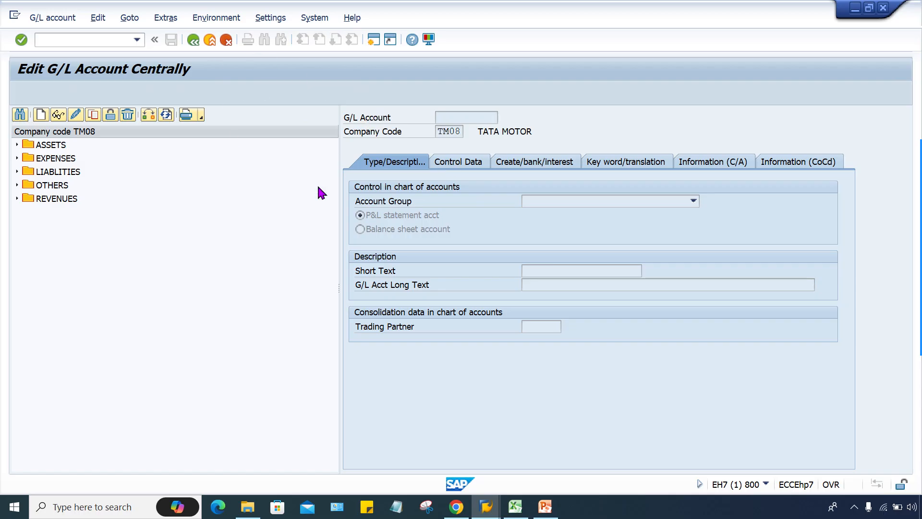
Set the hierarchy display to not show the navigation tree and restart the transaction with /nfs00.
left_click(392, 183)
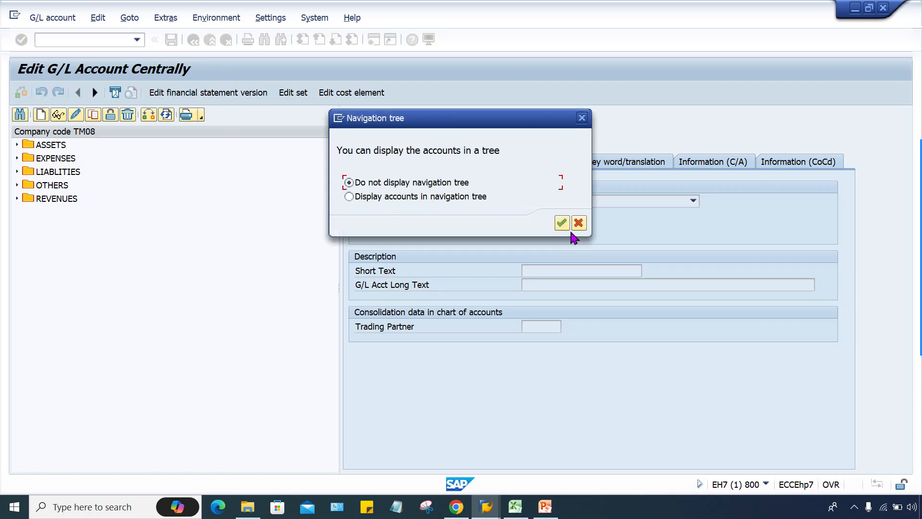
left_click(562, 223)
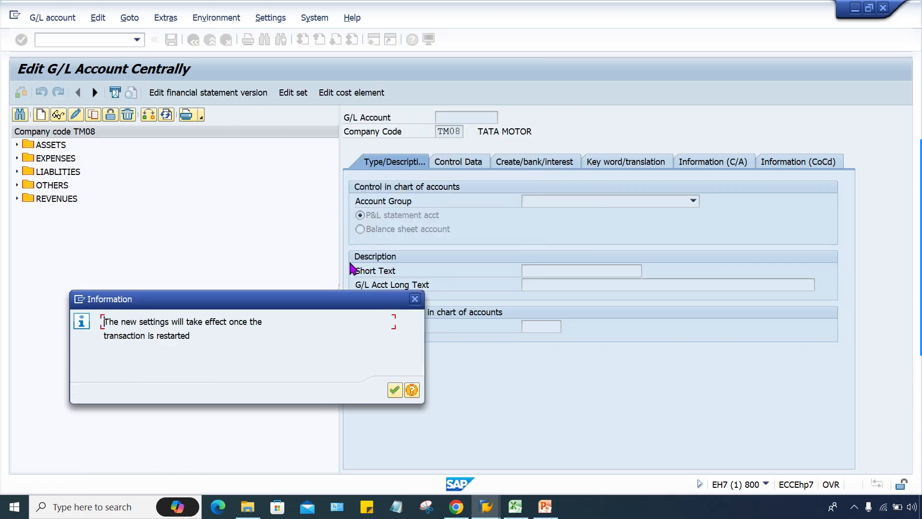
key("Return")
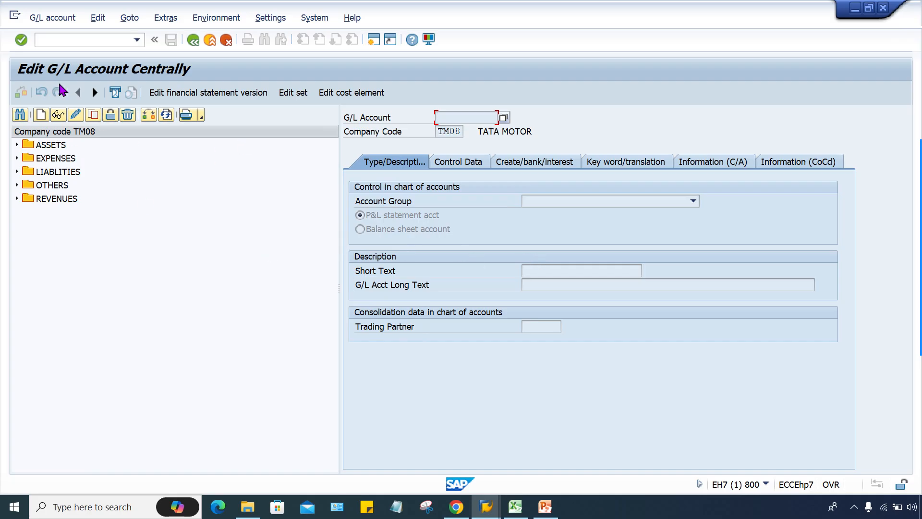
left_click(70, 38)
type("/nfs00")
key("Return")
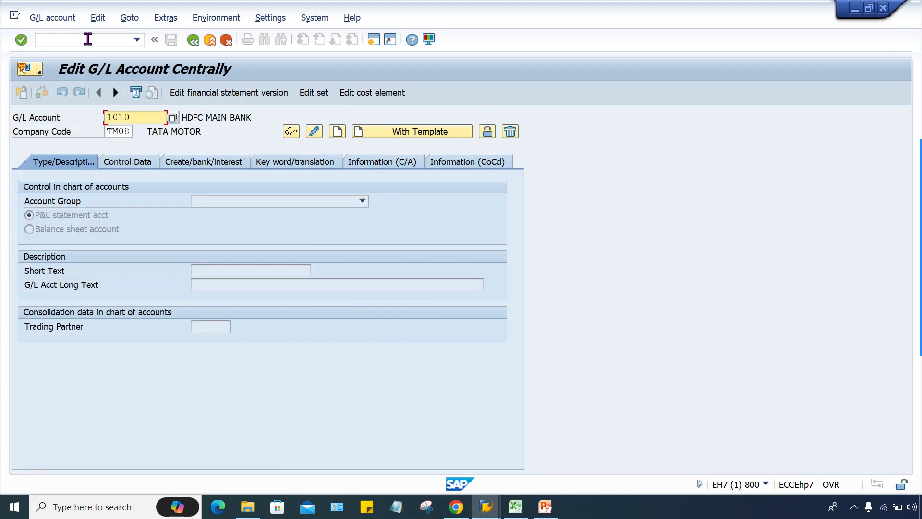
Clear the G/L account and replace the company code with TM70.
key("Delete")
key("Tab")
key("Delete")
key("Delete")
key("Delete")
key("Delete")
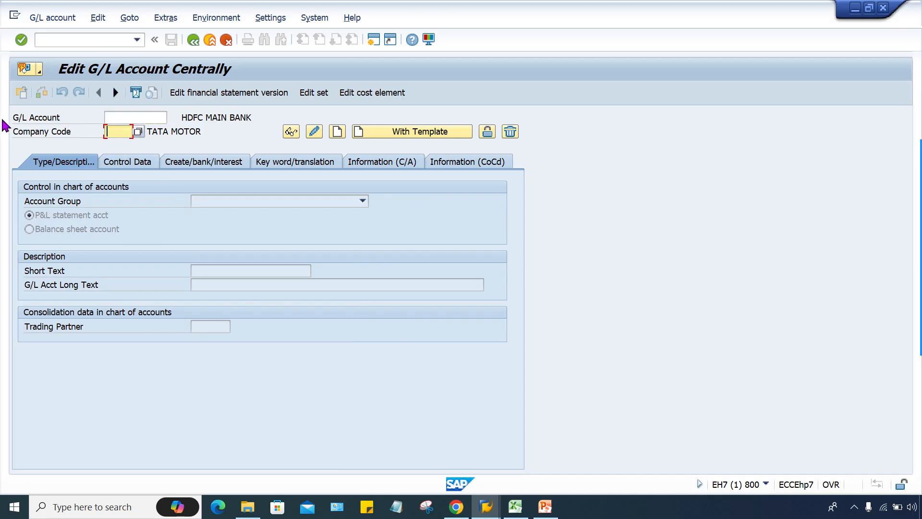
key("Return")
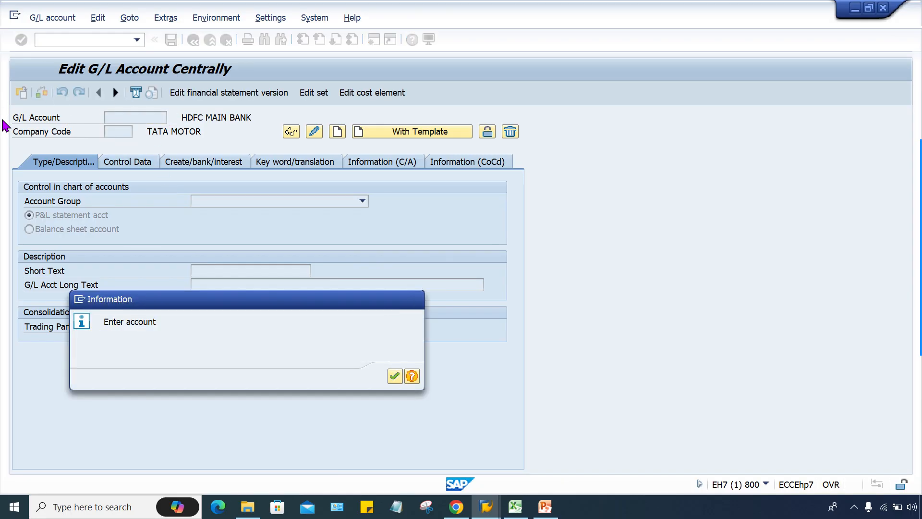
key("Return")
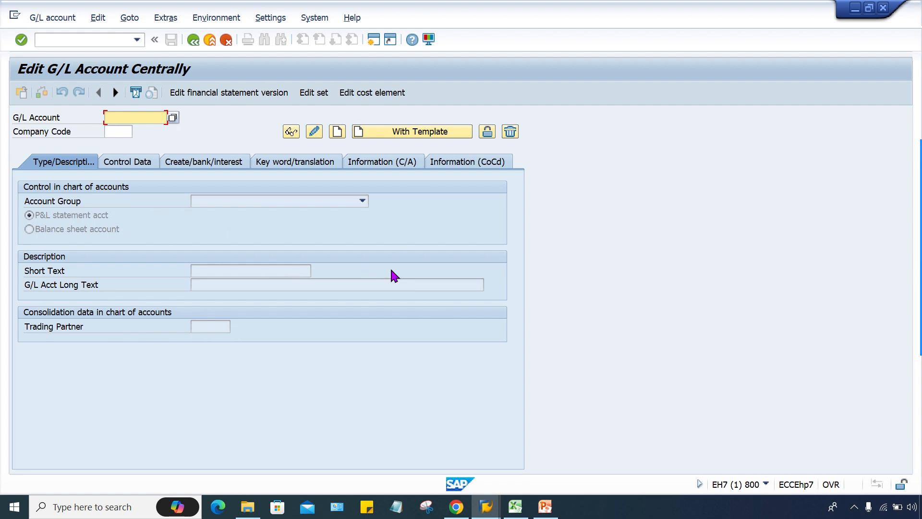
key("Tab")
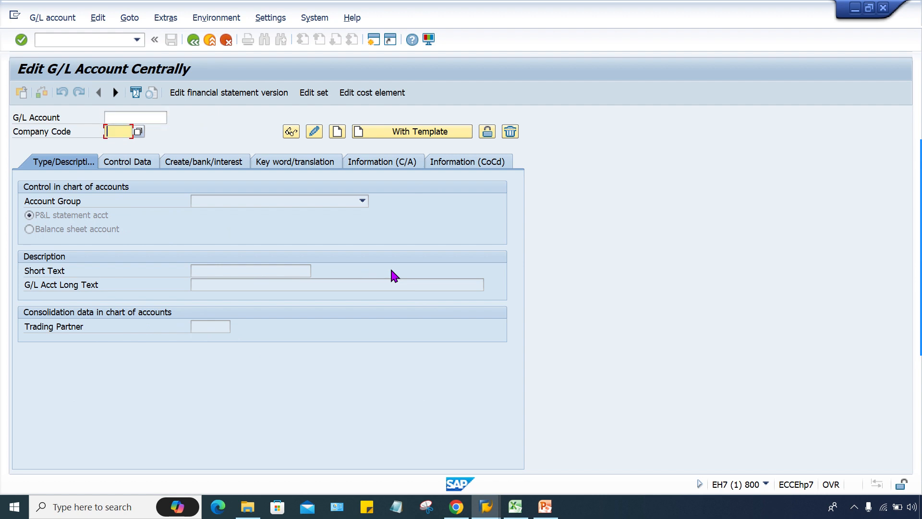
type("TM70")
Set the hierarchy display to show accounts in the navigation tree and restart the transaction with /NFS00.
left_click(270, 18)
left_click(278, 35)
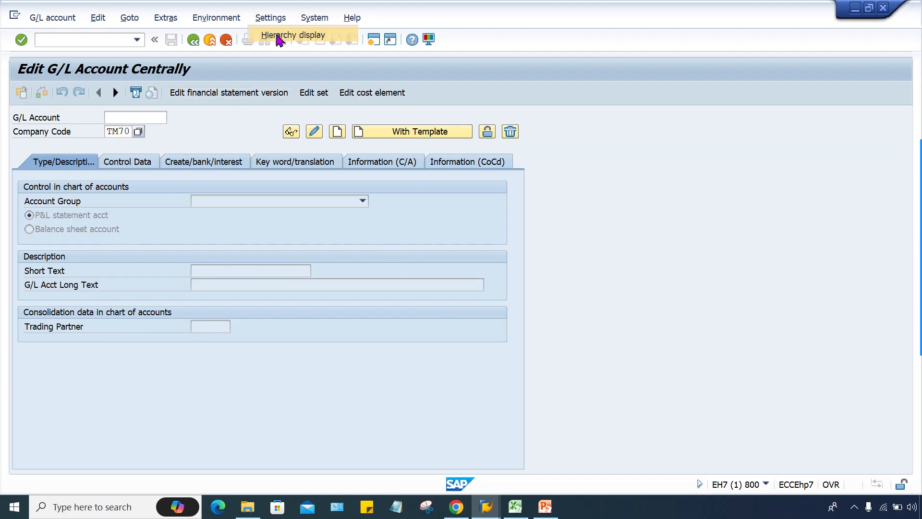
left_click(348, 197)
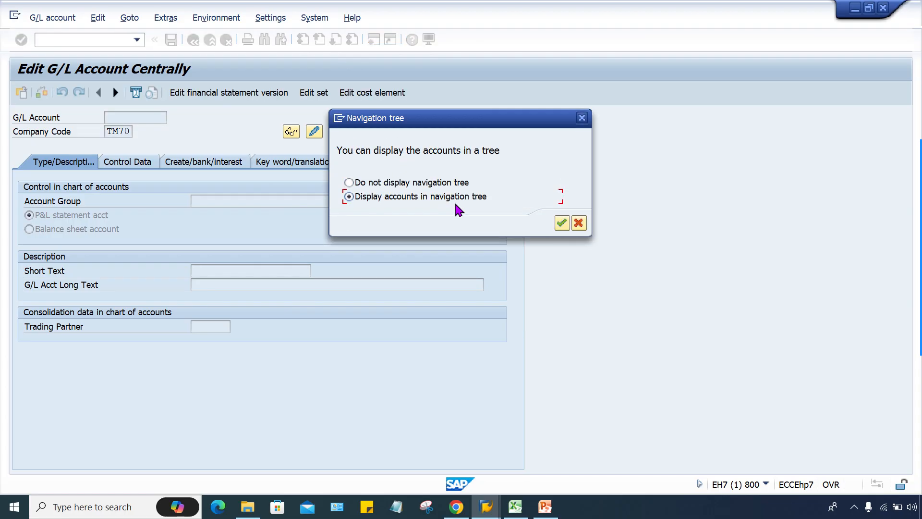
left_click(562, 223)
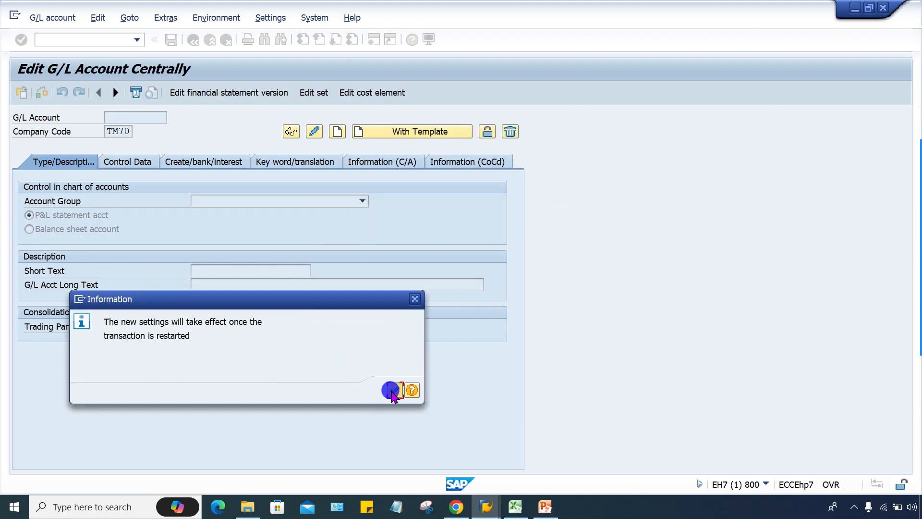
left_click(394, 390)
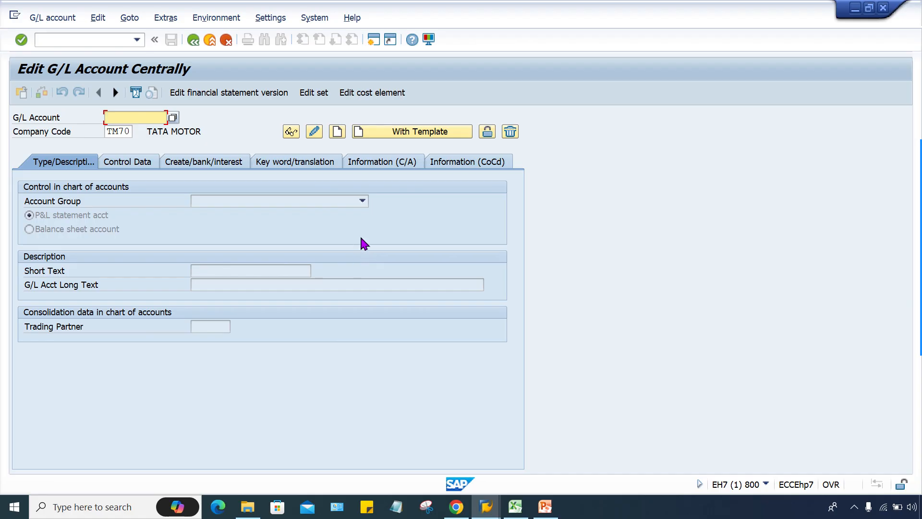
left_click(137, 40)
left_click(104, 54)
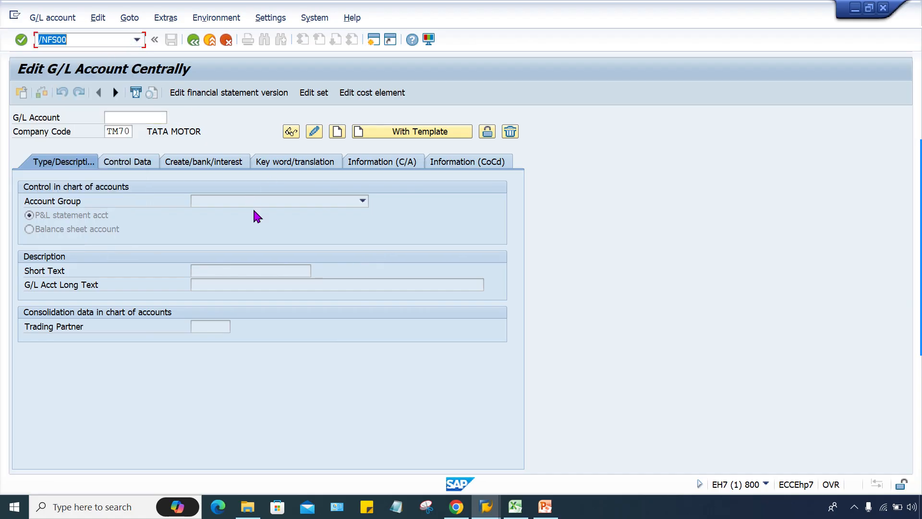
key("Return")
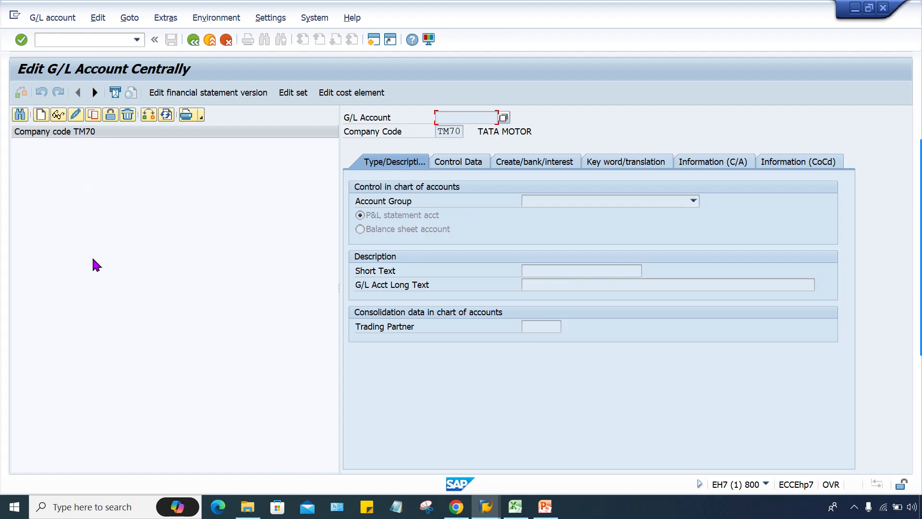
Start creating a new G/L account for company code TM70.
left_click(41, 116)
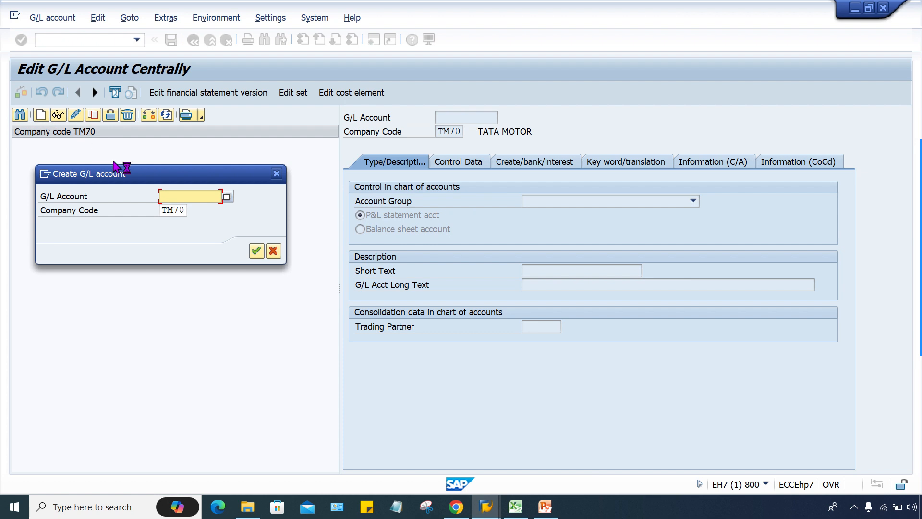
left_click(167, 196)
Switch to the Excel workbook, widen column G and enter "RENT ACT. DR." in cell G4.
left_click(515, 506)
left_click(434, 191)
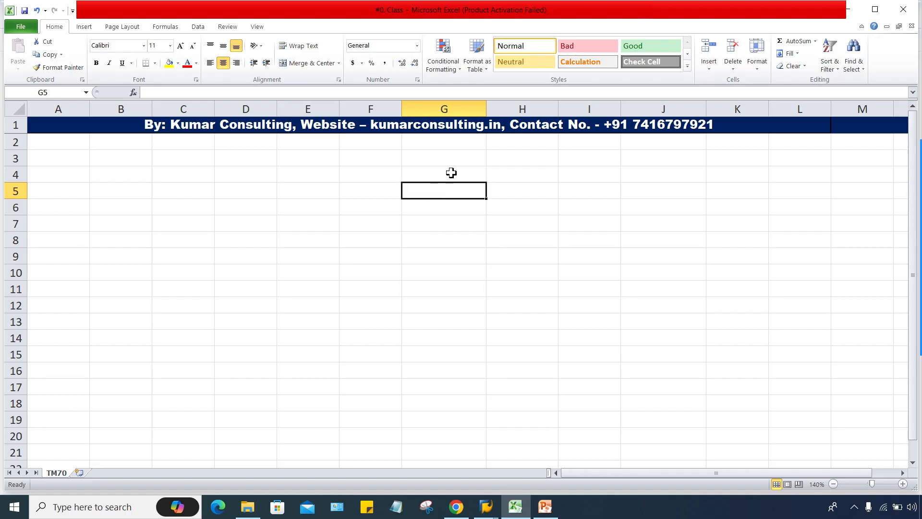
left_click_drag(486, 108, 535, 107)
left_click(481, 173)
type("rf")
key("BackSpace")
key("BackSpace")
type("RENT")
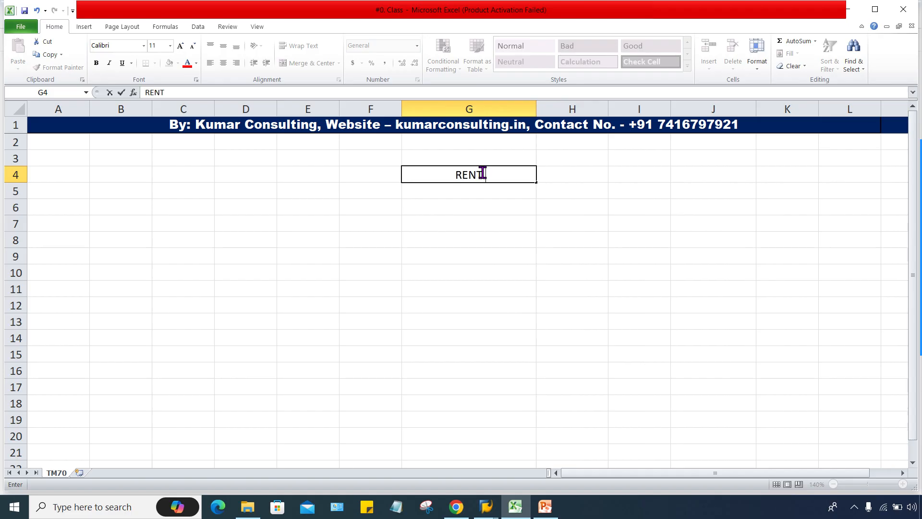
type(" ACT. DR.")
key("Return")
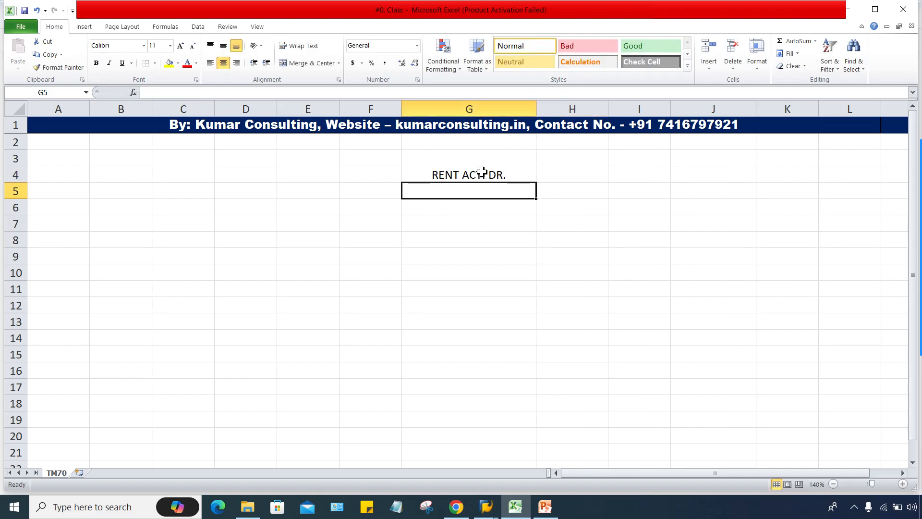
Enter "BANK ACT. CR." in cell G5, below the rent entry.
type("BANK AD")
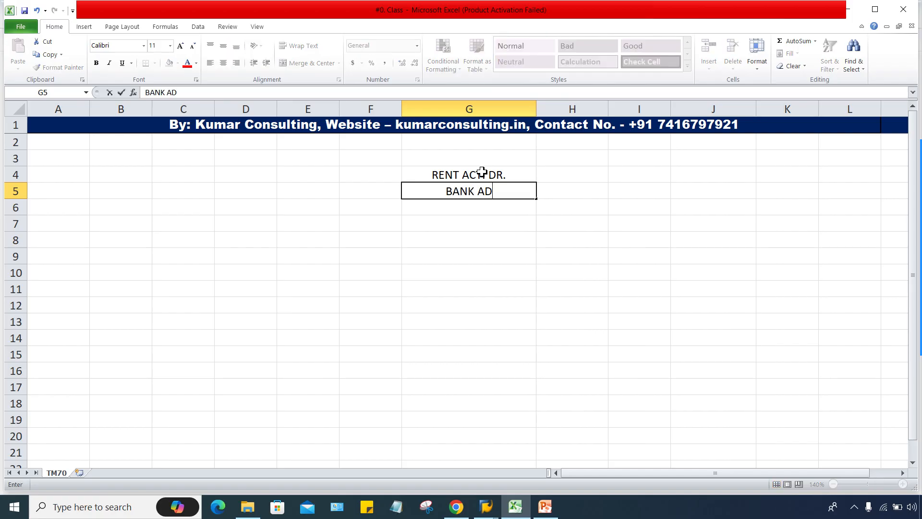
key("BackSpace")
type("CT. CR.")
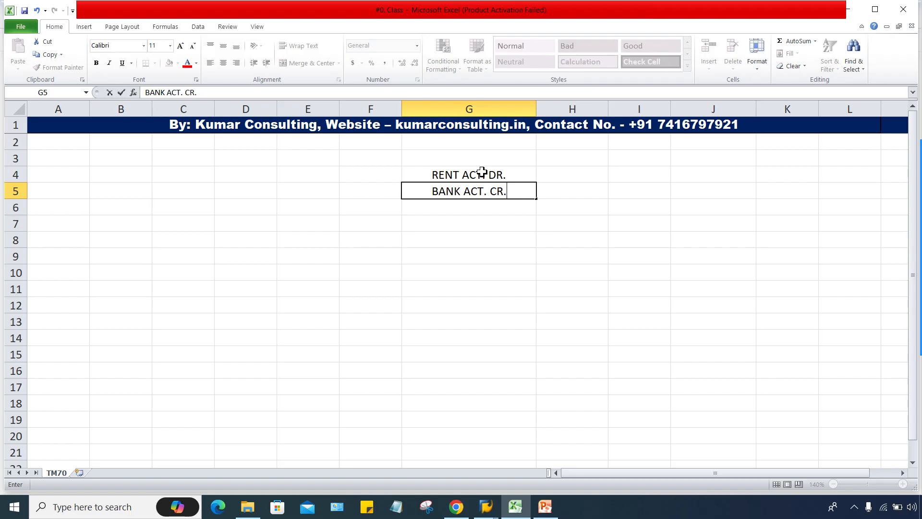
key("Return")
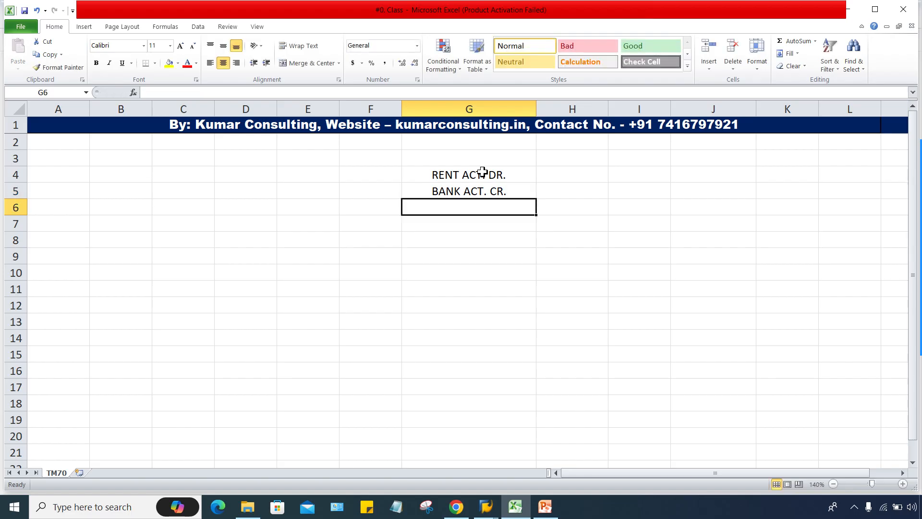
Label both the rent and bank entries as "G/L" in cells F4 and F5.
left_click(344, 170)
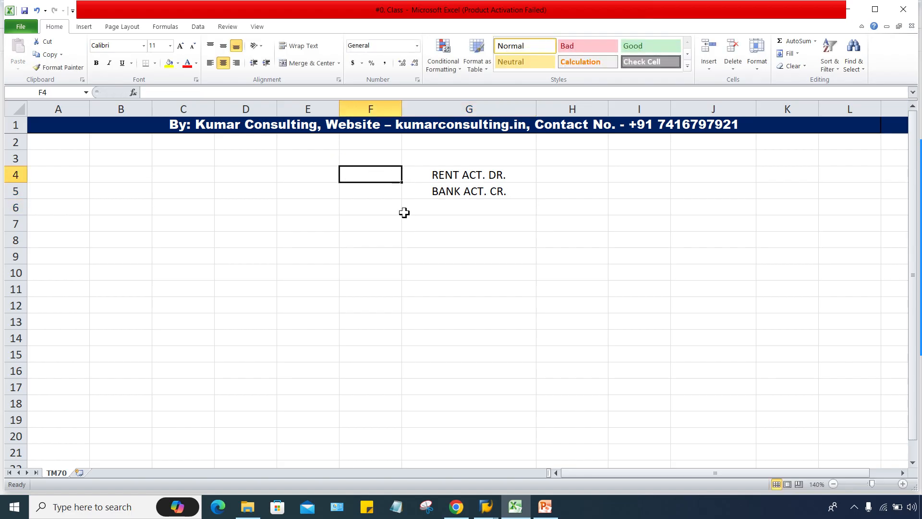
type("G/L")
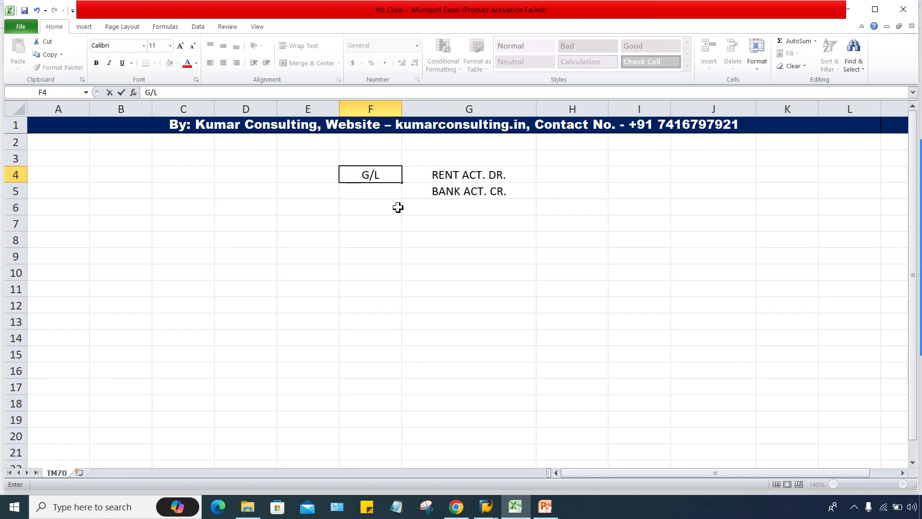
key("Return")
type("G")
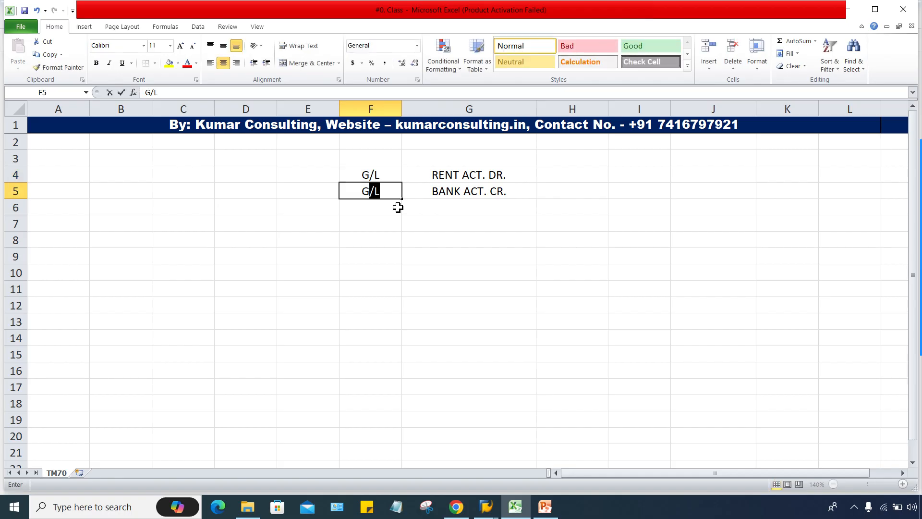
type("/L")
key("Return")
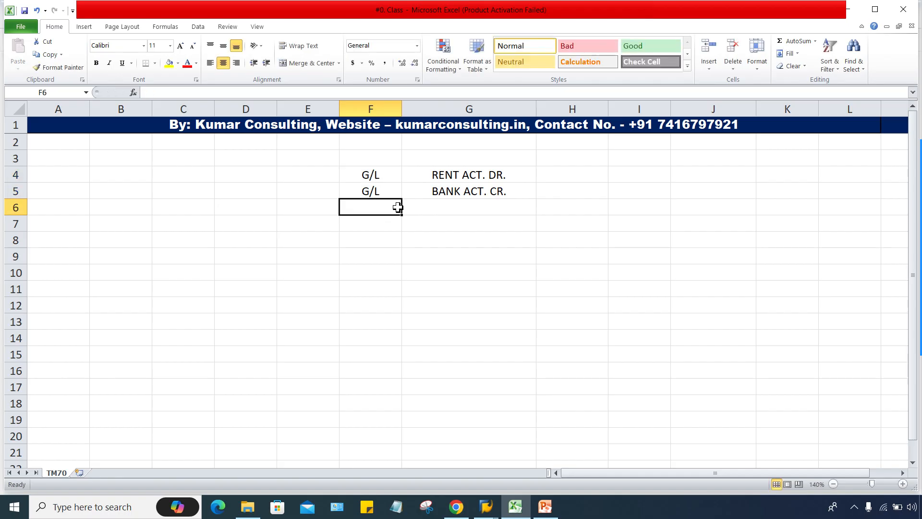
Enter "MASTER DATA" in cells E4 and E5 and fit column E to its text.
left_click(393, 176)
left_click(413, 176)
left_click(364, 192)
left_click(302, 175)
type("M")
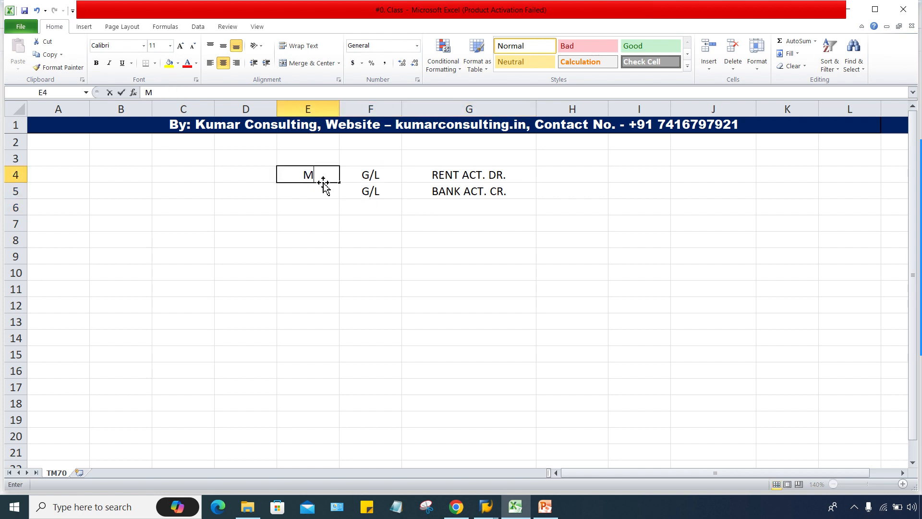
type("ASTER DATA")
key("Return")
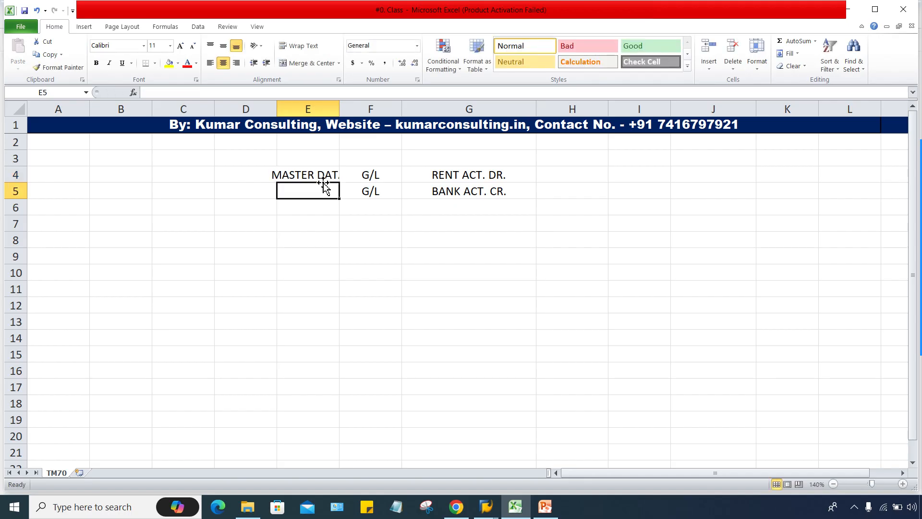
key("ctrl+d")
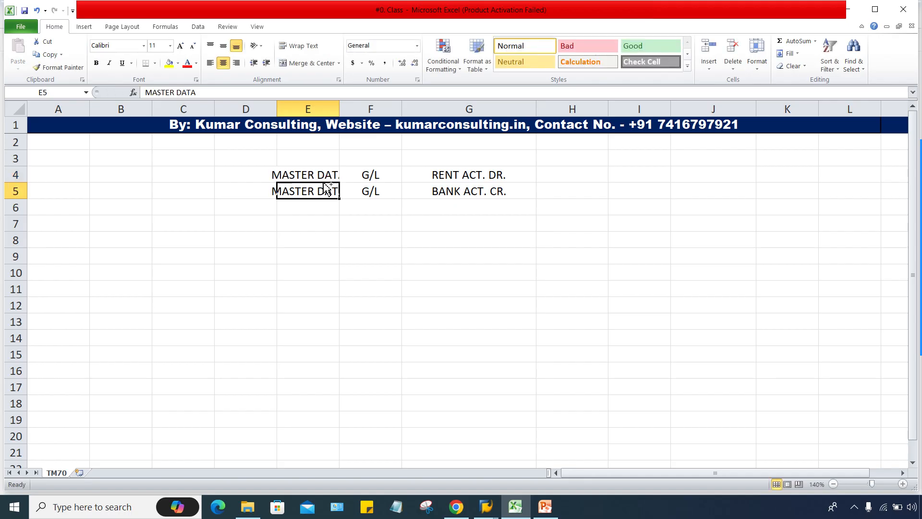
double_click(340, 104)
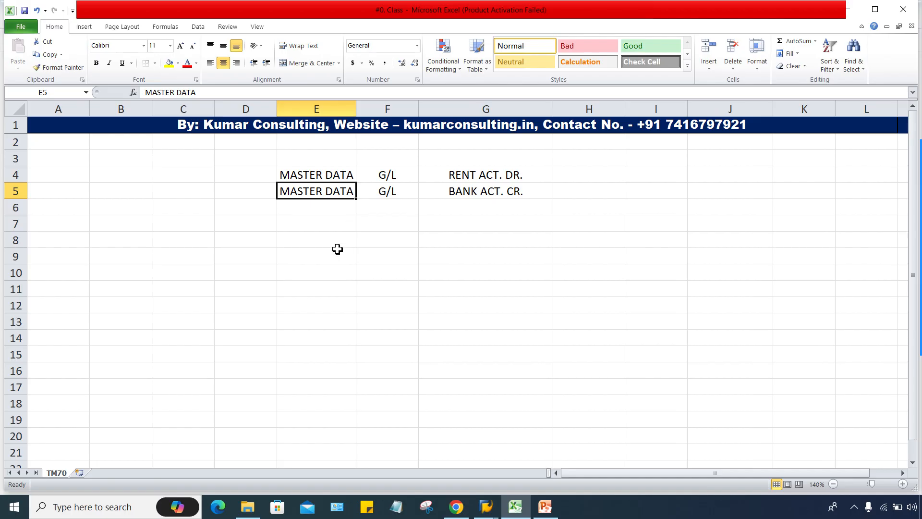
Enter "MASTER DATA" in cell G9 and "TRANSACTION" in cell G10.
left_click(467, 251)
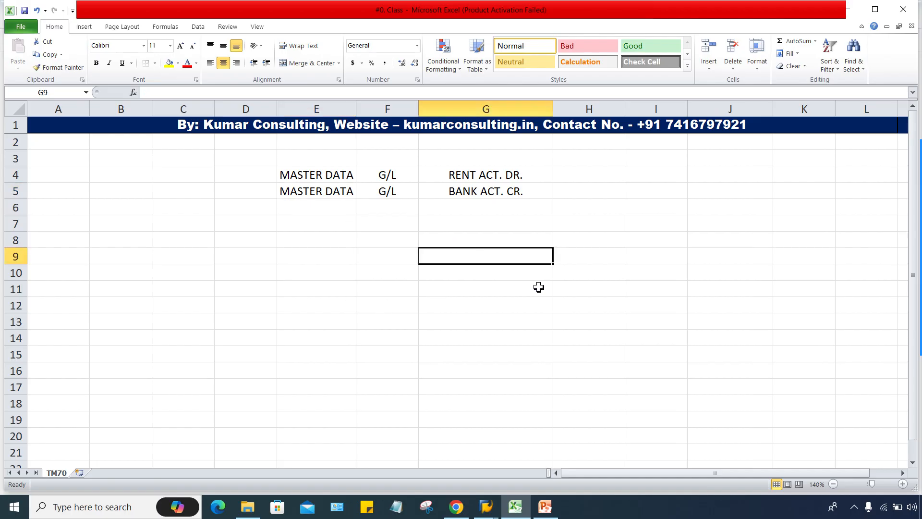
key("F2")
type("MASTER D")
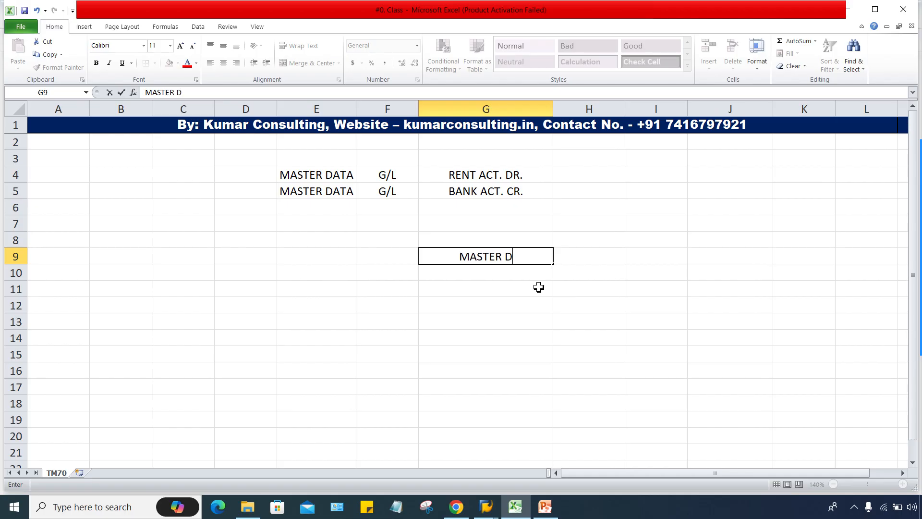
type("ATA")
key("Return")
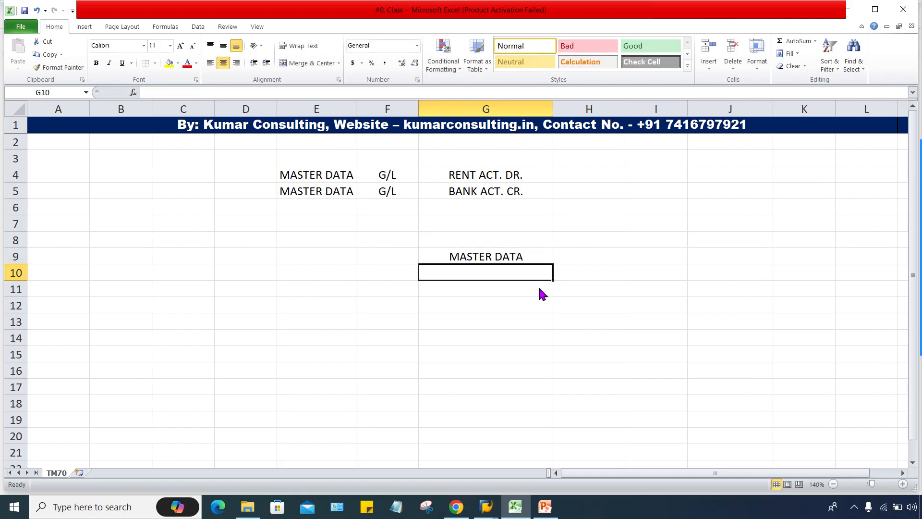
type("TRANS")
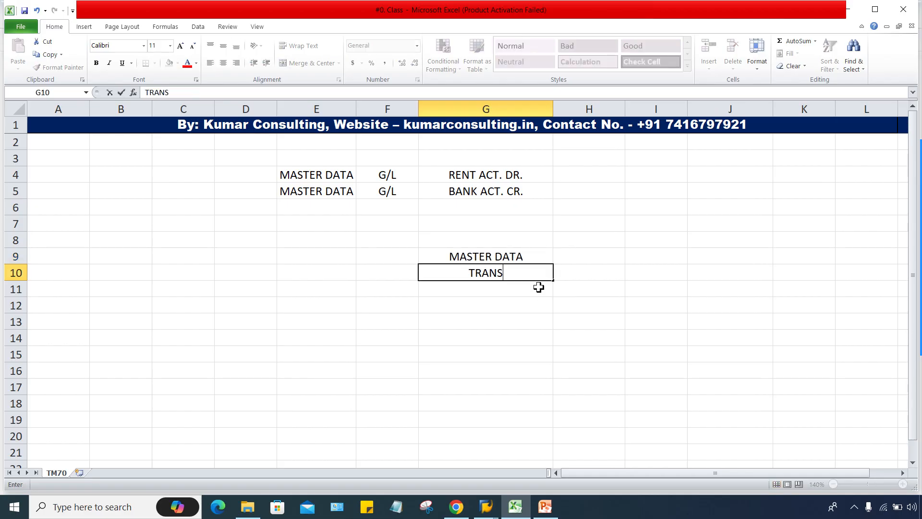
type("ACTION")
key("Return")
left_click(495, 256)
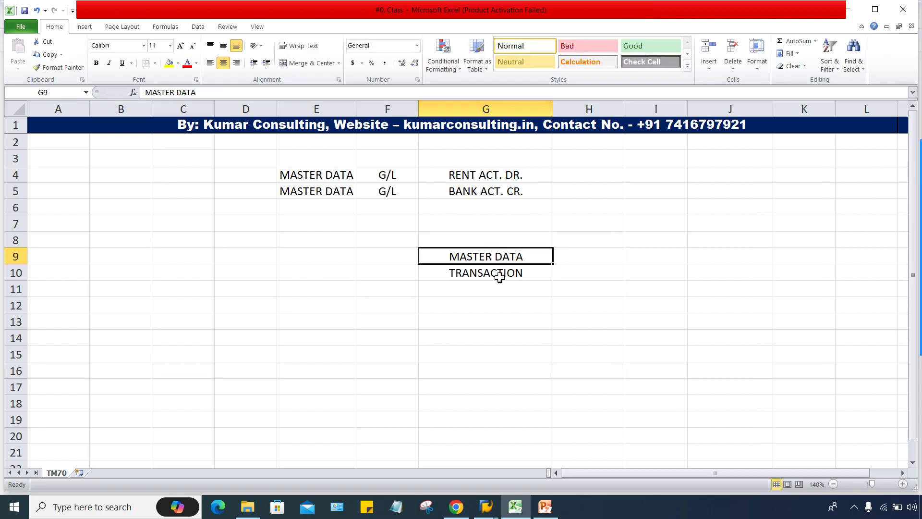
left_click(500, 278)
left_click(485, 174)
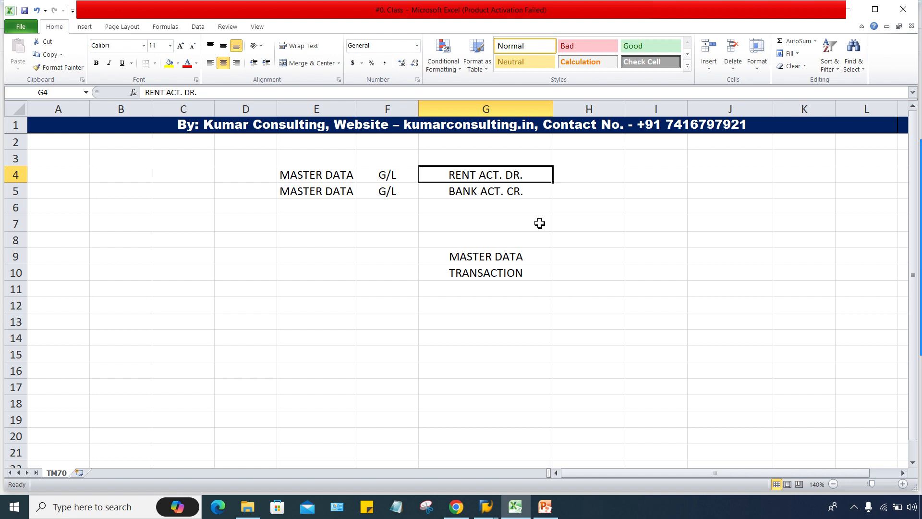
Save the workbook and switch to the SAP session for creating a G/L account.
key("ctrl+s")
left_click(486, 508)
left_click(553, 469)
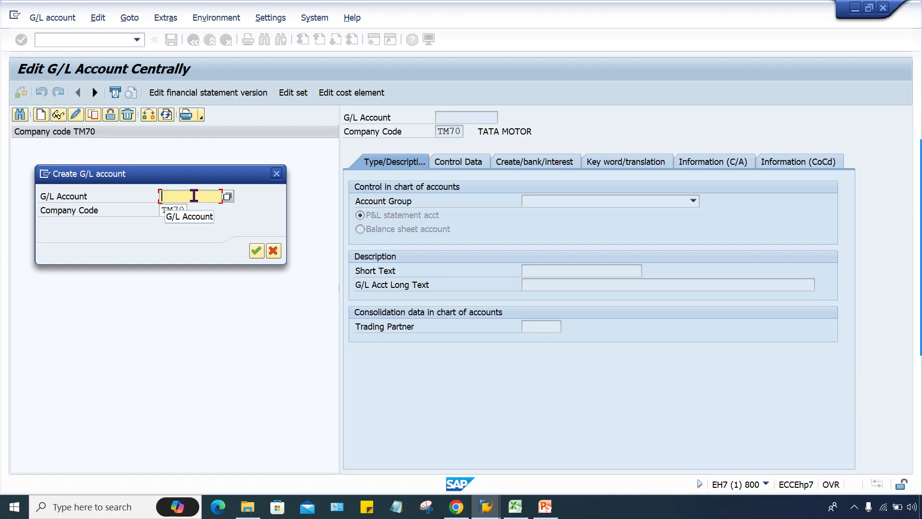
Create a new SAP session and run transaction OBD4 to open the G/L account groups.
left_click(45, 173)
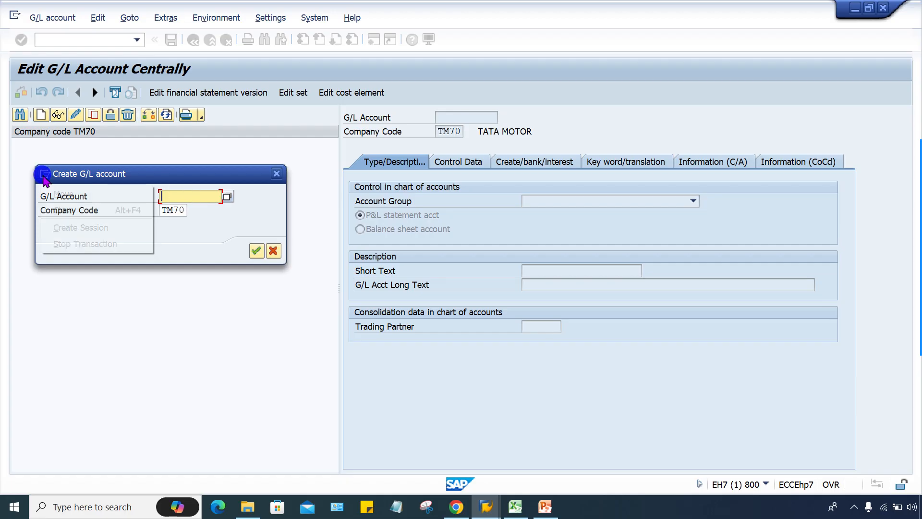
left_click(72, 227)
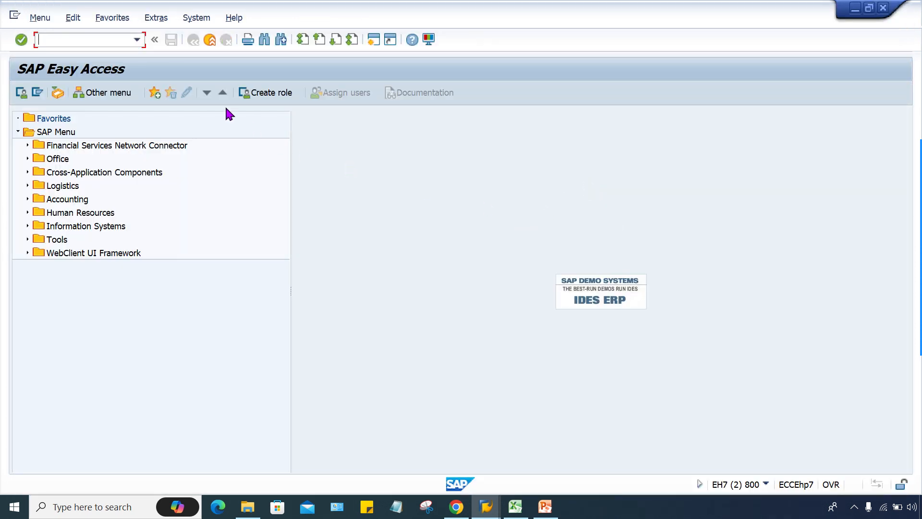
type("OBD4")
key("Return")
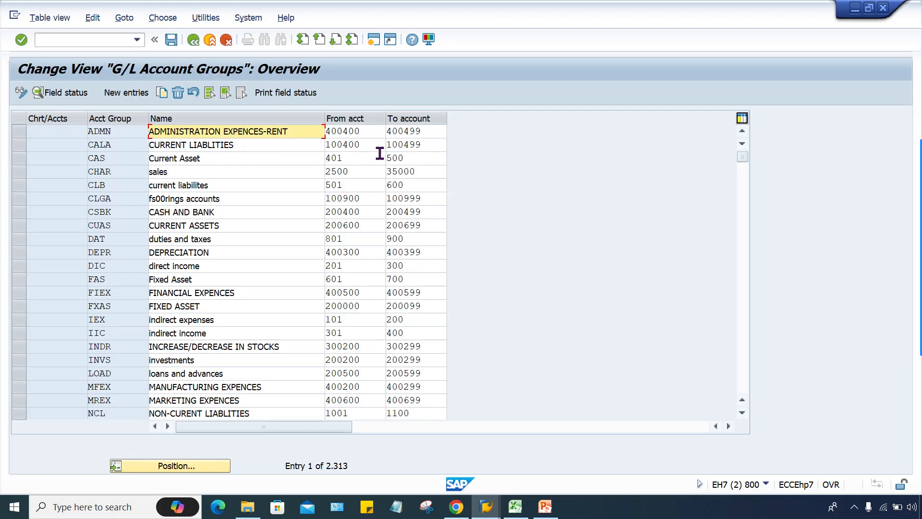
Position the account group list at chart of accounts COA and select all of that chart's account groups.
left_click(168, 469)
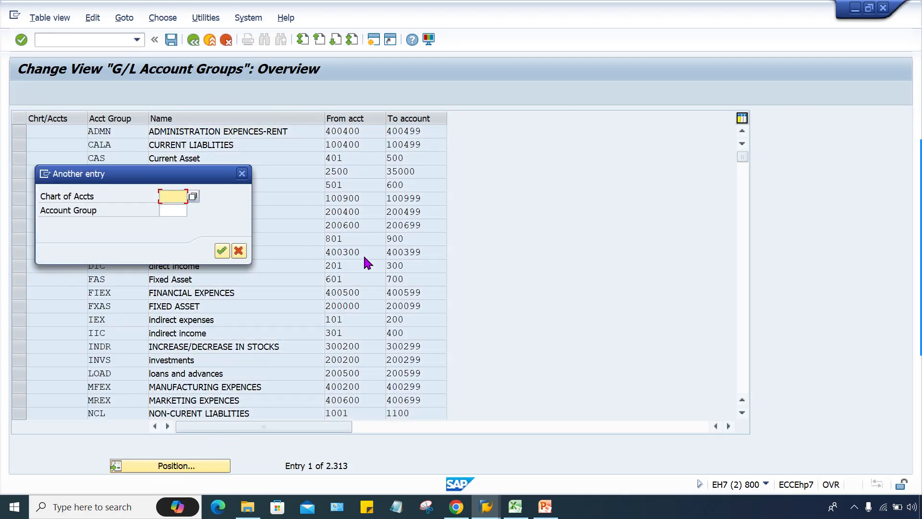
type("TM")
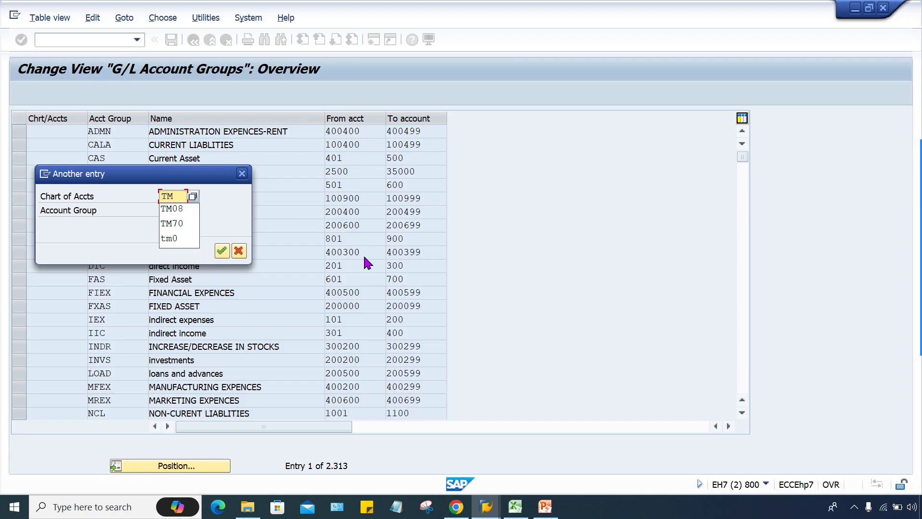
key("BackSpace")
key("BackSpace")
type("COA")
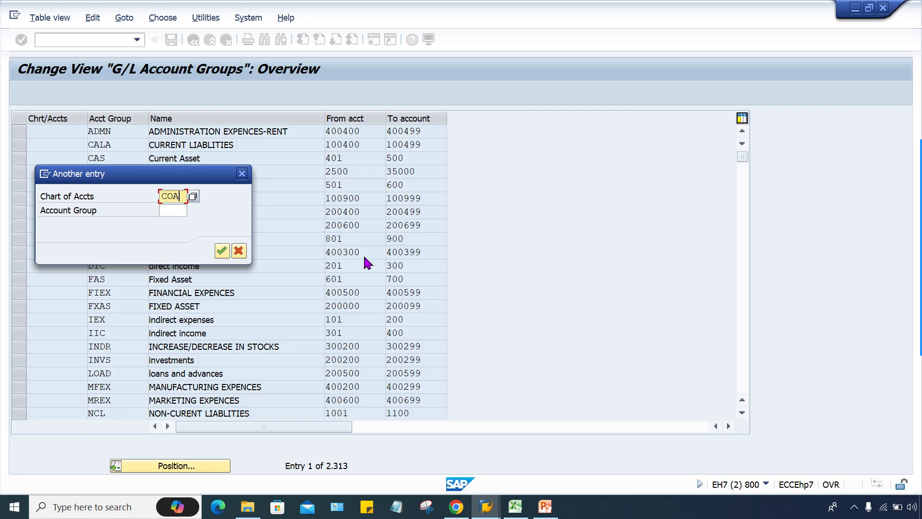
key("Tab")
key("Return")
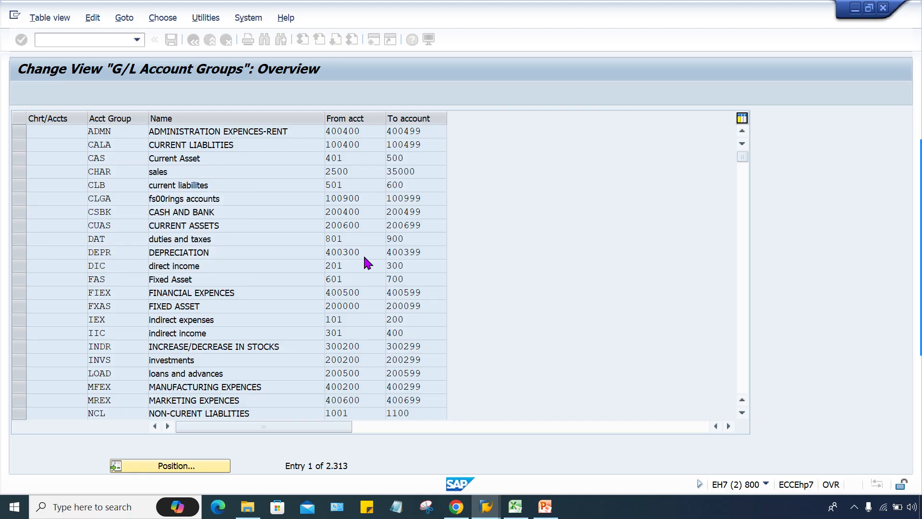
left_click_drag(18, 132, 20, 201)
left_click(19, 199)
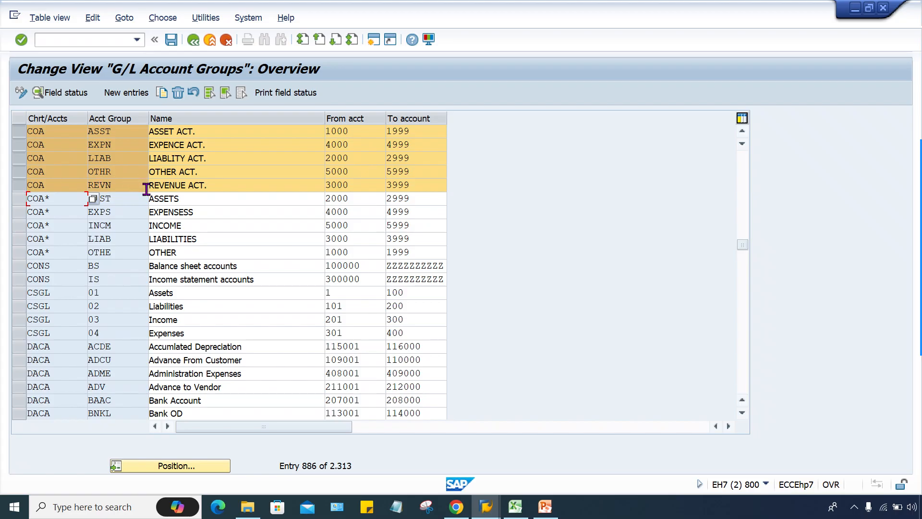
Examine the from and to account numbers of the EXPENCE ACT. group in chart of accounts COA.
left_click(19, 146)
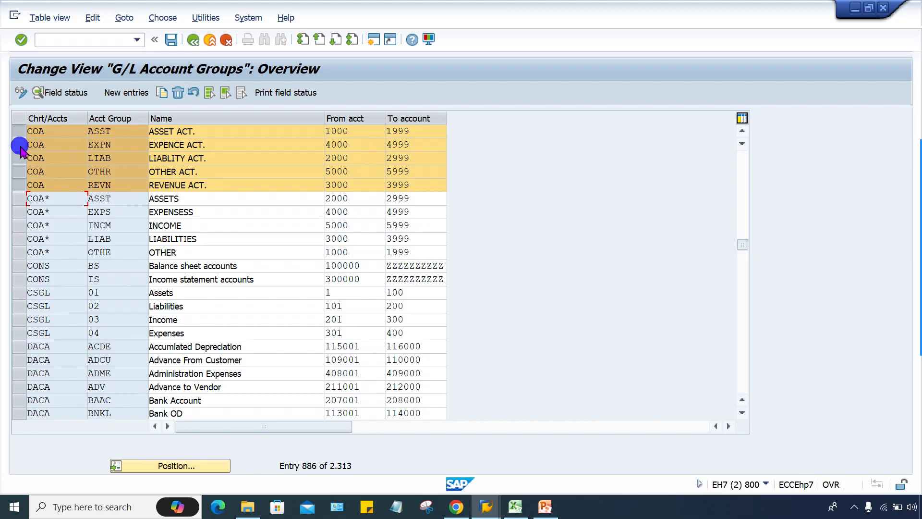
left_click(237, 145)
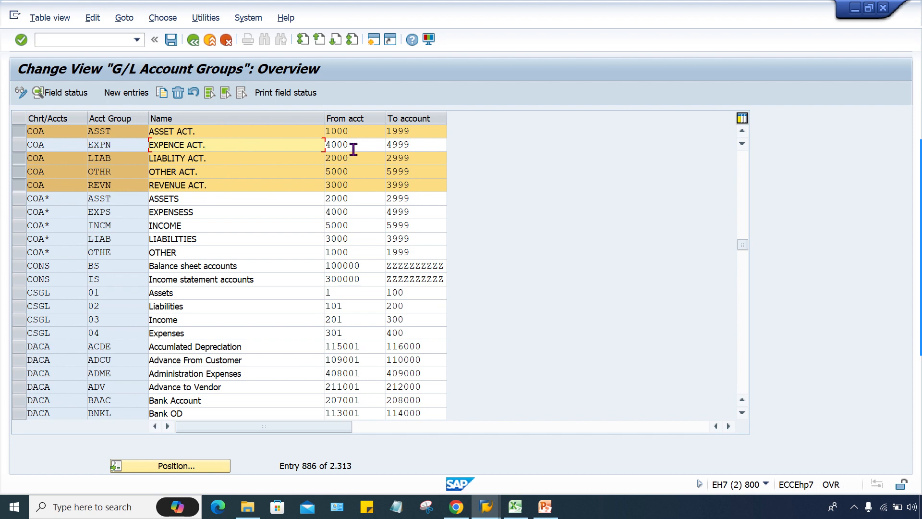
left_click_drag(357, 145, 318, 150)
left_click_drag(429, 145, 373, 140)
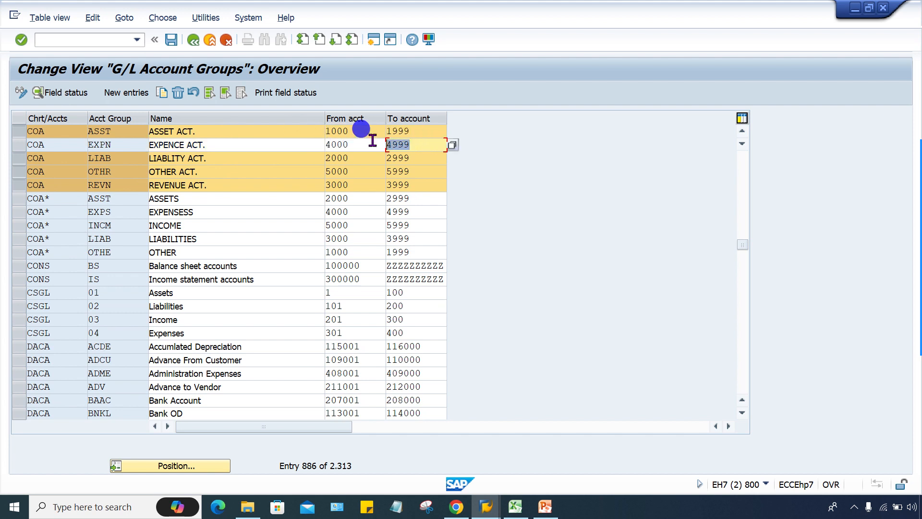
left_click(421, 145)
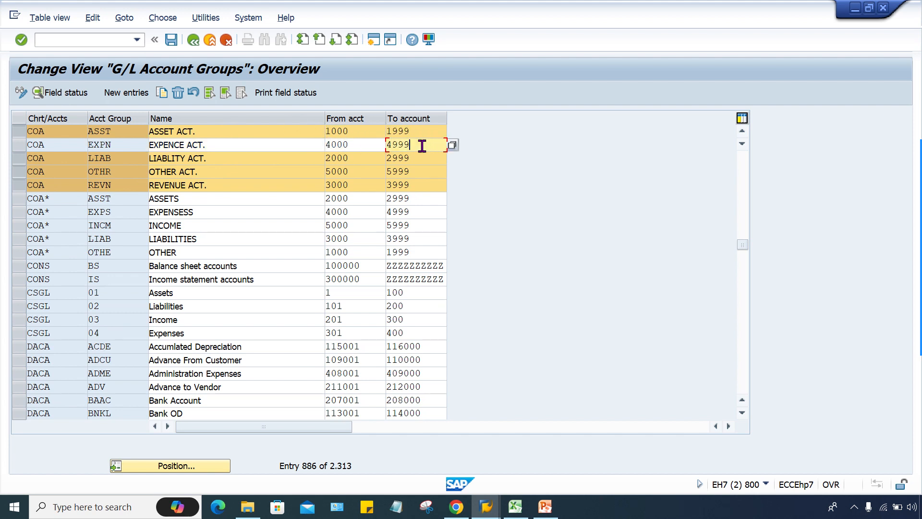
left_click(272, 146)
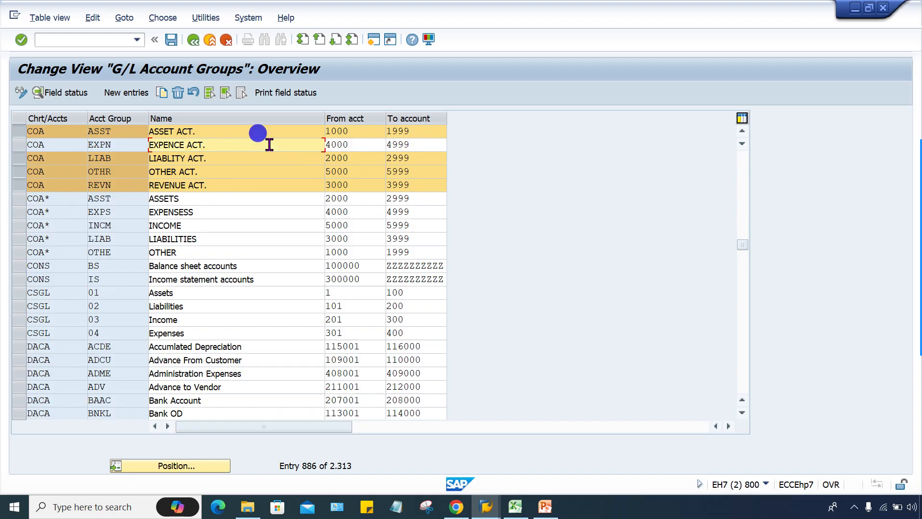
left_click(377, 144)
left_click(426, 146)
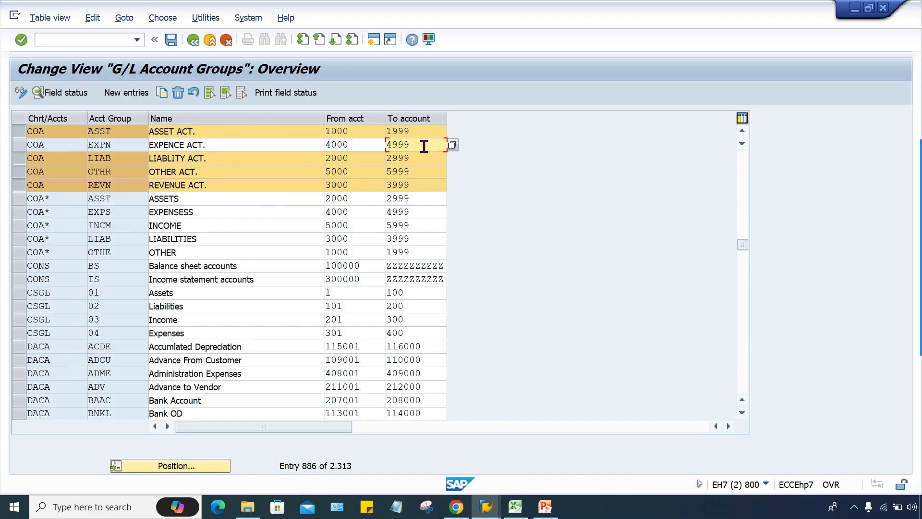
left_click(360, 143)
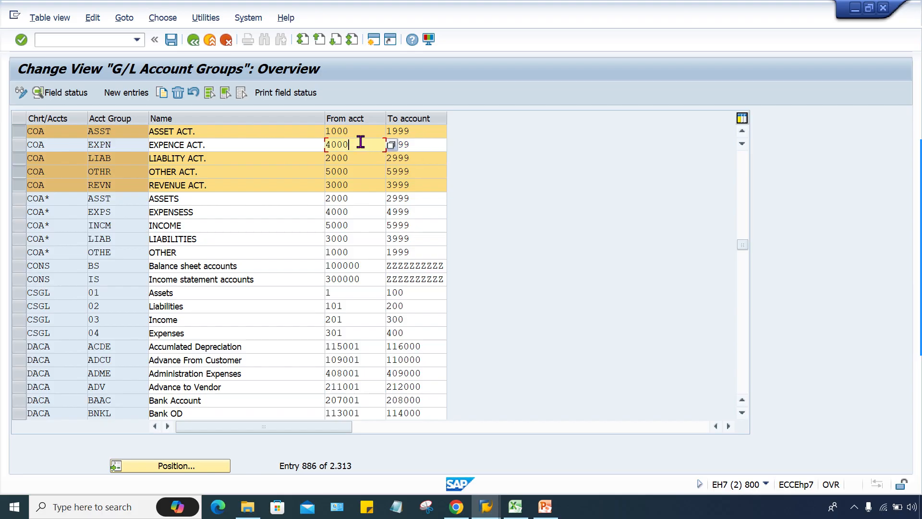
left_click_drag(361, 143, 326, 143)
Return to the G/L account session and start creating G/L account 4000 in company code TM70.
mouse_move(486, 505)
left_click(486, 452)
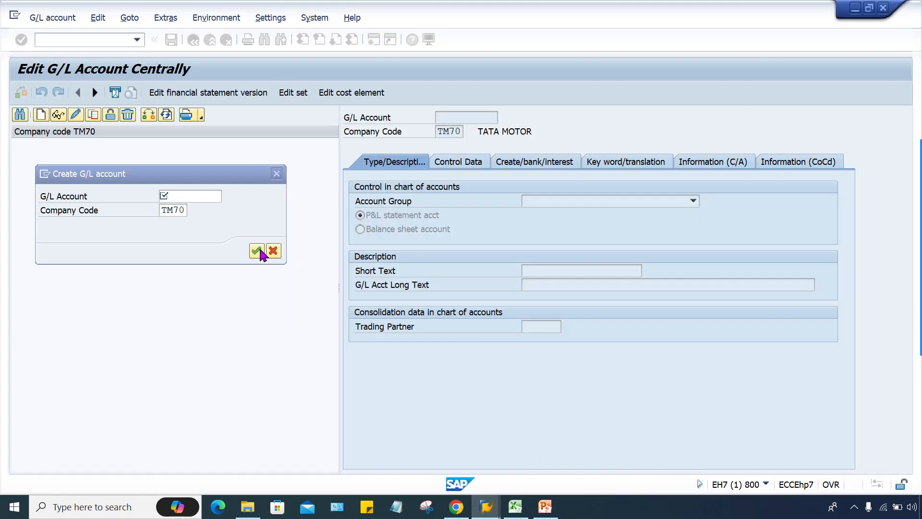
left_click(188, 198)
type("4")
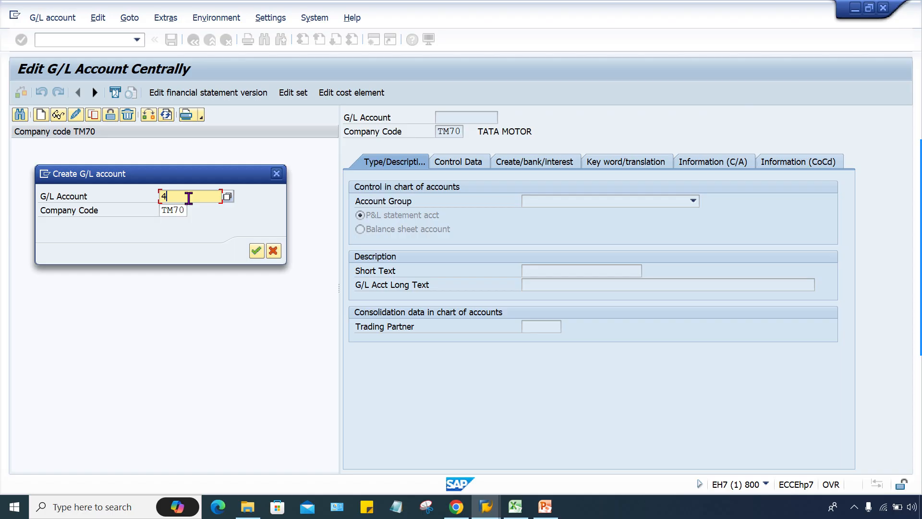
type("000")
key("Return")
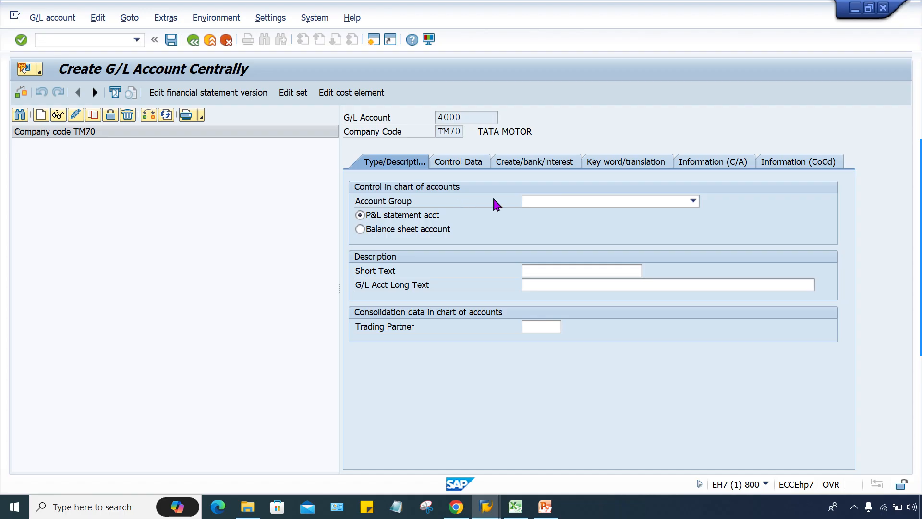
Assign the new account to the EXPENCE ACT. account group as a P&L statement account.
left_click(552, 201)
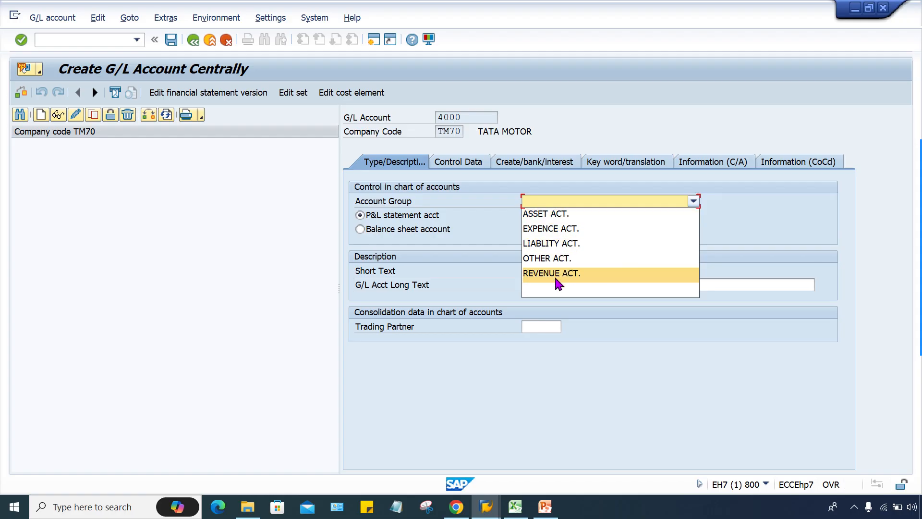
left_click(543, 230)
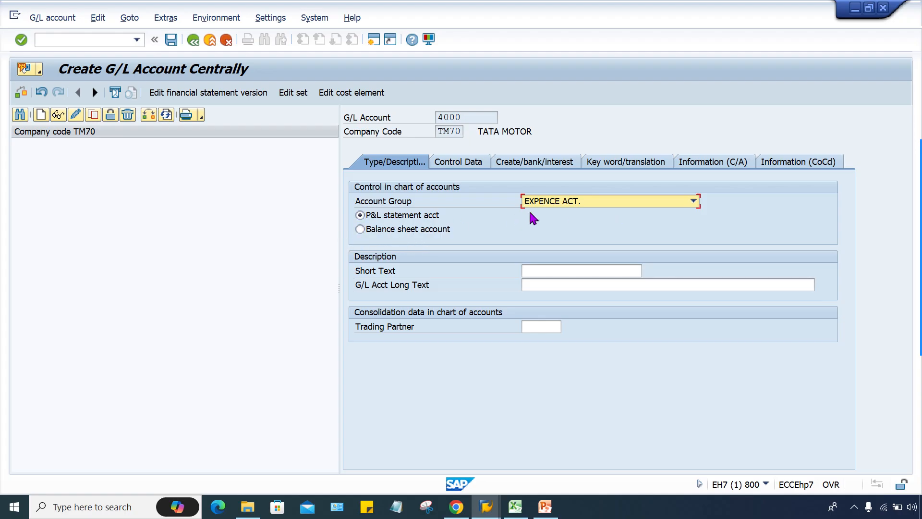
left_click(360, 215)
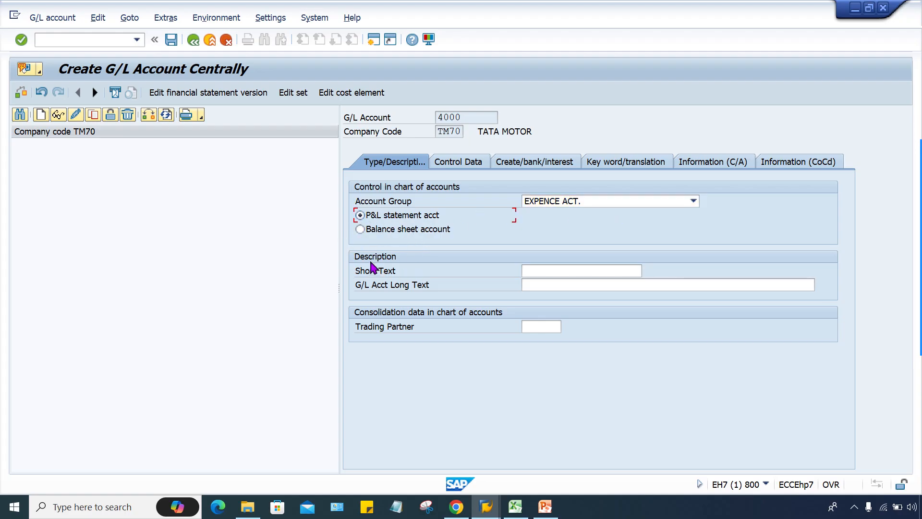
left_click(413, 230)
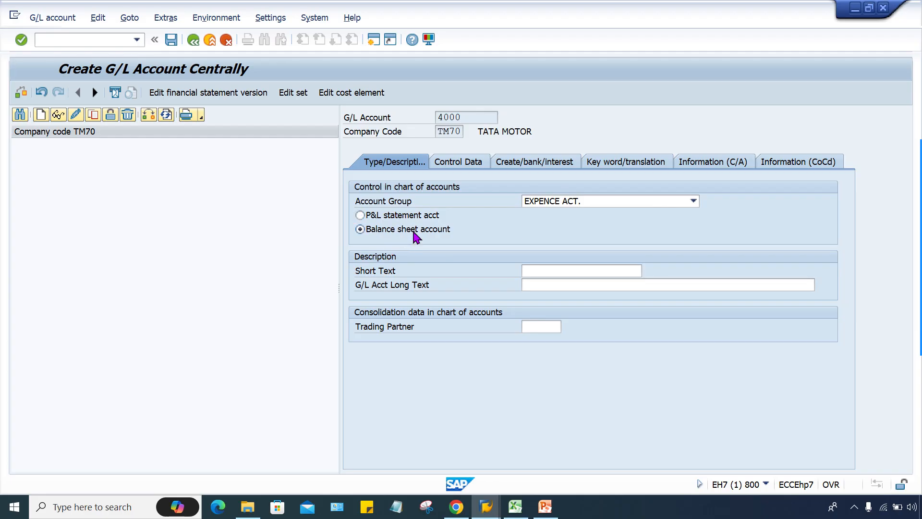
left_click(391, 215)
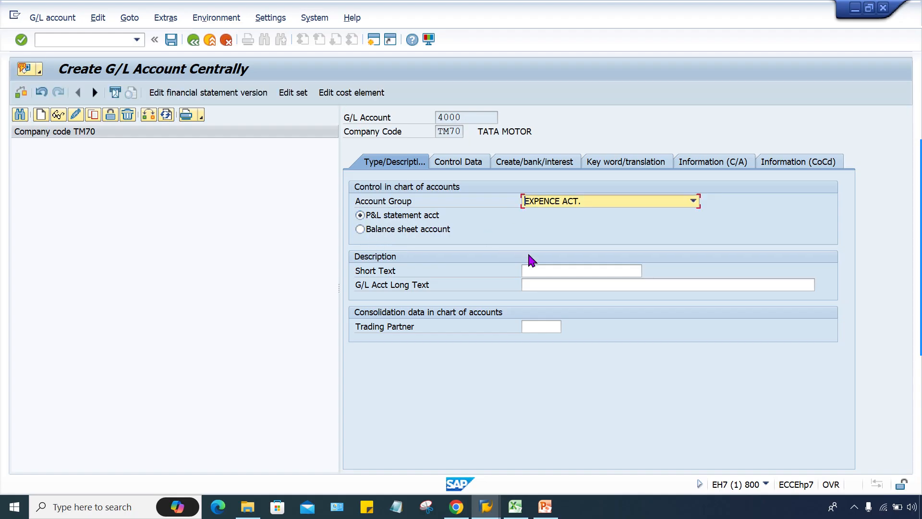
Enter "RENT ACT." as the short text and "RENT ACCOUNT" as the G/L account long text.
left_click(545, 269)
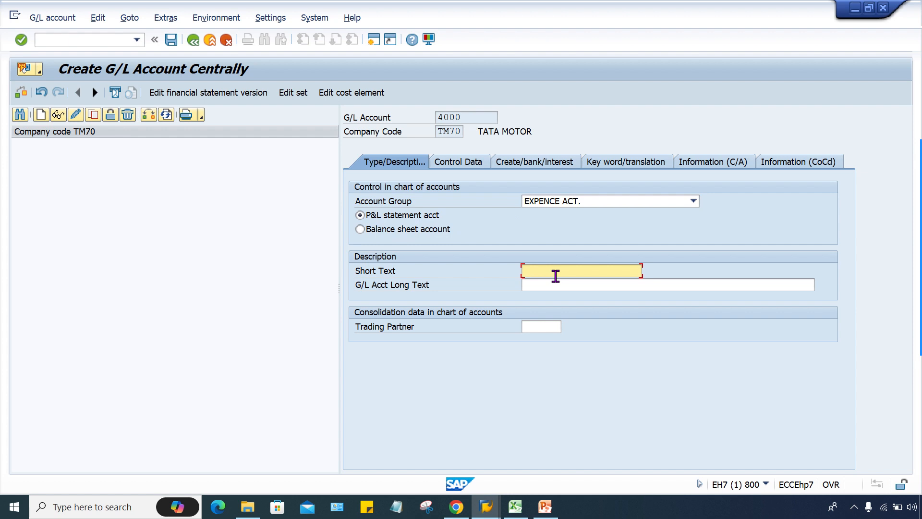
type("RENT ACT")
key("ctrl+a")
key("ctrl+c")
left_click(572, 289)
key("ctrl+v")
key("BackSpace")
key("BackSpace")
key("BackSpace")
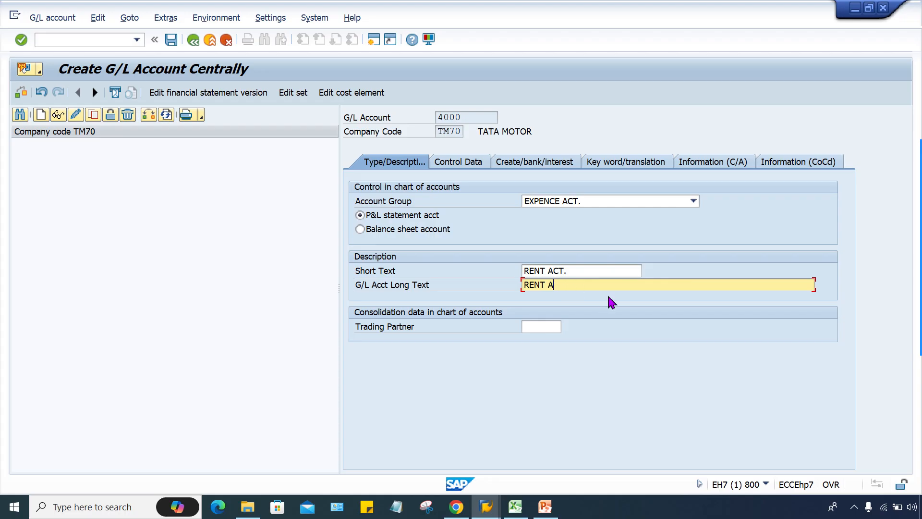
type("CCOUNT")
Replace the G/L account long text with "RENT ACT." so that it matches the short text.
left_click(581, 270)
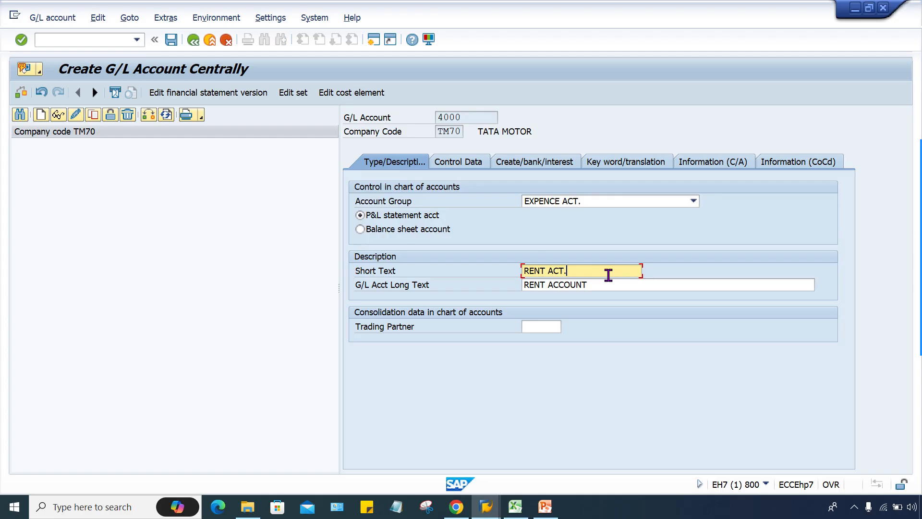
left_click_drag(606, 271, 523, 270)
left_click_drag(606, 284, 494, 272)
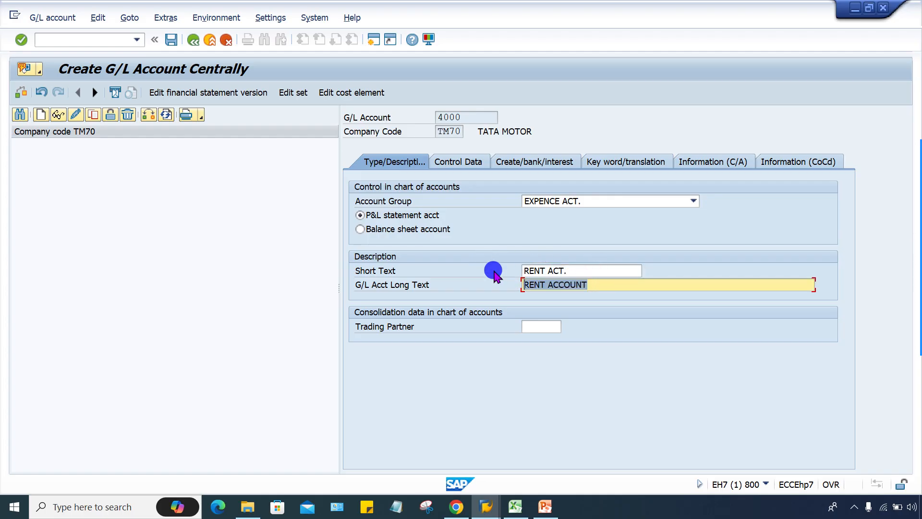
left_click(621, 289)
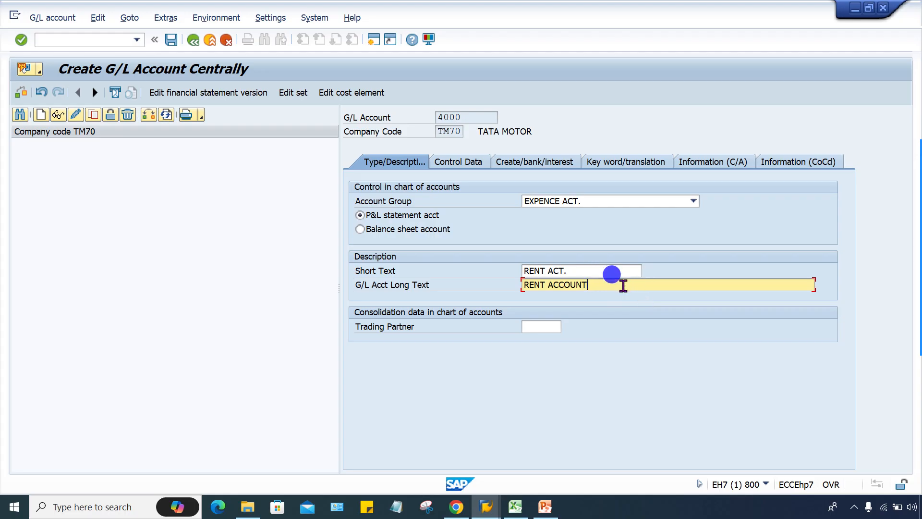
left_click_drag(597, 272, 494, 243)
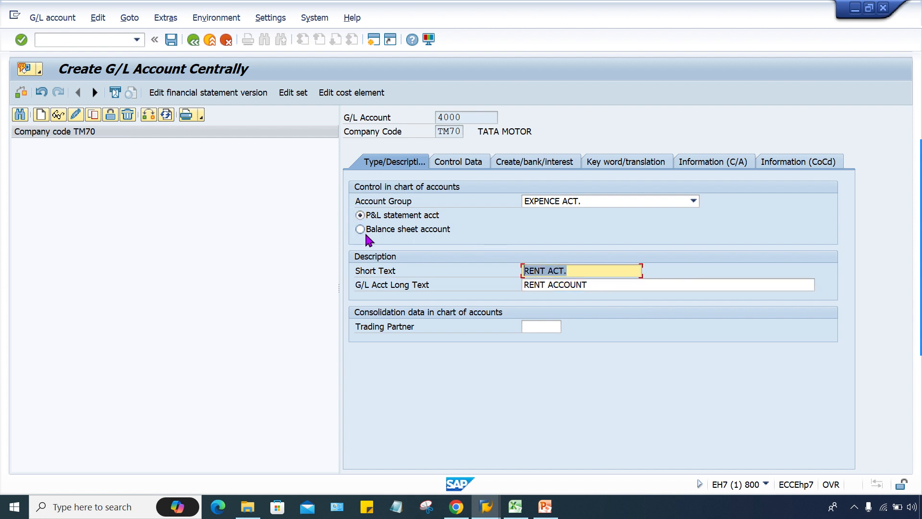
key("Tab")
key("shift+End")
key("ctrl+v")
left_click(595, 286)
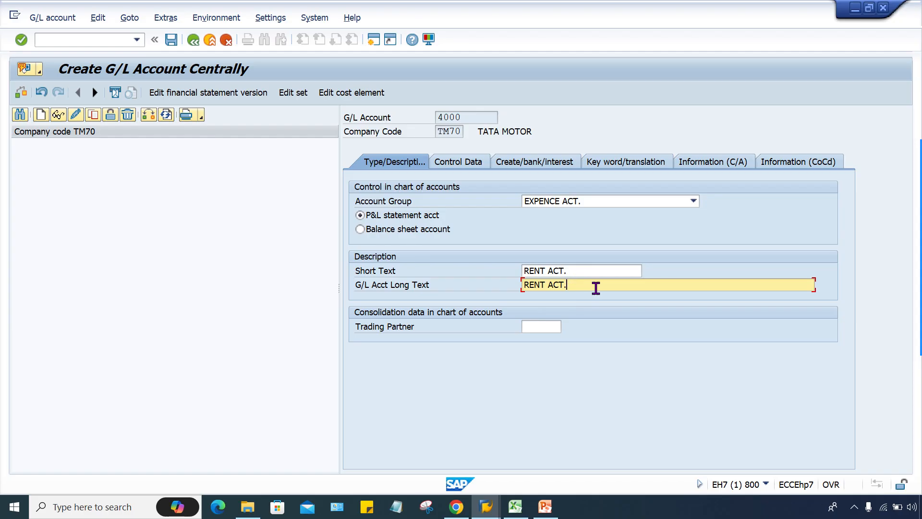
left_click(563, 269)
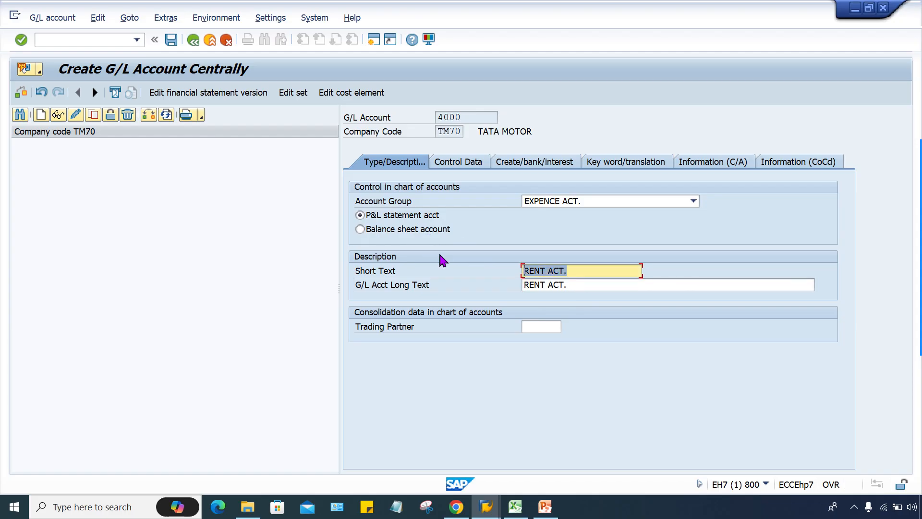
key("Tab")
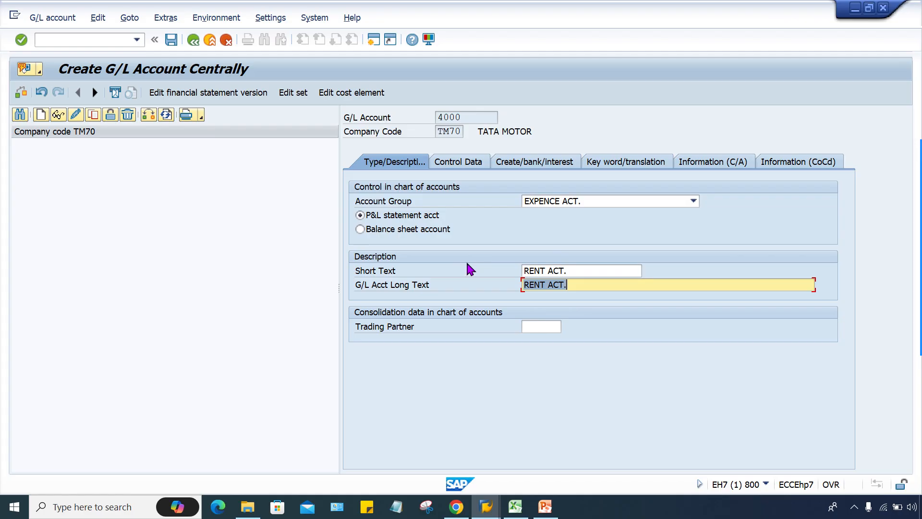
key("End")
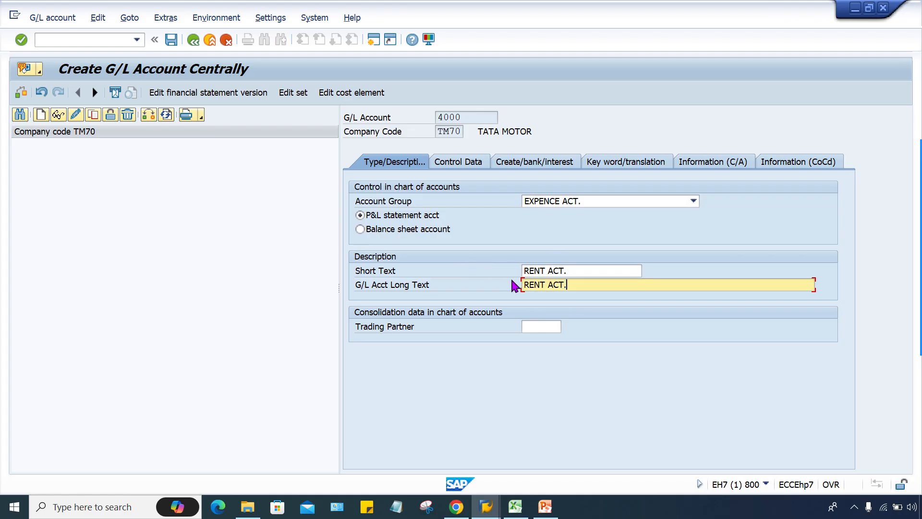
In the control data of account 4000, enable only balances in local currency and line item display.
left_click(470, 162)
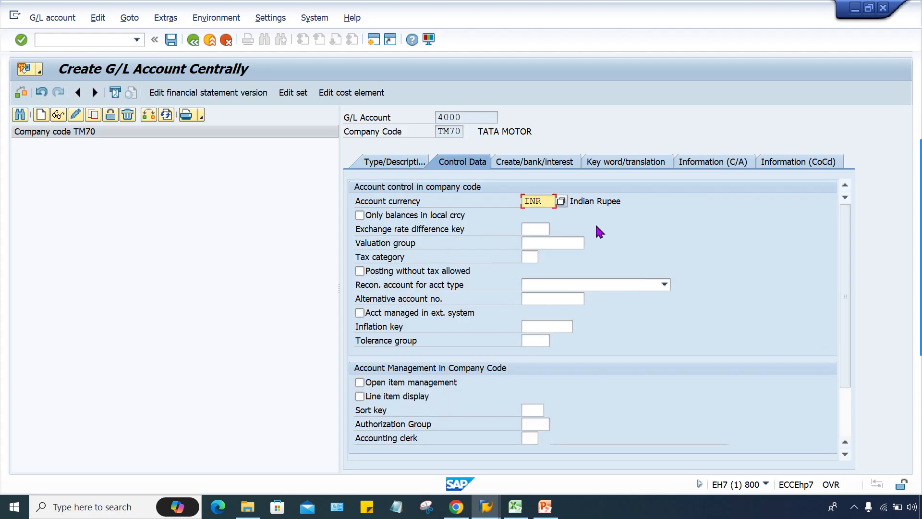
left_click(385, 214)
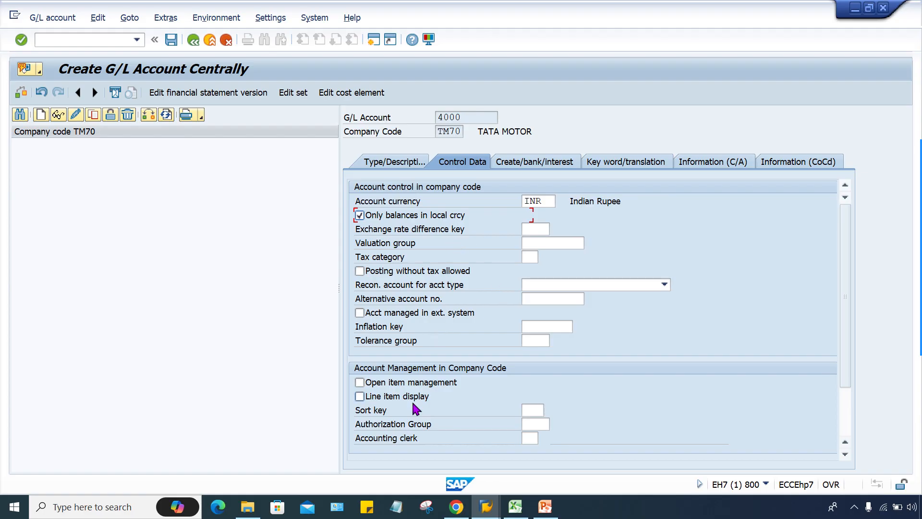
left_click(379, 395)
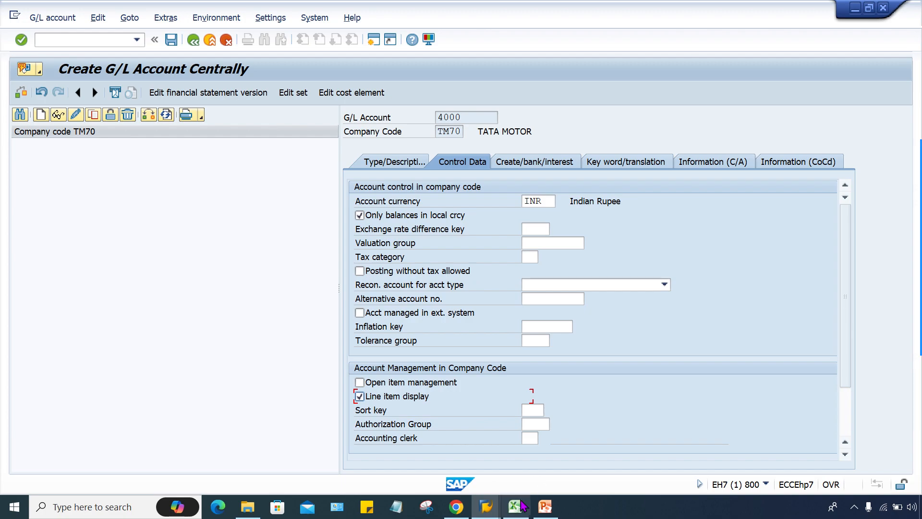
Switch to Excel and enter the heading RENT ACT in J4 with the amounts 4000, 6000, 2000, 3000 and 7000 below it.
mouse_move(515, 507)
left_click(523, 408)
left_click(699, 172)
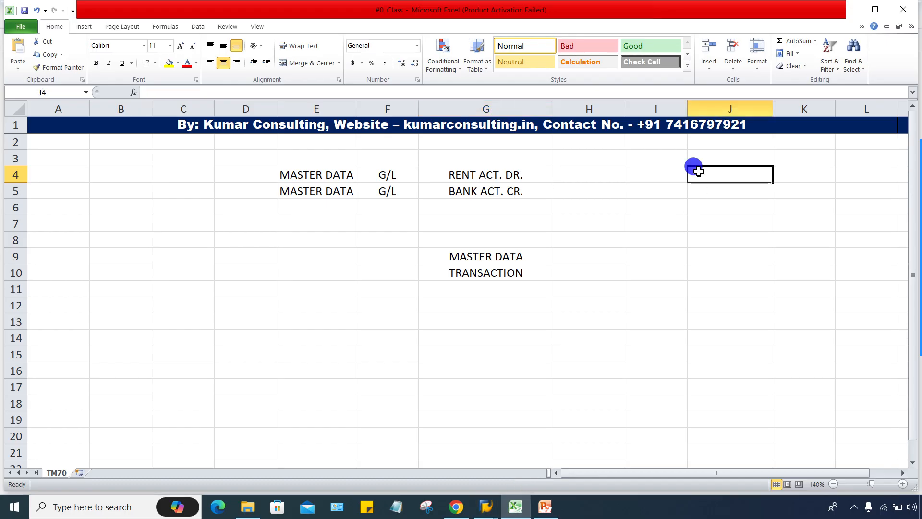
type("RENT ACT")
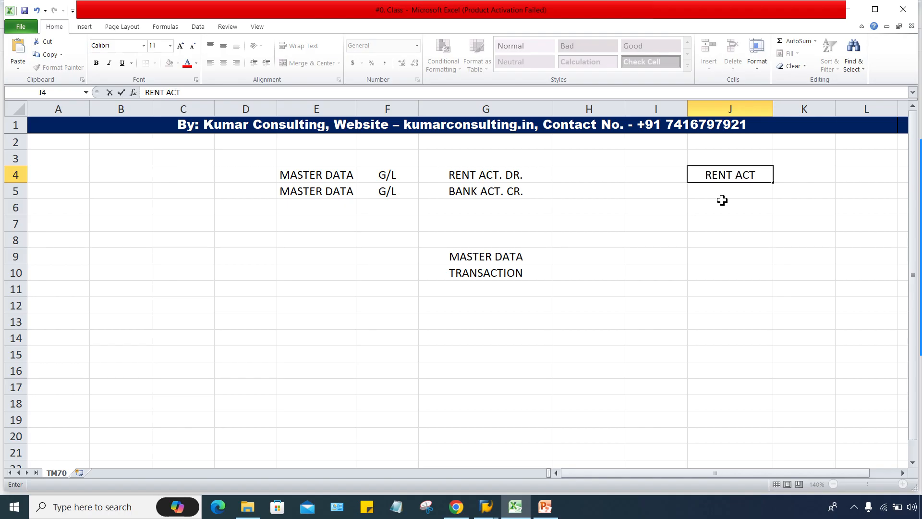
key("Return")
type("4000")
key("Return")
type("6000")
key("Return")
type("2000")
key("Return")
type("3")
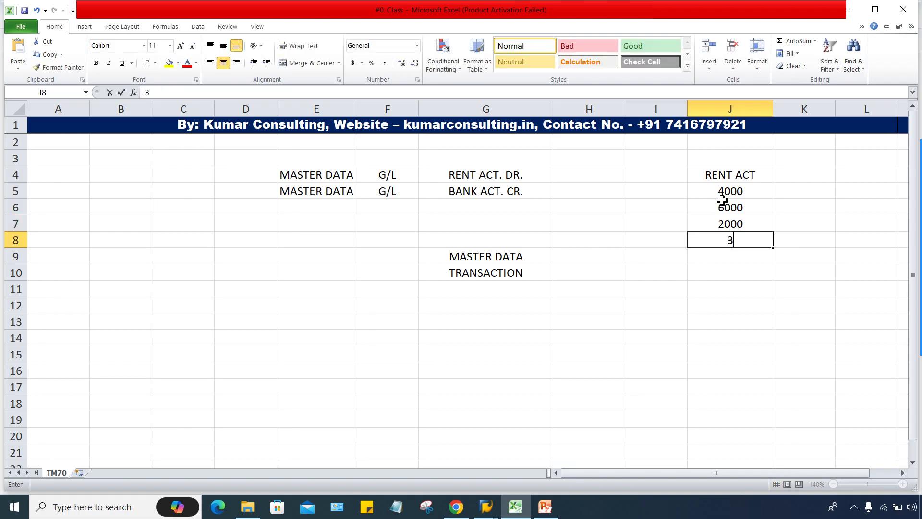
type("000")
type("7000")
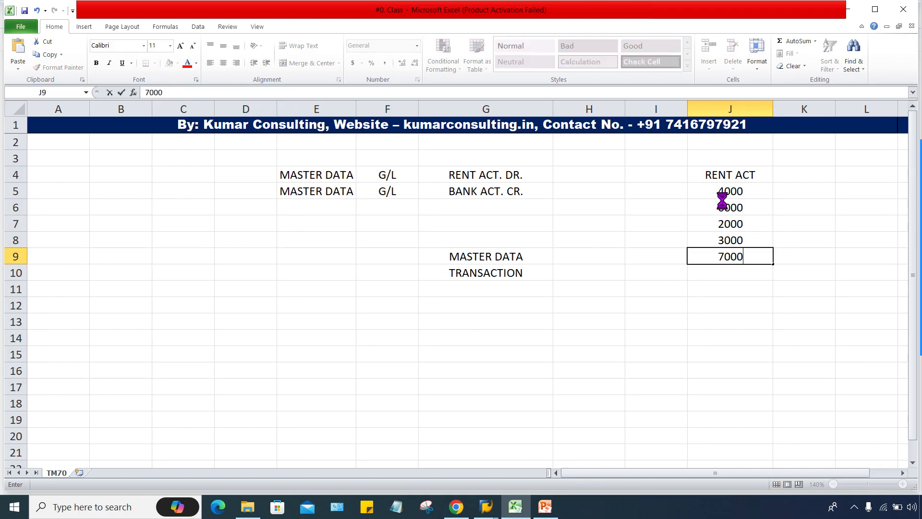
key("Return")
Examine the individual rent amounts under RENT ACT and their sum.
left_click(712, 196)
left_click(716, 207)
left_click(713, 223)
left_click(728, 240)
left_click(727, 257)
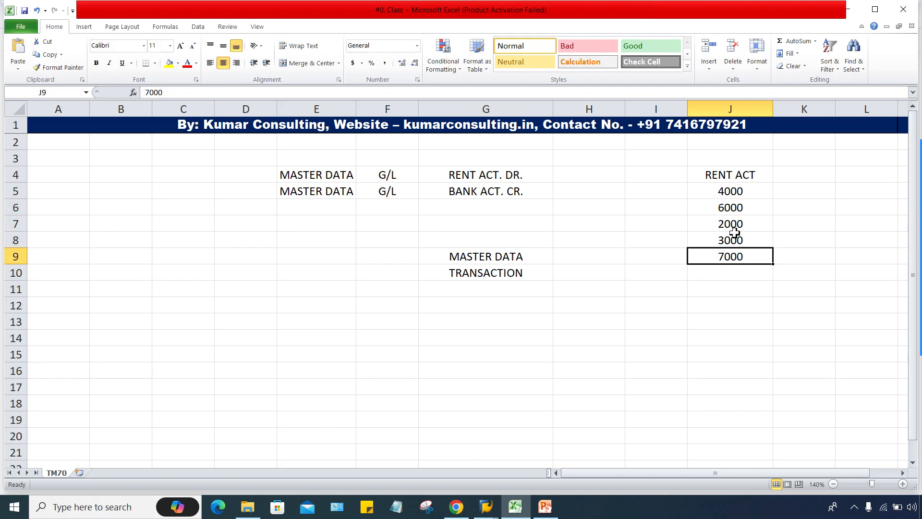
left_click(736, 189)
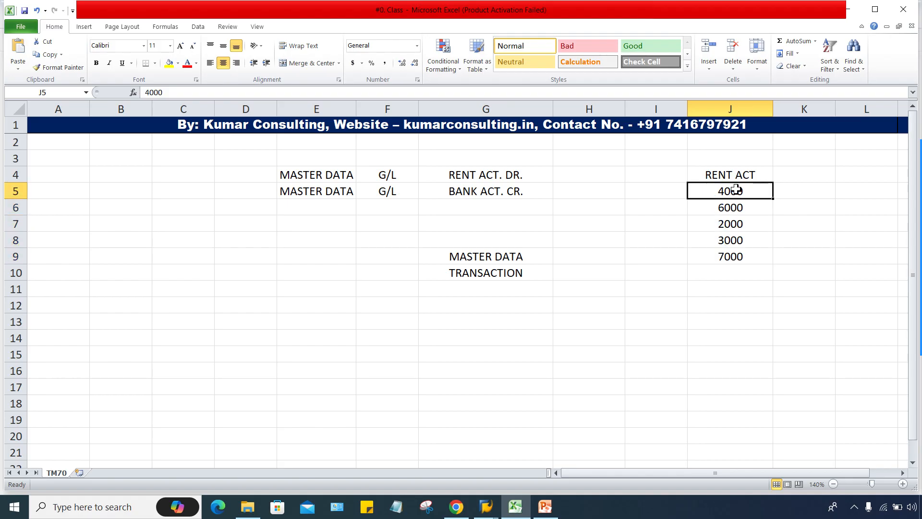
left_click_drag(737, 190, 733, 257)
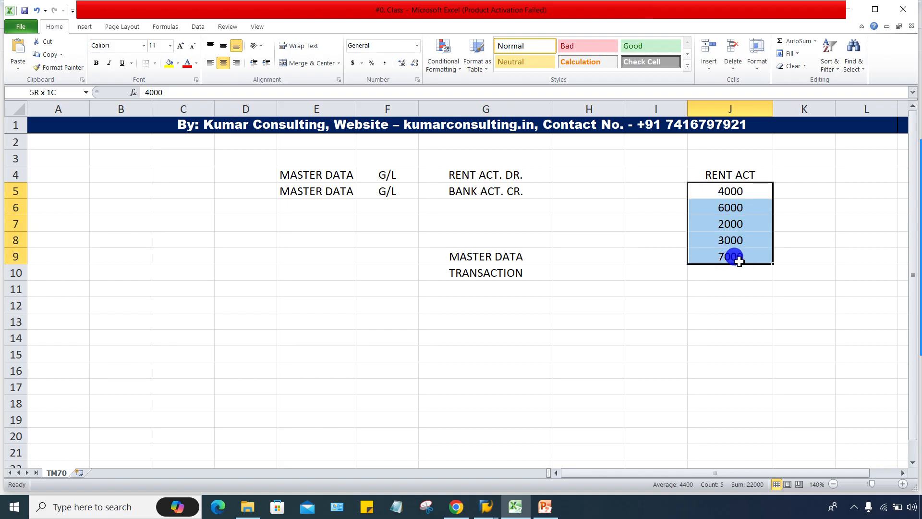
left_click(727, 194)
left_click(742, 222)
left_click(741, 206)
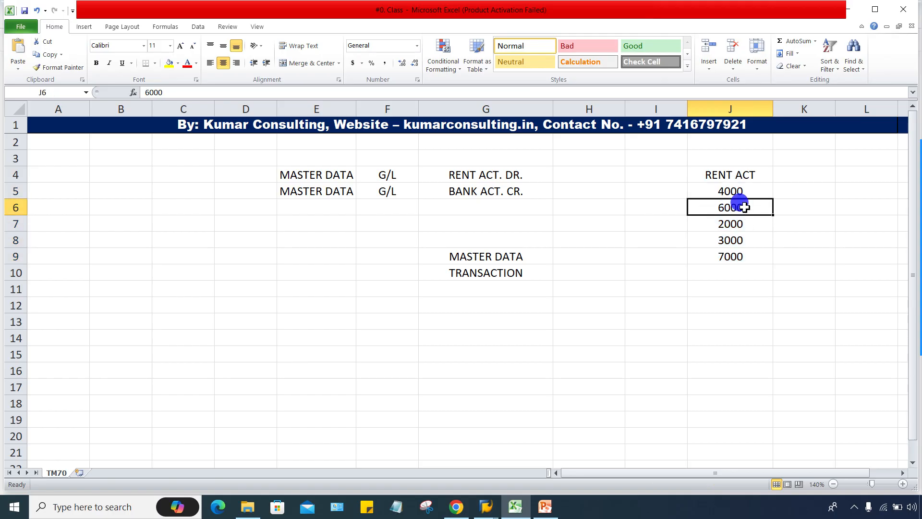
left_click(737, 241)
left_click(741, 257)
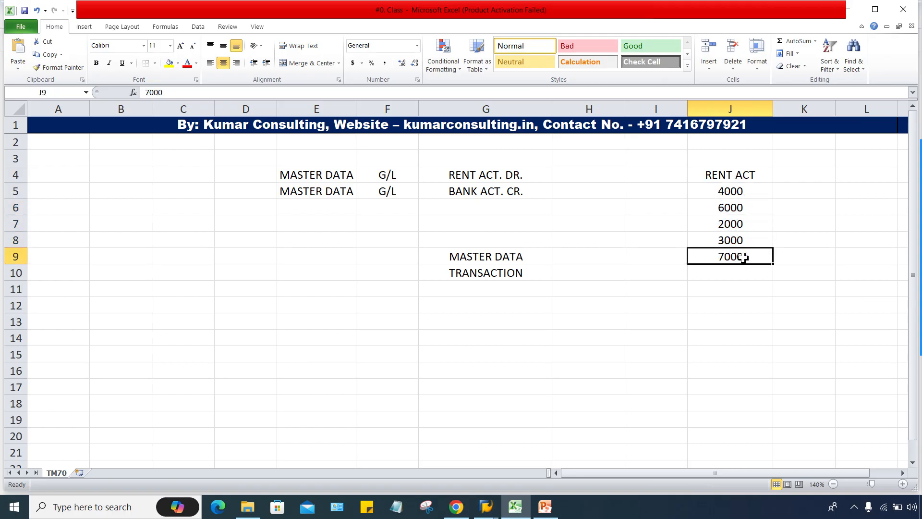
left_click_drag(712, 189, 714, 274)
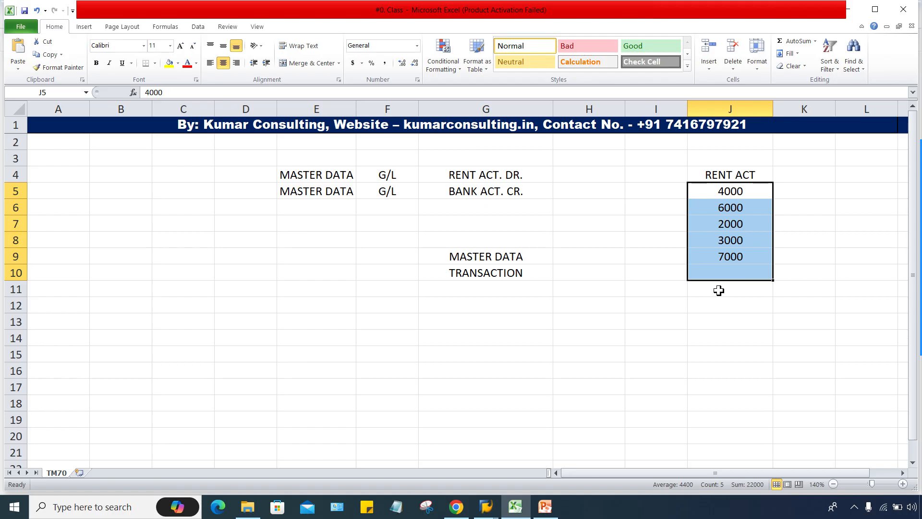
Enter the total 22K in J11 below the rent amounts and reselect J5:J9.
left_click(718, 290)
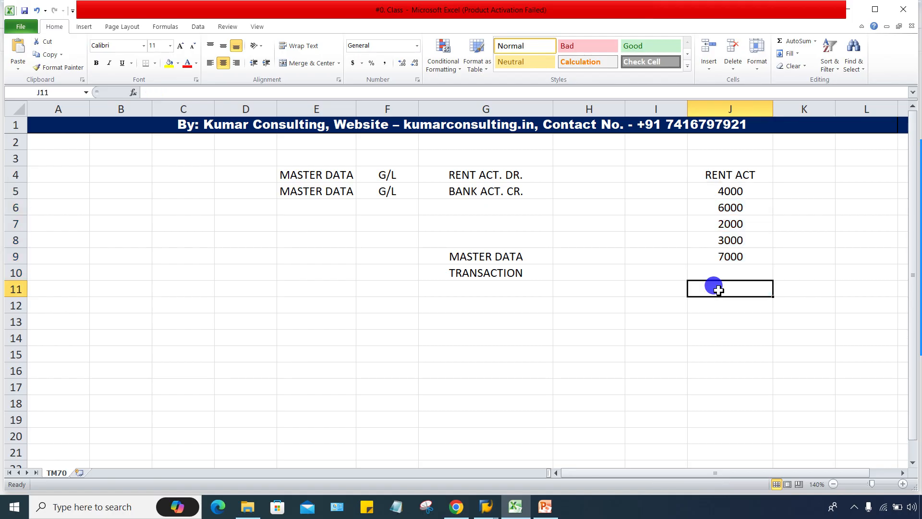
type("22K")
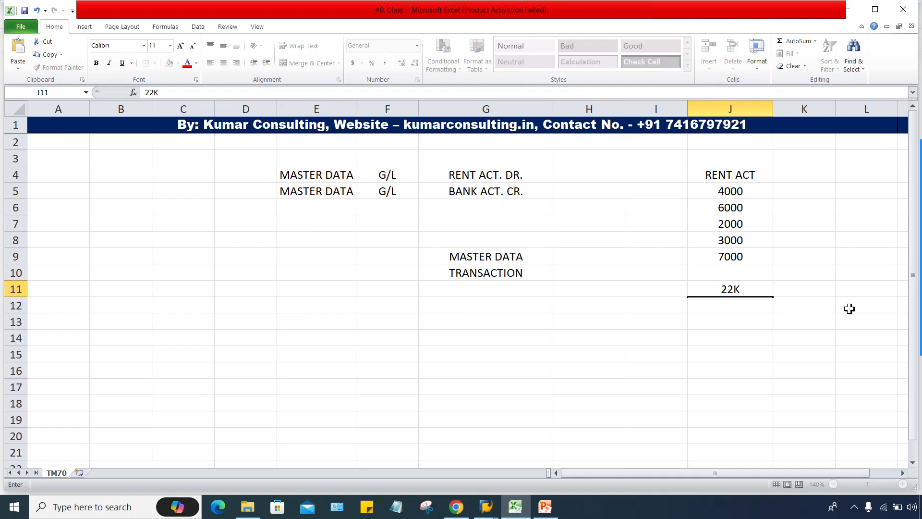
key("Return")
left_click(725, 288)
left_click(738, 193)
left_click_drag(738, 193, 736, 255)
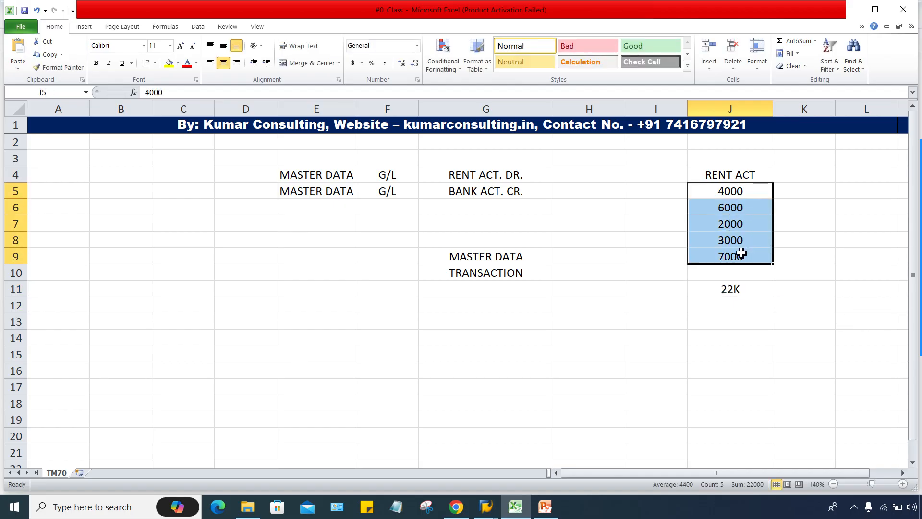
Switch back to the SAP G/L account session and set the sort key of account 4000 to 001.
left_click(486, 505)
left_click(502, 460)
left_click(365, 397)
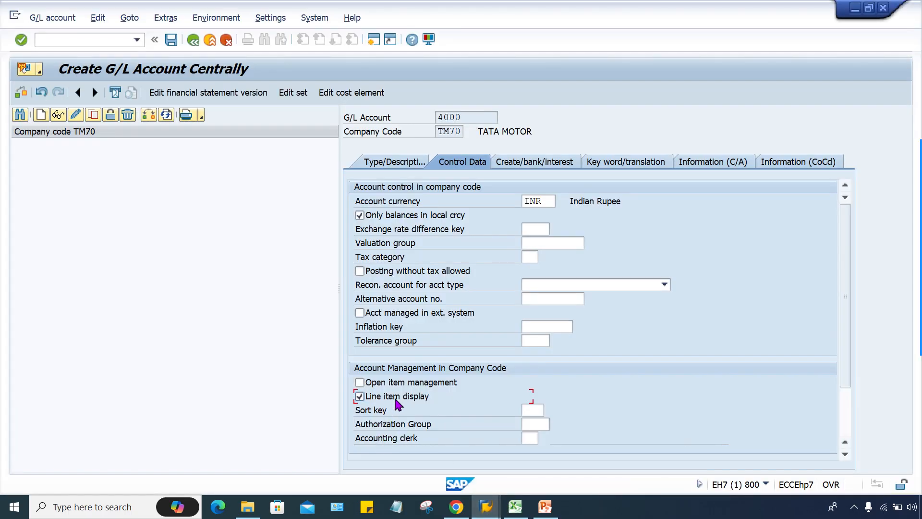
left_click(532, 410)
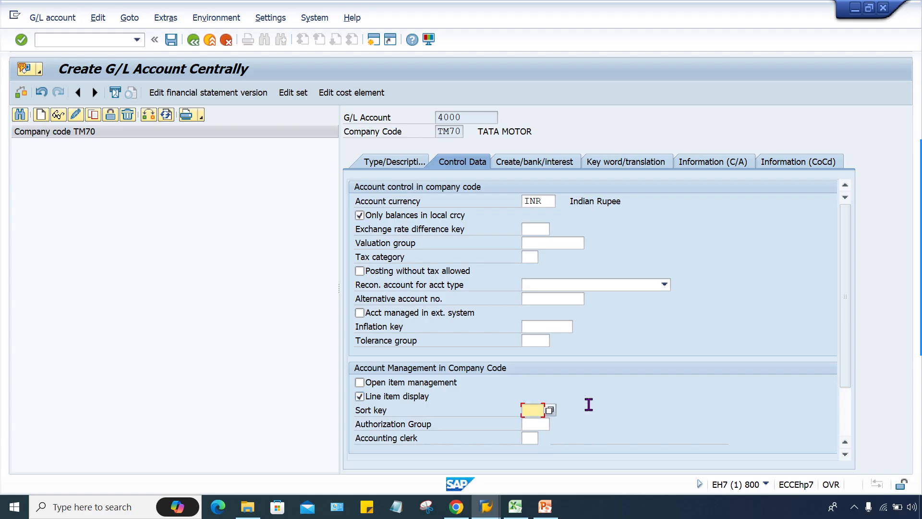
type("001")
Set the field status group of account 4000 to G001 in the document creation settings.
left_click(532, 162)
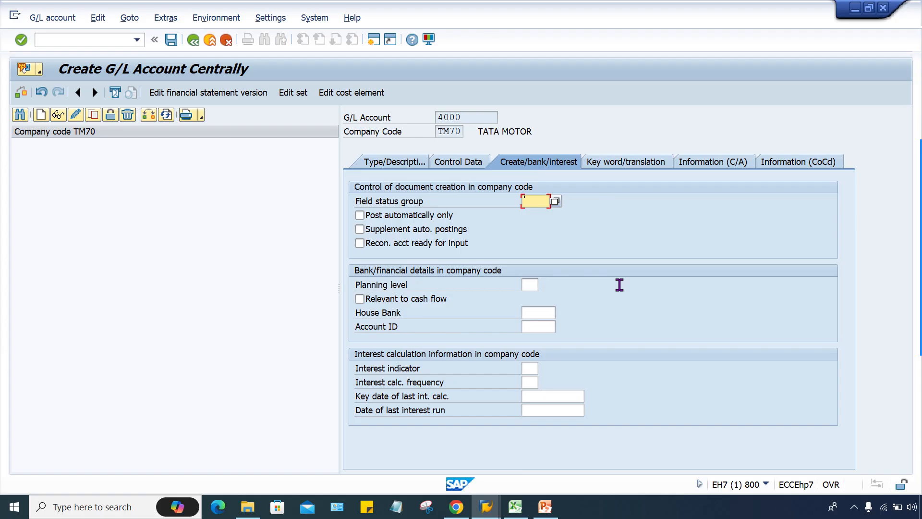
type("G00")
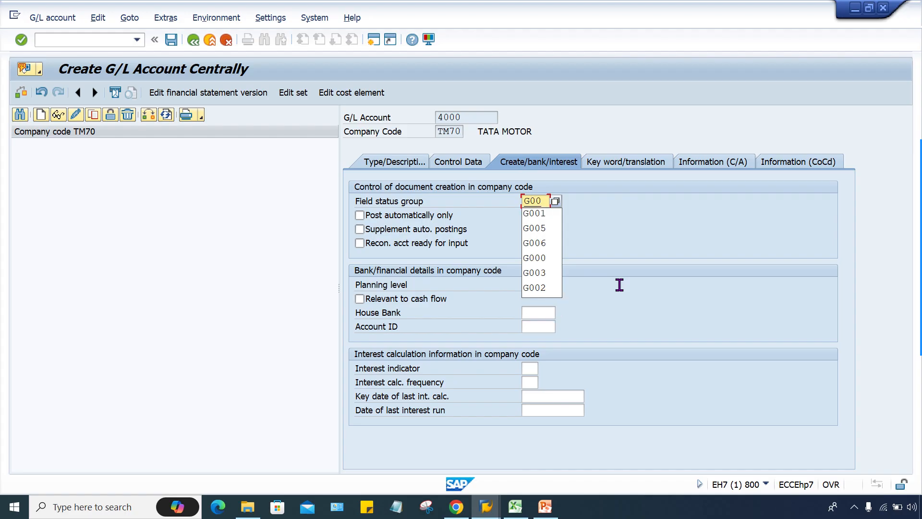
type("1")
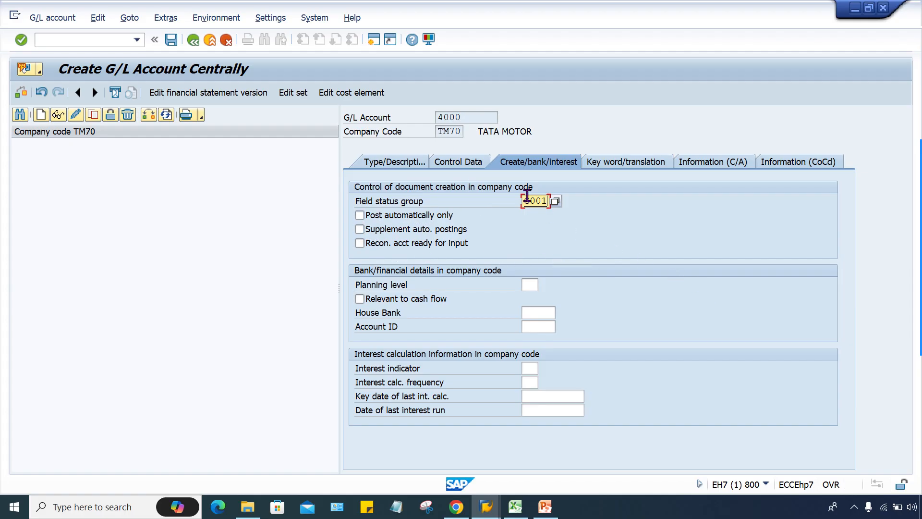
Review the control data and description of account 4000, and save the G/L account.
left_click(459, 163)
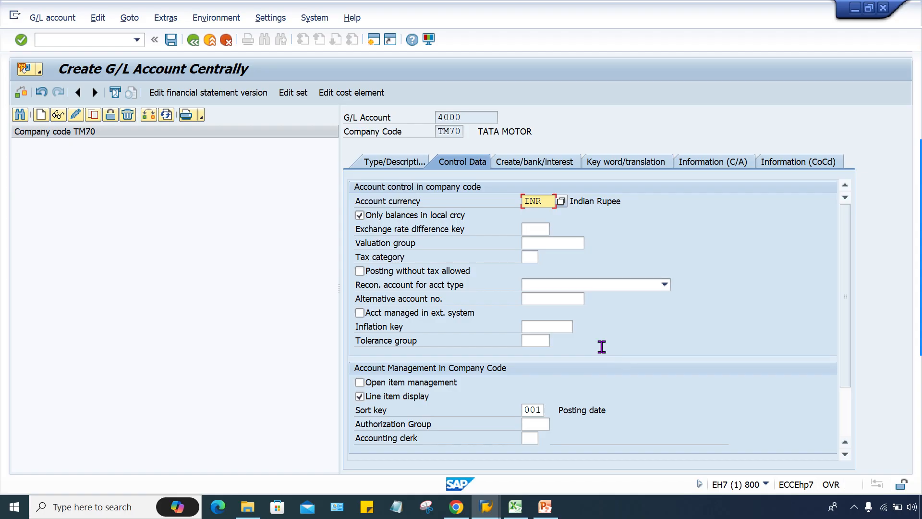
left_click(395, 162)
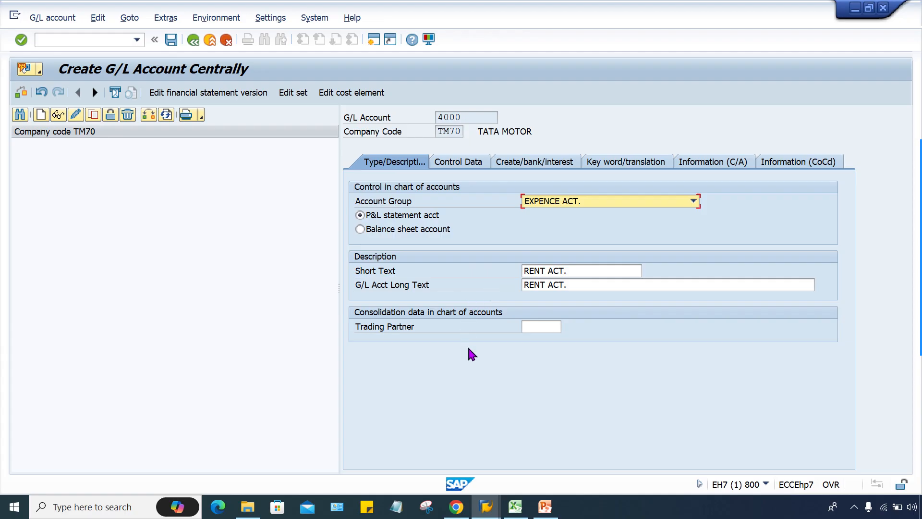
left_click(172, 39)
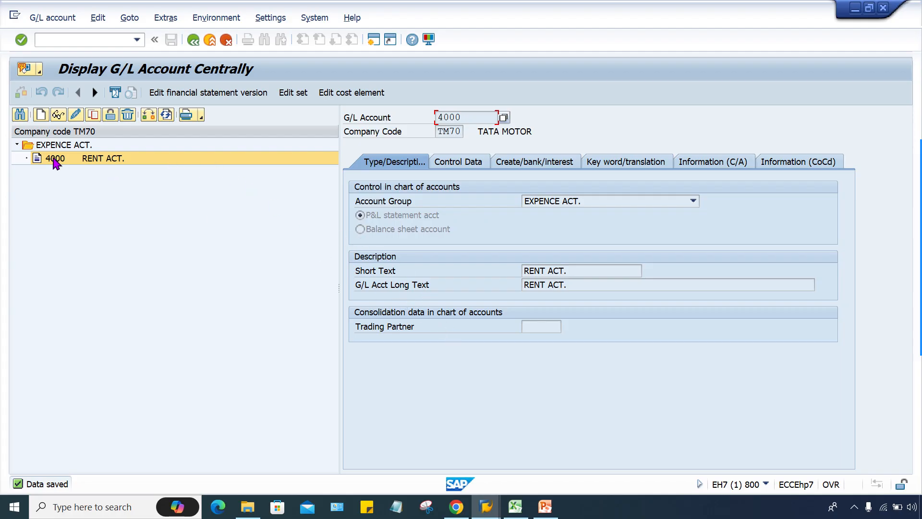
left_click(515, 506)
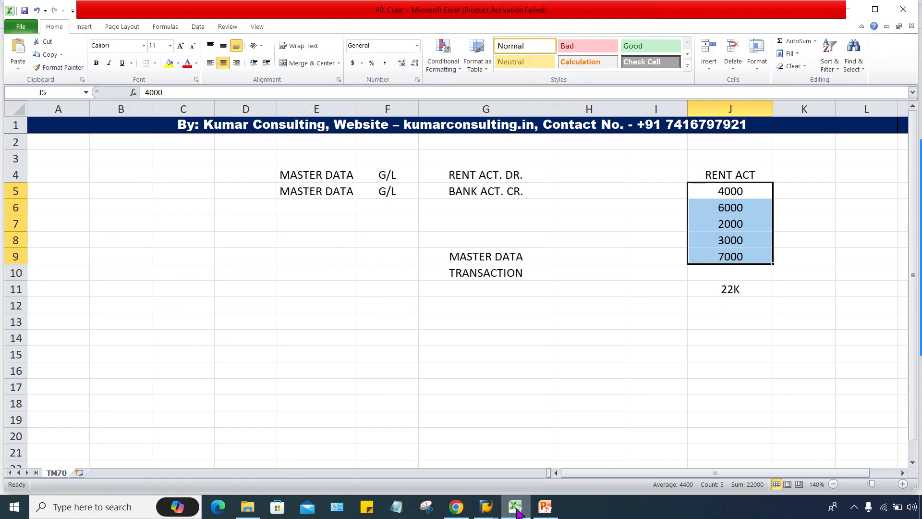
left_click(638, 287)
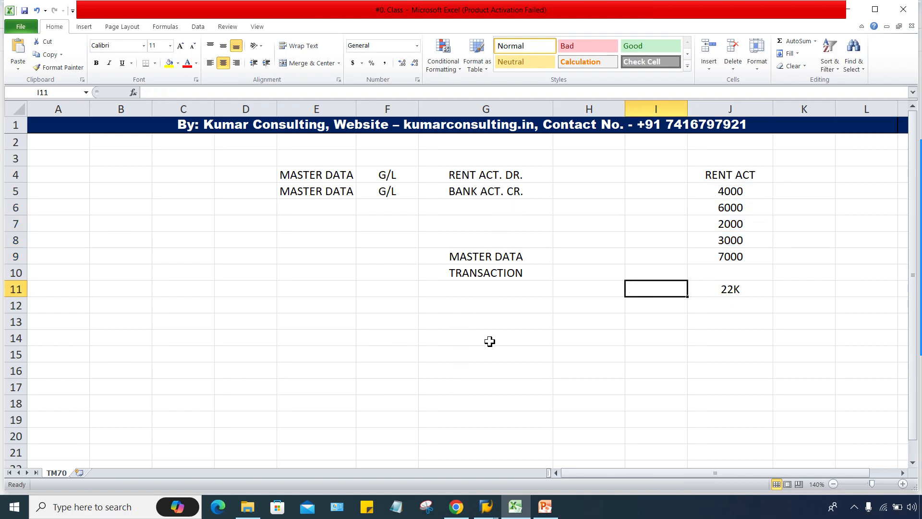
left_click(486, 507)
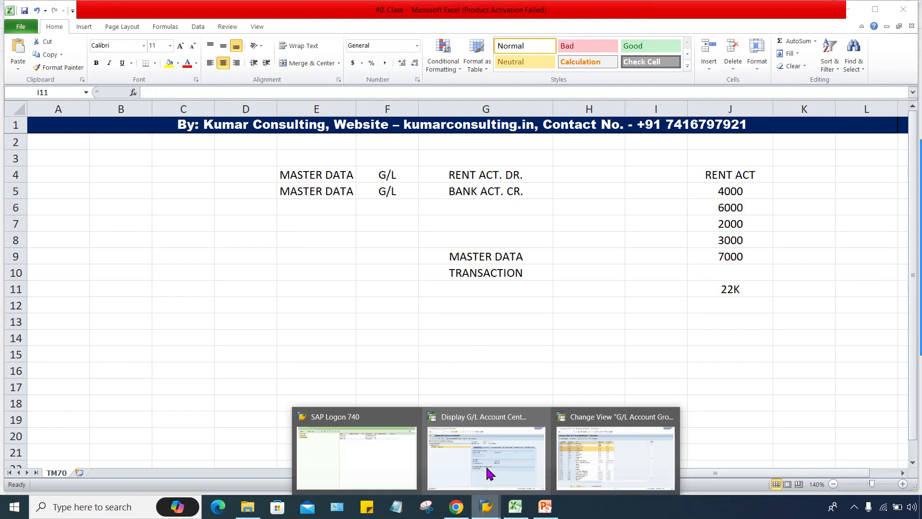
left_click(448, 466)
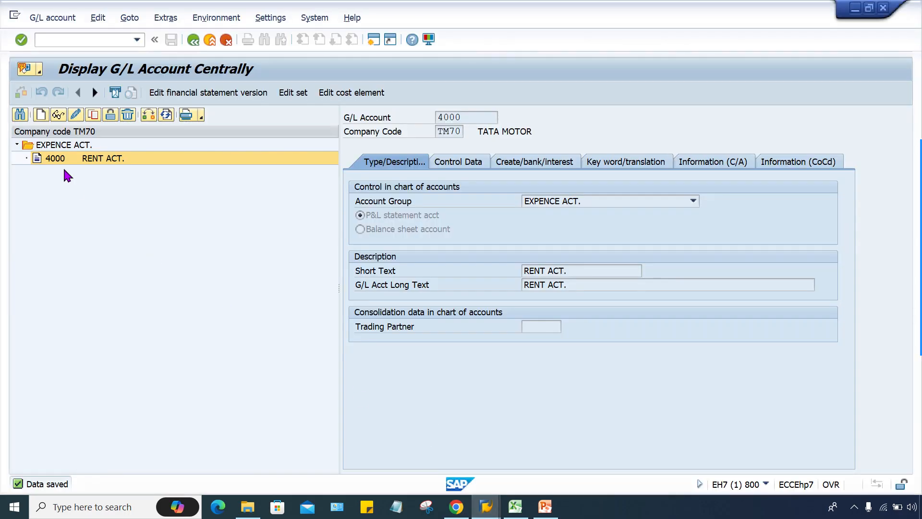
left_click_drag(462, 117, 432, 112)
Open the G/L posting transaction F-02 in the account groups session and set the document date to 12.02.2024.
left_click(486, 506)
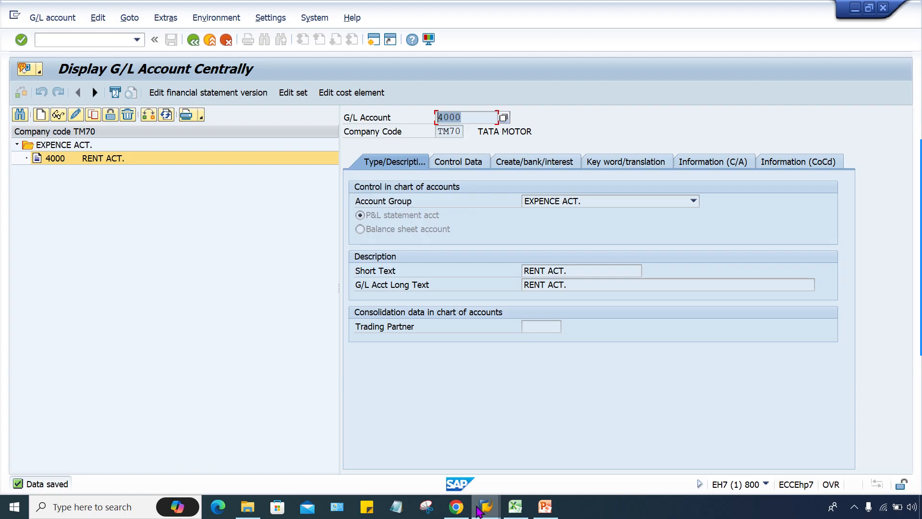
left_click(606, 450)
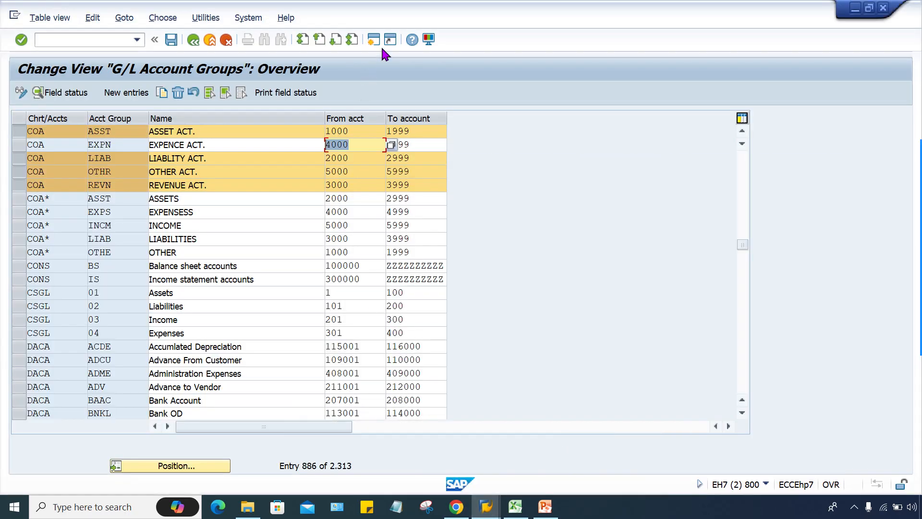
left_click(113, 40)
type("/NF-02")
key("Return")
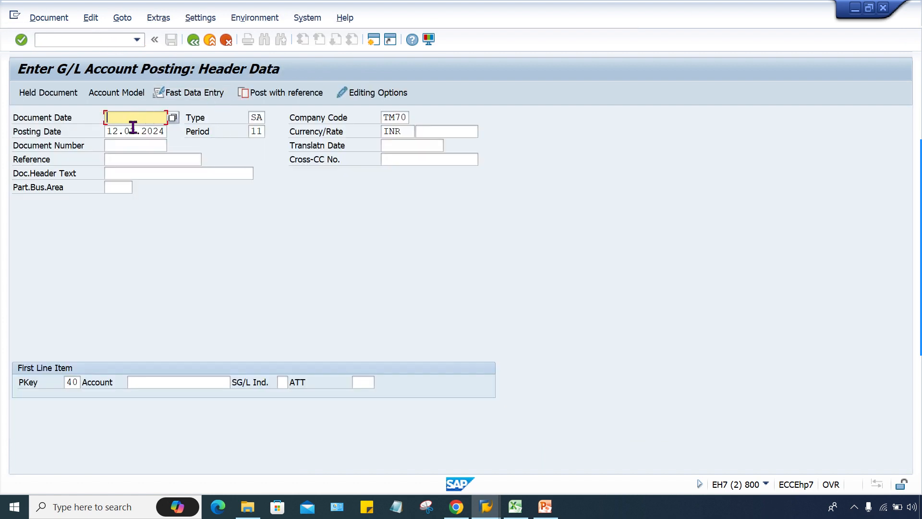
type("12.02.2024")
left_click_drag(67, 382, 164, 380)
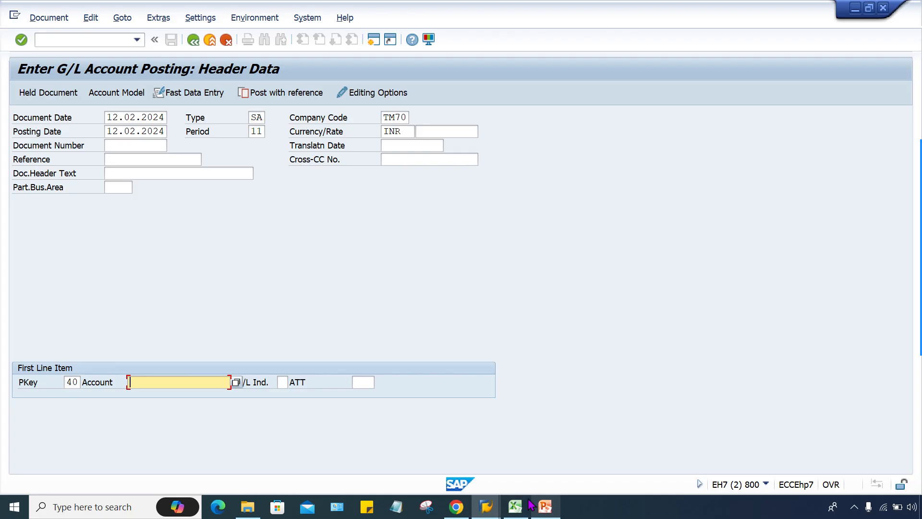
Check the rent and bank journal lines in Excel, and enter 4000 as the first line item's account in the SAP posting.
left_click(516, 506)
left_click(458, 174)
left_click(473, 191)
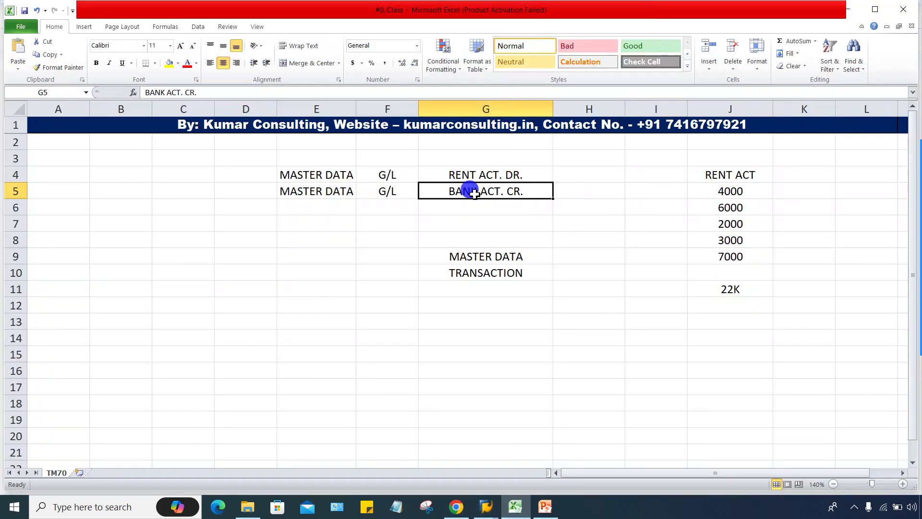
mouse_move(487, 507)
left_click(608, 463)
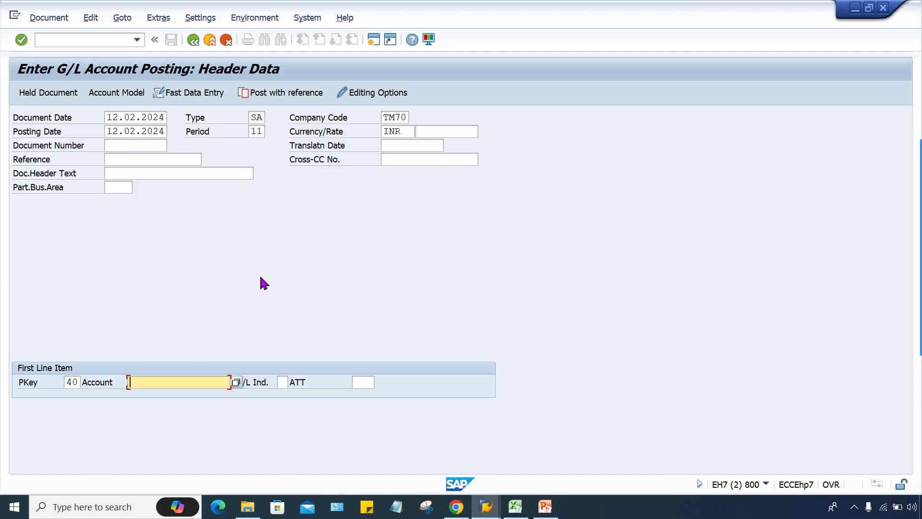
type("4000")
Switch to the Excel sheet and label the rent amounts 4000, 6000 and 2000 as DELHI, MUMBAI and PUNE in cells K5 to K7.
left_click(515, 506)
left_click(740, 195)
left_click(792, 187)
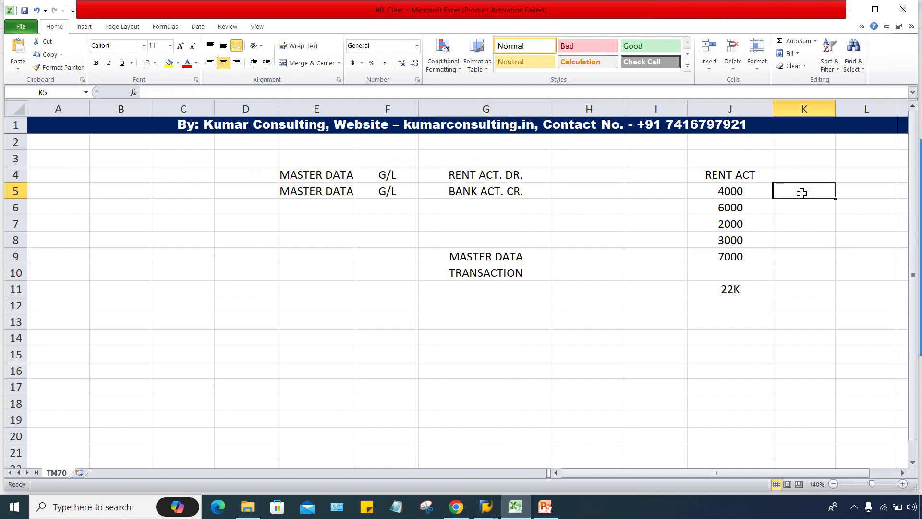
type("DELH")
type("I")
key("Return")
type("MUMBAI")
key("Return")
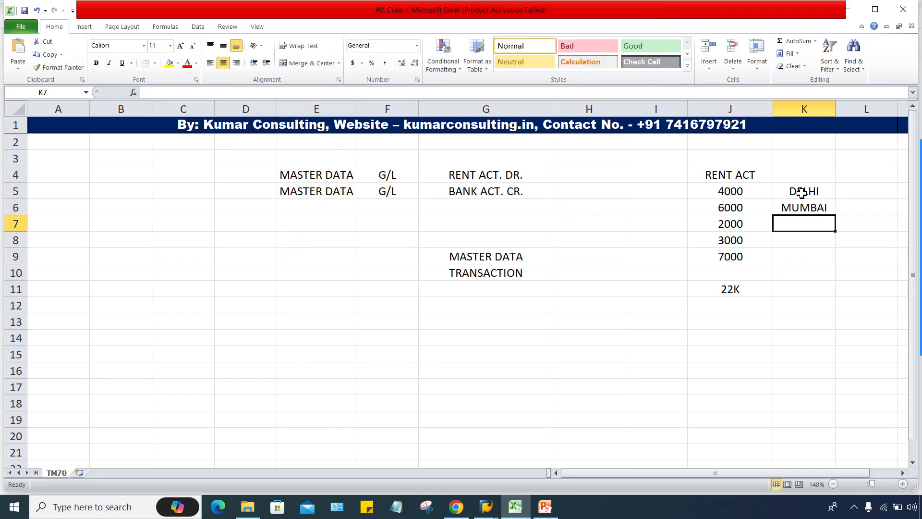
type("PUNE")
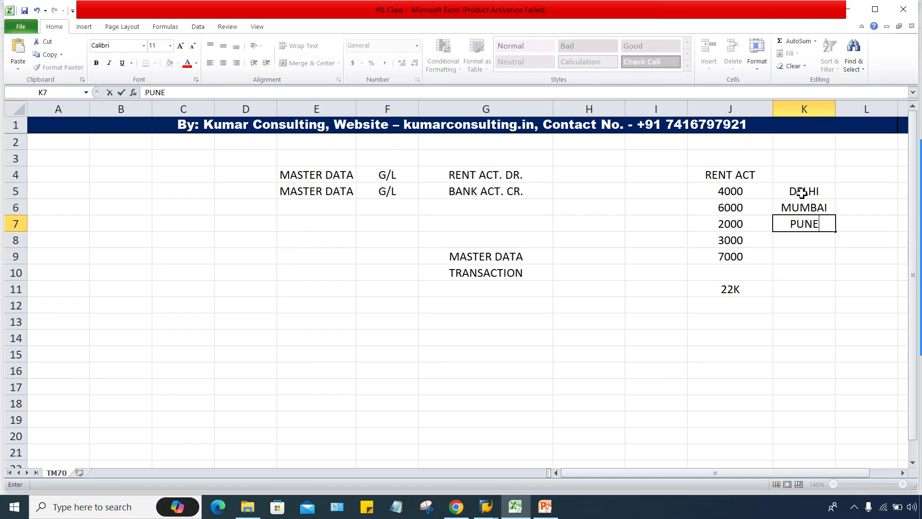
key("Return")
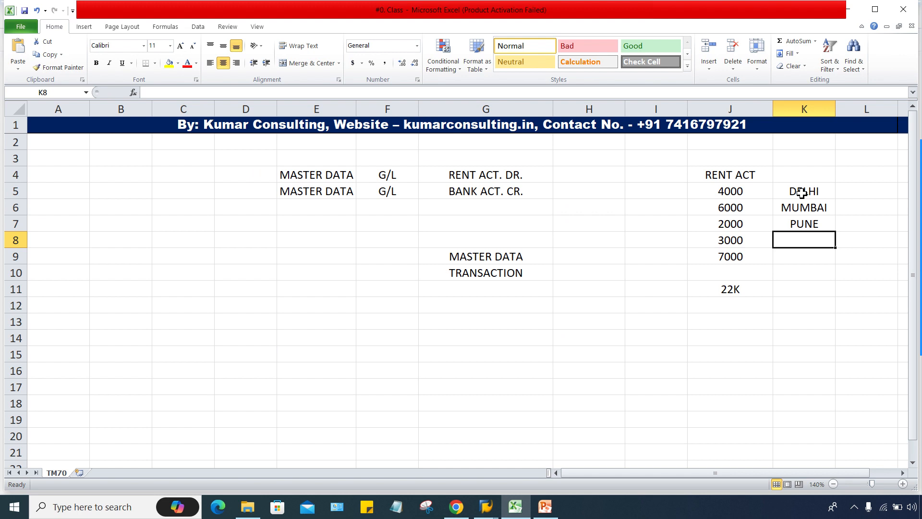
Examine the RENT ACT amounts, the MASTER DATA and TRANSACTION notes, and the G/L marking of the rent entry.
left_click(738, 171)
left_click(727, 192)
left_click(721, 206)
left_click(719, 222)
left_click(717, 254)
left_click(731, 240)
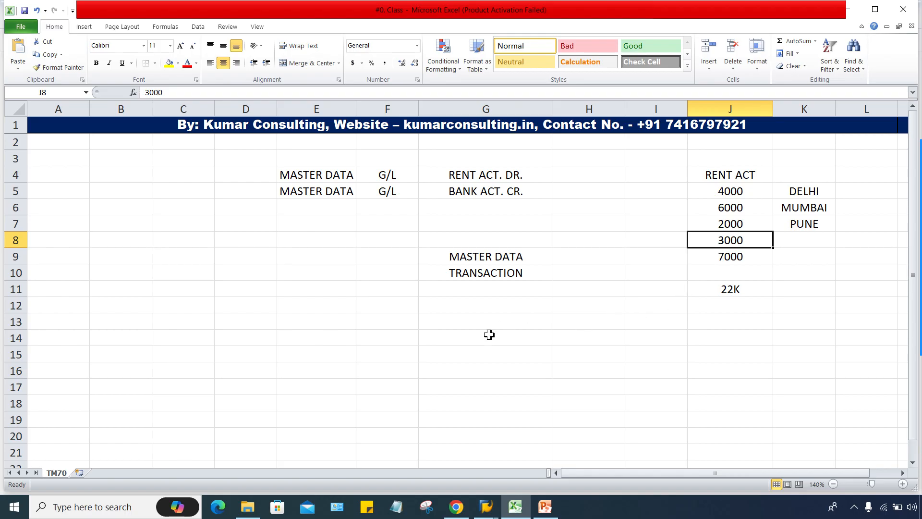
left_click(490, 258)
left_click(488, 270)
left_click(500, 252)
left_click(382, 172)
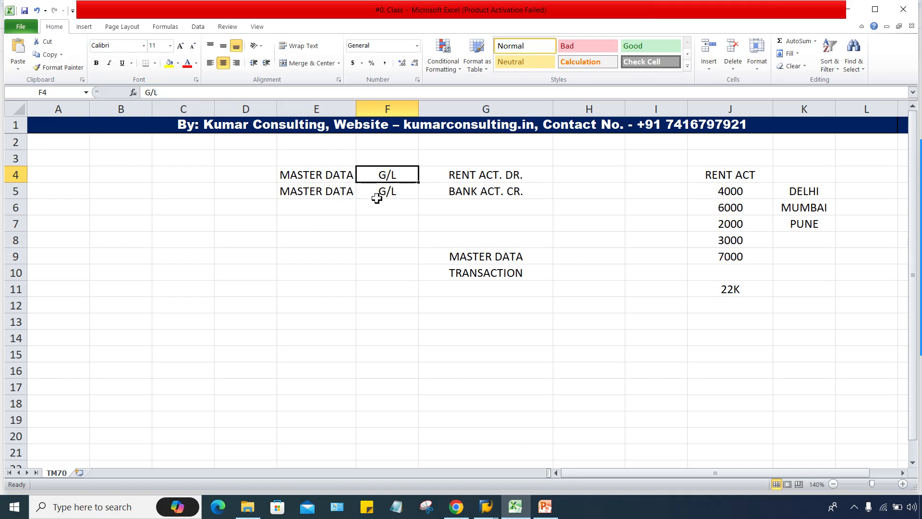
Enter ONE TIME in cell F9 beside MASTER DATA.
left_click(366, 251)
double_click(396, 260)
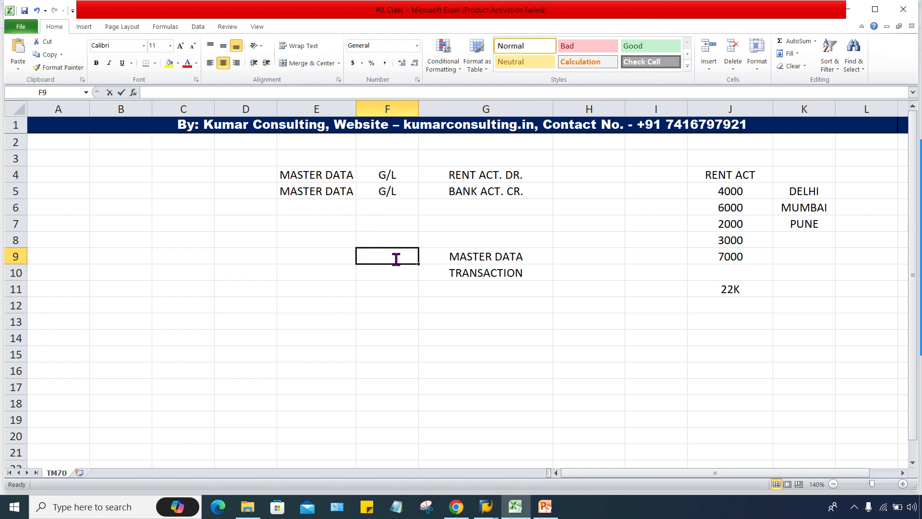
type("ONE T")
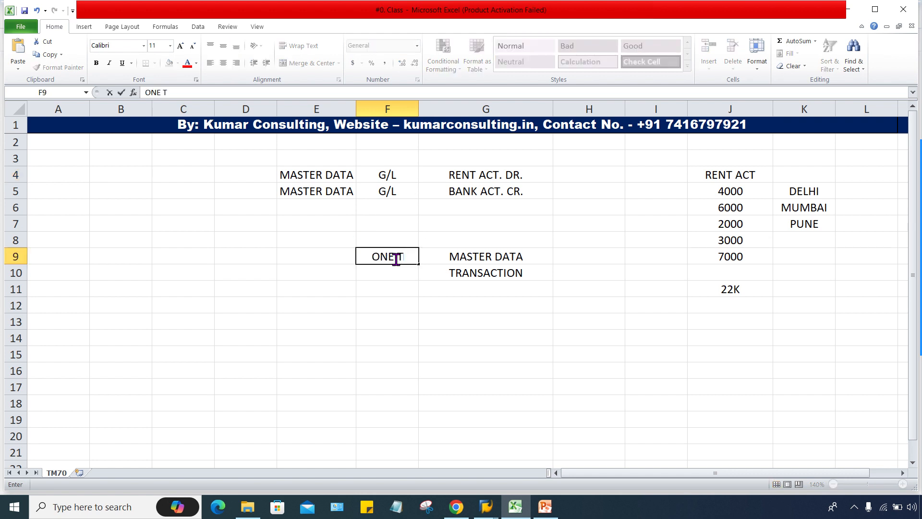
type("IME")
key("Return")
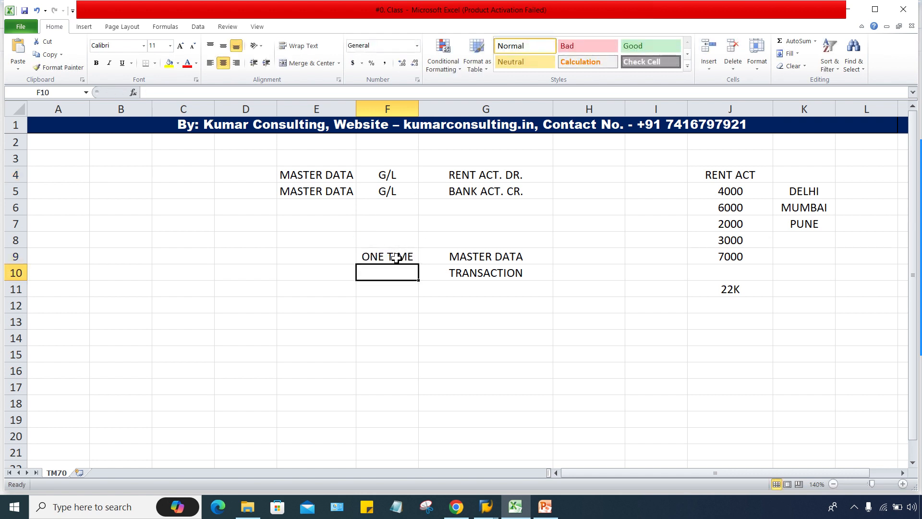
Compare the ONE TIME master data note with the rent amounts for the three cities.
left_click(312, 252)
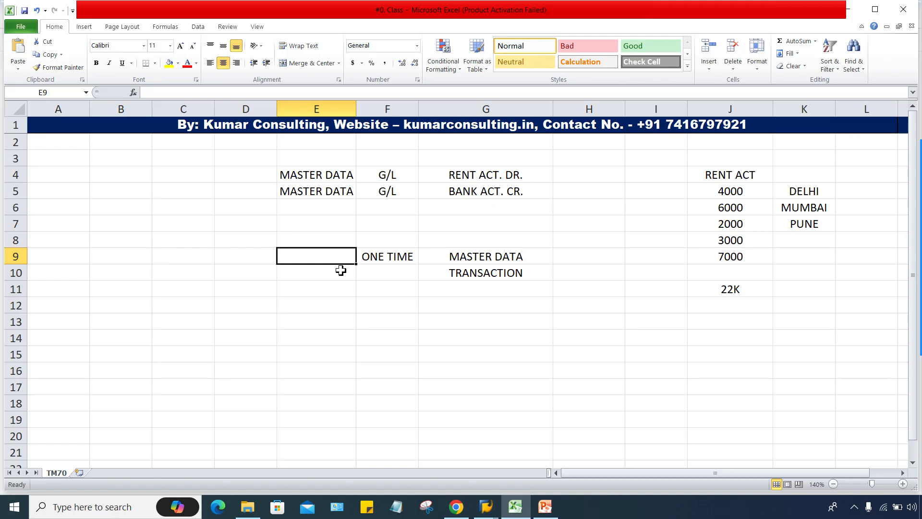
left_click(475, 258)
left_click(379, 253)
left_click(472, 260)
left_click(401, 259)
left_click(440, 251)
left_click(392, 241)
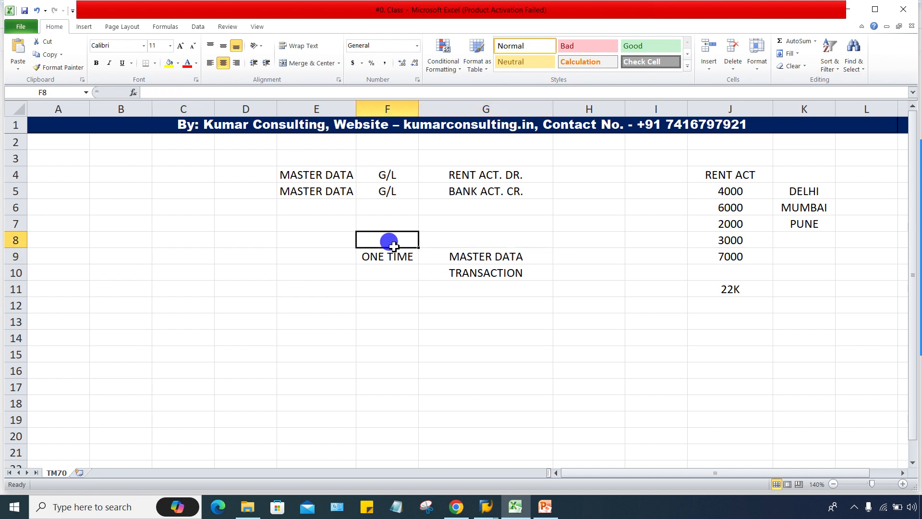
left_click(401, 260)
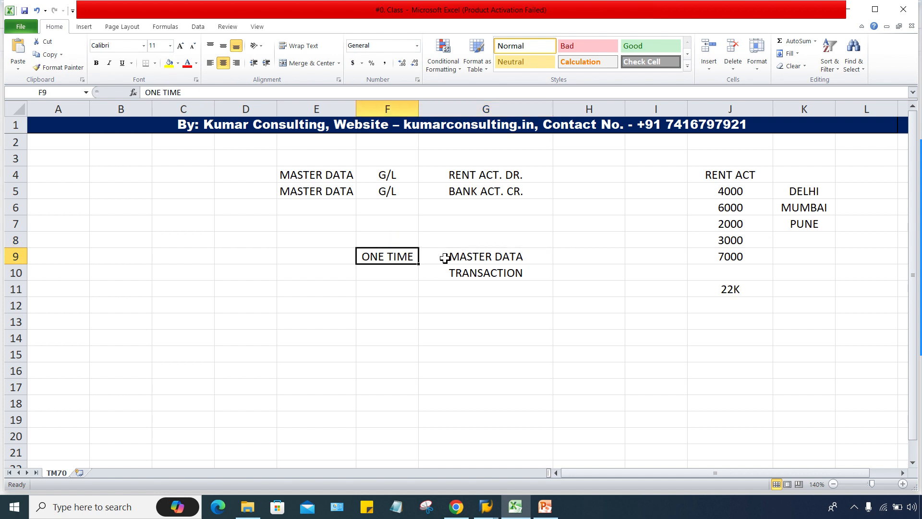
left_click(804, 191)
left_click(801, 208)
left_click(802, 226)
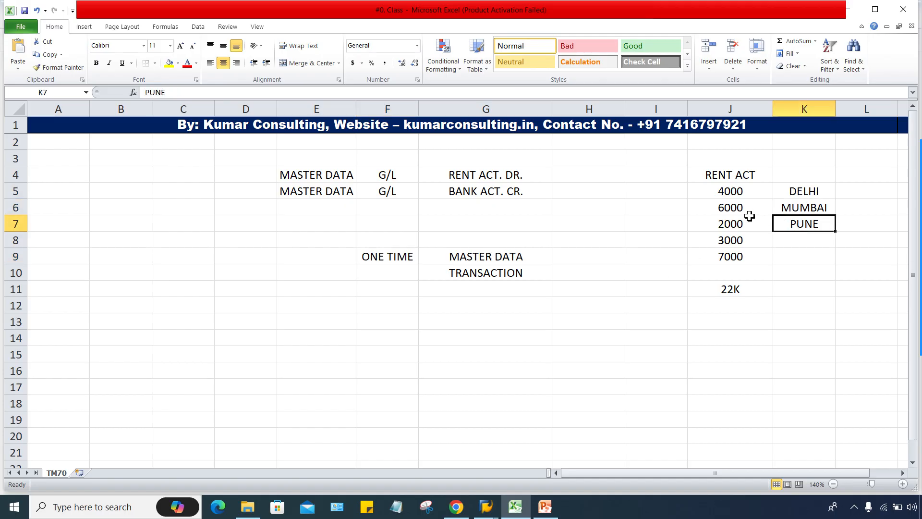
left_click(736, 193)
left_click(723, 211)
left_click(720, 223)
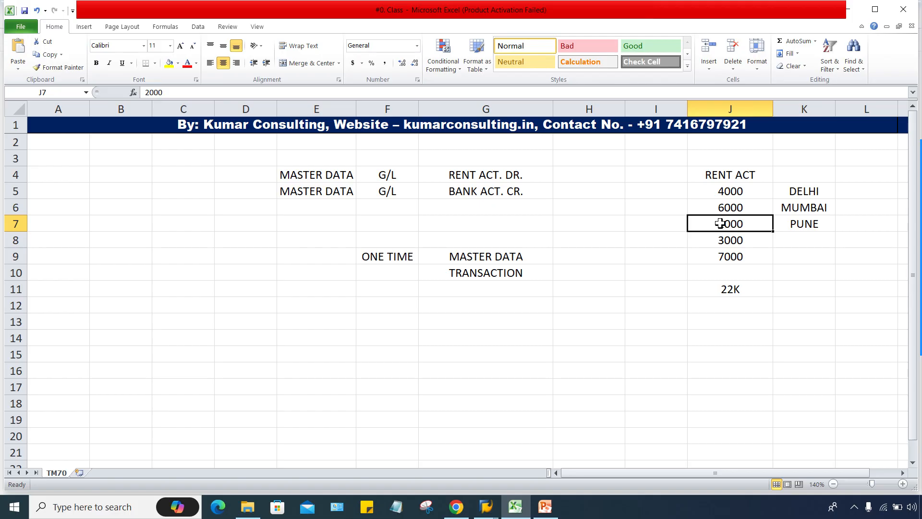
Enter REG. ACT. in cell F10 beside TRANSACTION, and check the master data row above it.
left_click(469, 249)
left_click(408, 254)
left_click(401, 274)
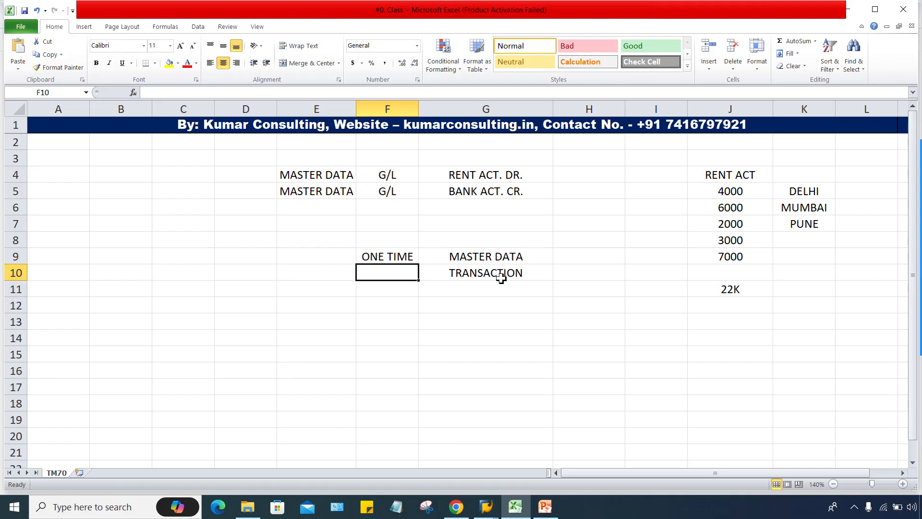
type("REG. ACT.")
key("Return")
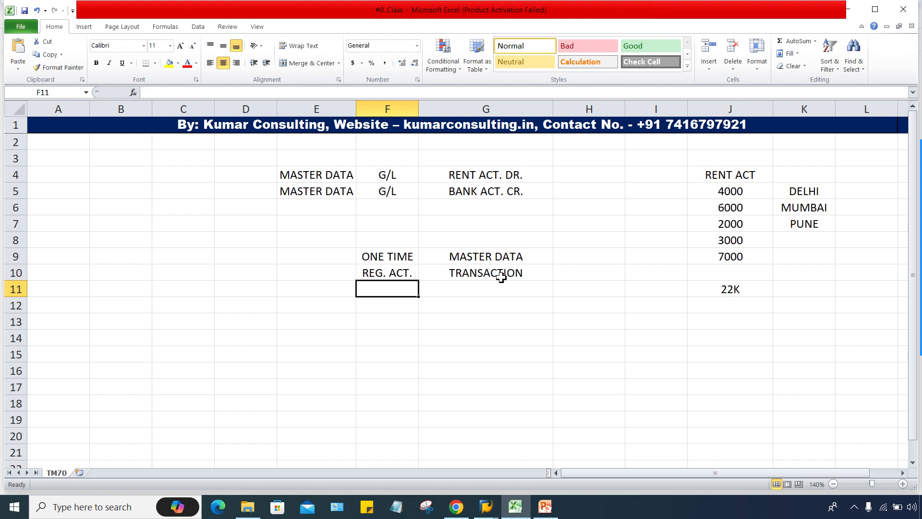
left_click(400, 258)
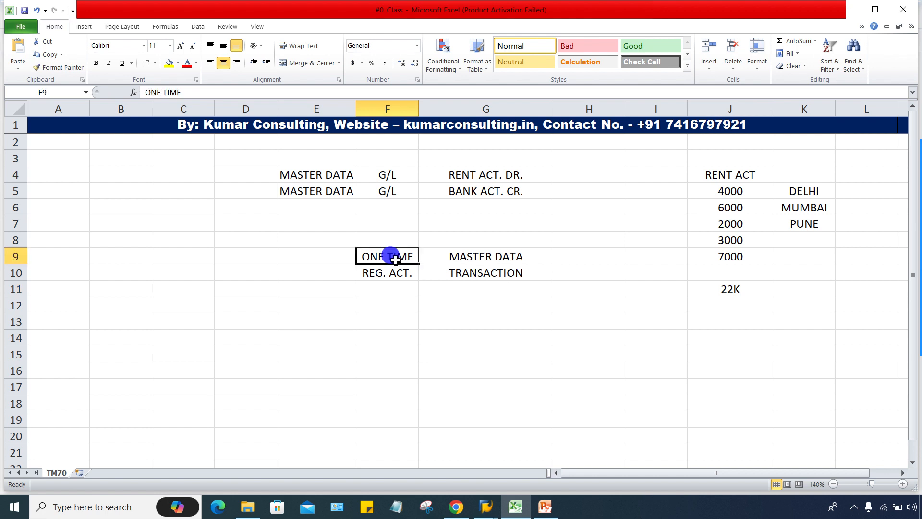
left_click(505, 258)
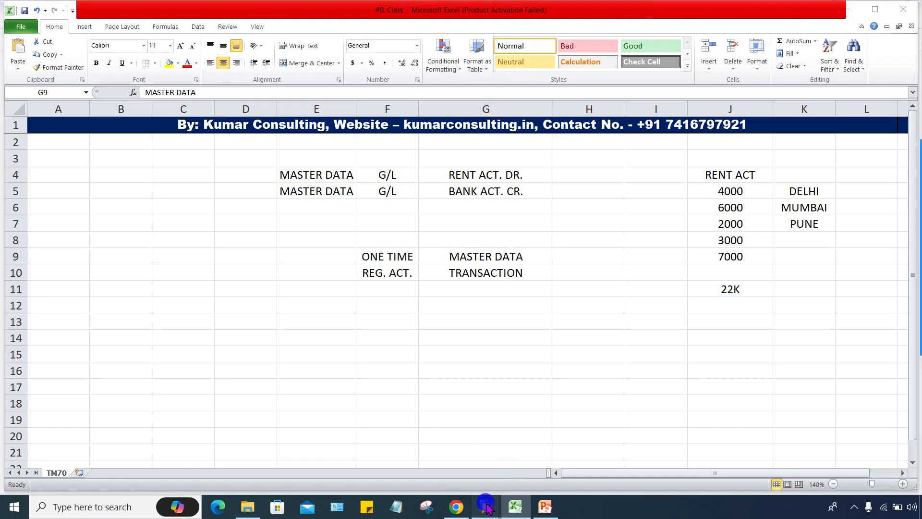
Switch to the SAP G/L account session and start creating account 1000 for company code TM70 with account group ASSET ACT.
mouse_move(486, 504)
left_click(537, 467)
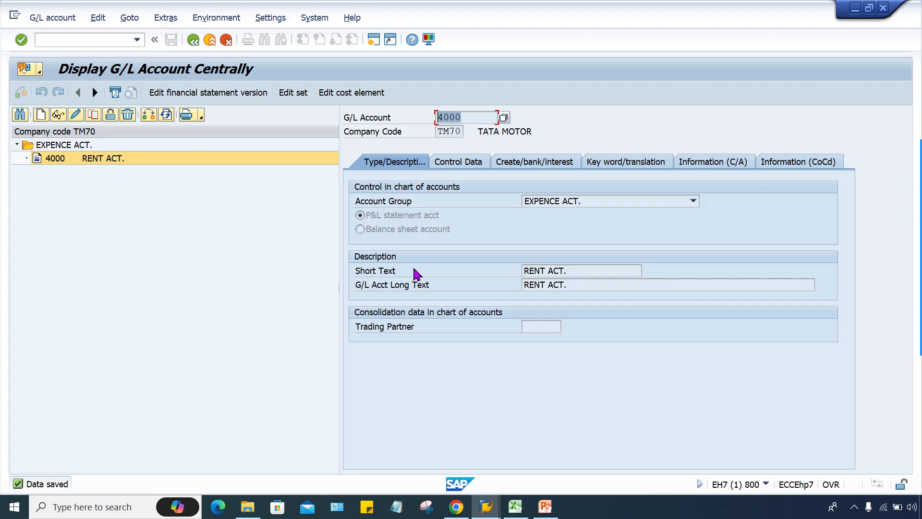
left_click(43, 115)
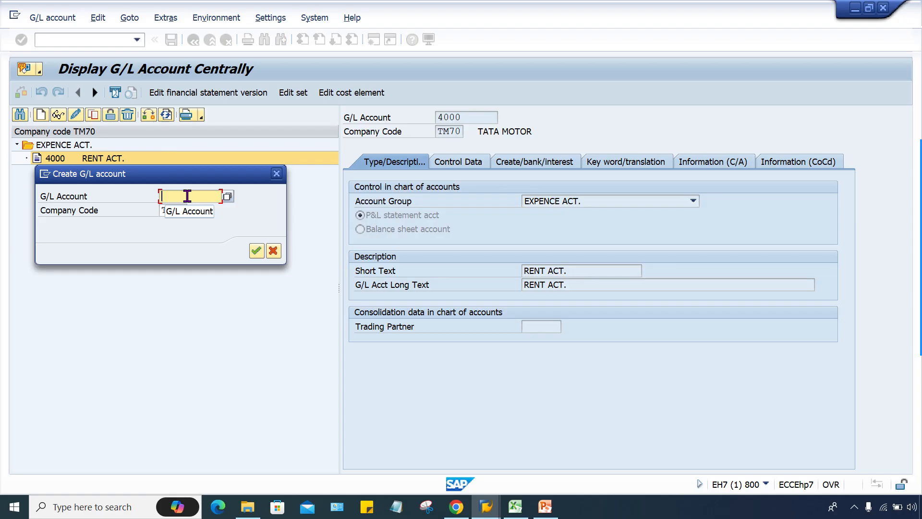
type("1000")
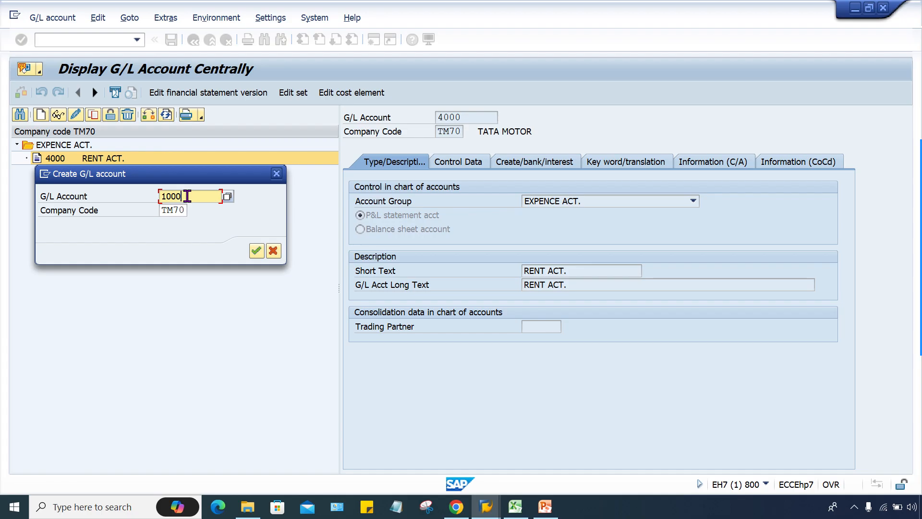
key("Return")
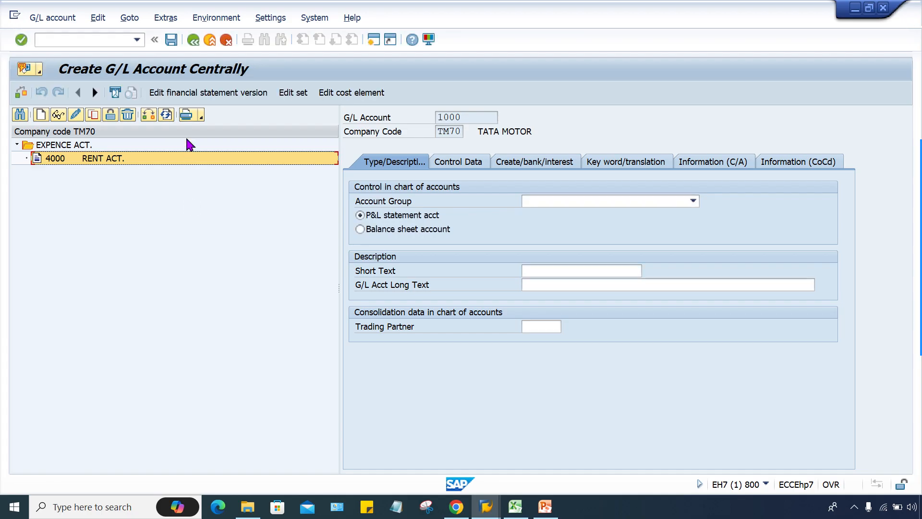
left_click(588, 201)
left_click(538, 210)
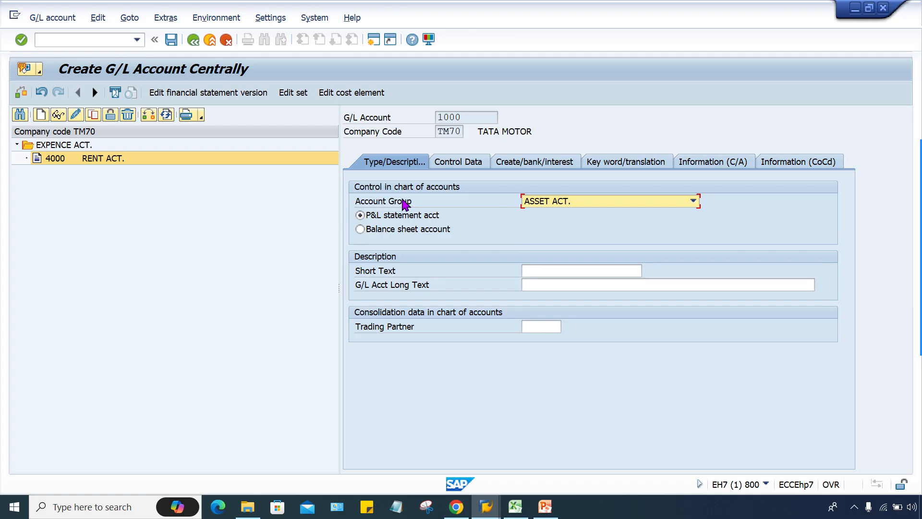
left_click(552, 200)
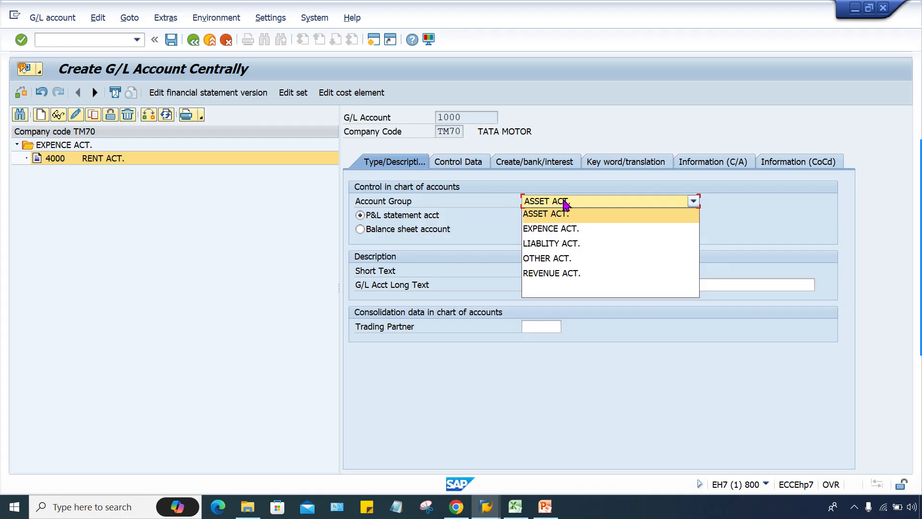
left_click(550, 202)
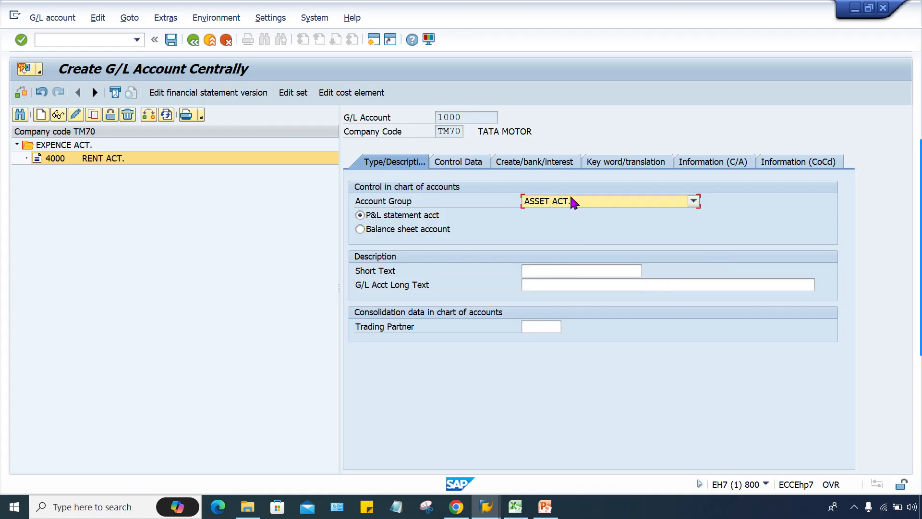
Try account groups EXPENCE ACT. and OTHER ACT. for account 1000, and return it to ASSET ACT.
left_click_drag(477, 117, 389, 120)
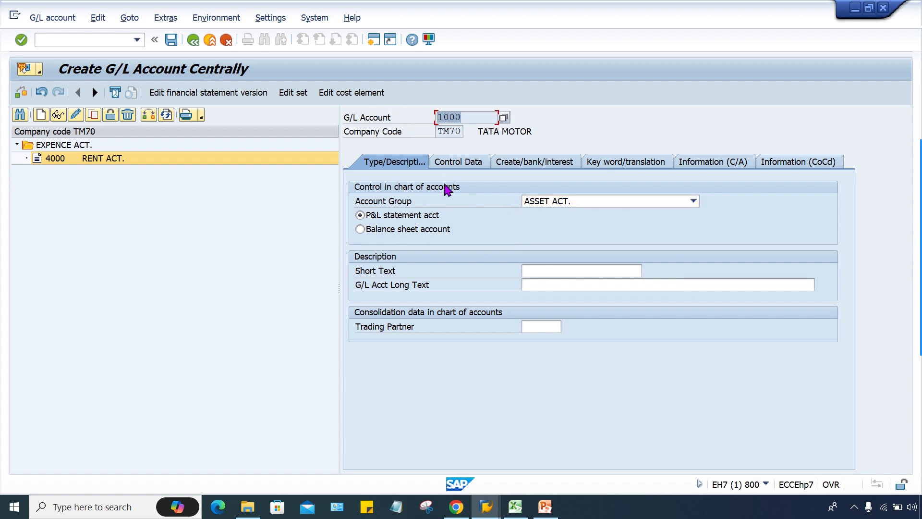
left_click(467, 115)
left_click_drag(467, 116, 402, 116)
left_click(541, 201)
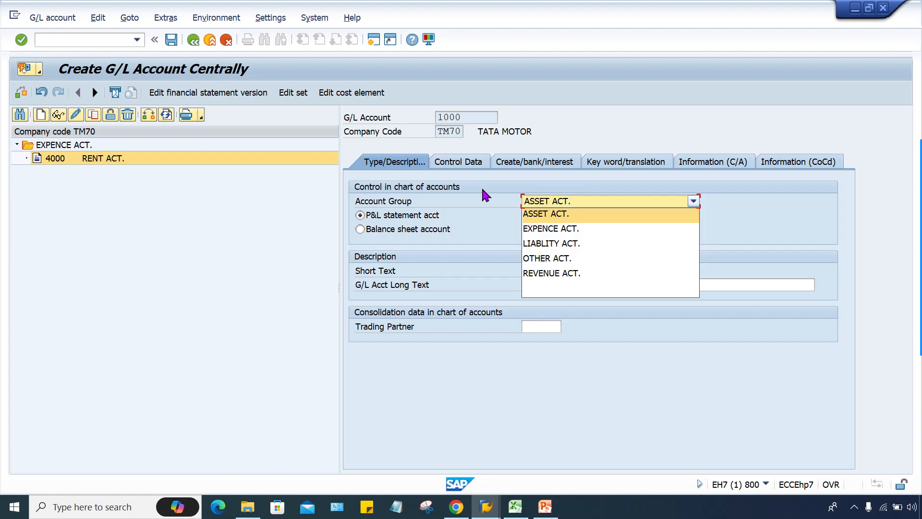
left_click(552, 230)
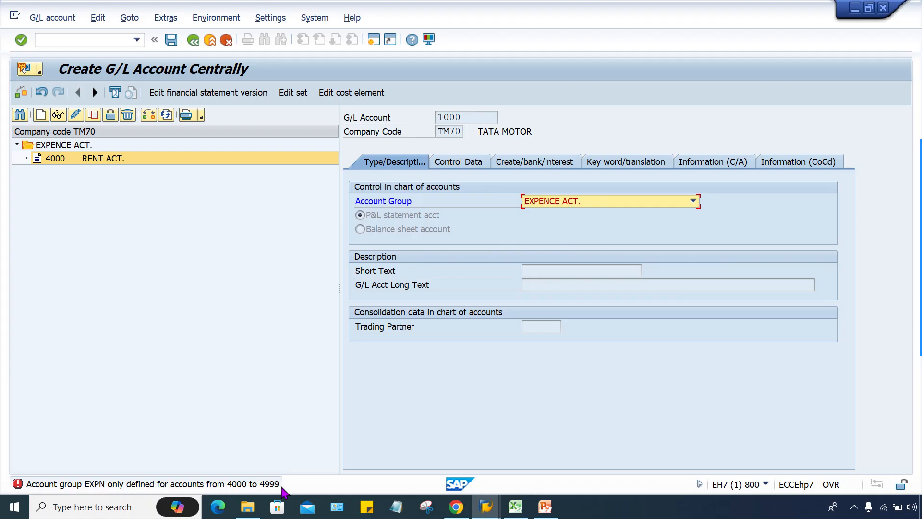
left_click(552, 204)
left_click(548, 259)
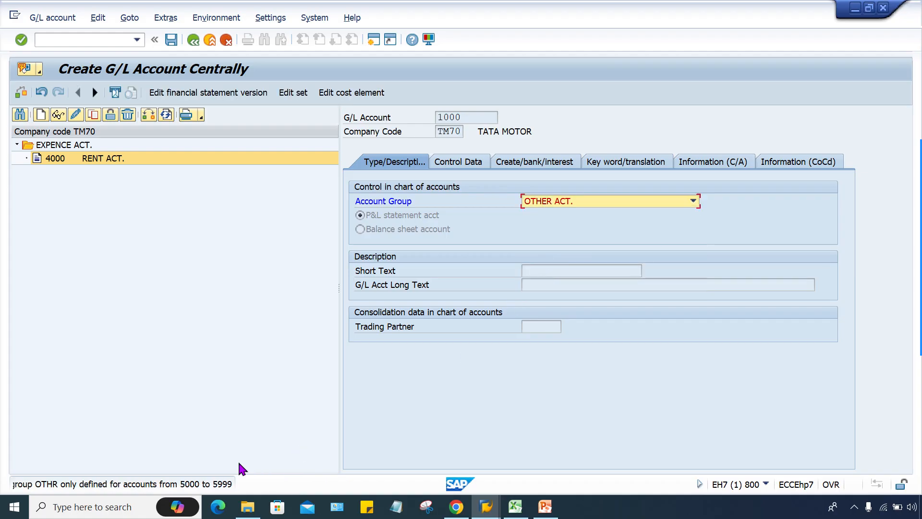
left_click(528, 202)
left_click(540, 212)
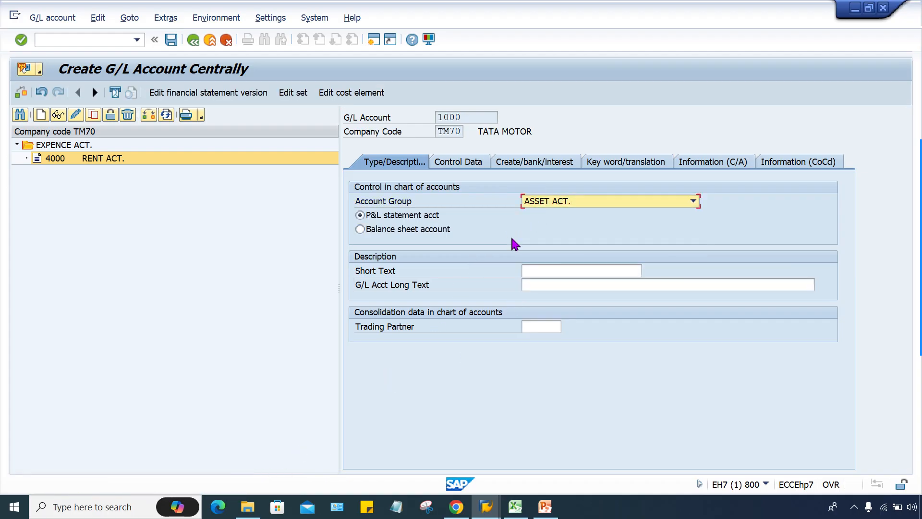
Enter HDFC BANK ACT. as account 1000's short and long text, and classify it as a balance sheet account.
left_click(542, 271)
type("HDF")
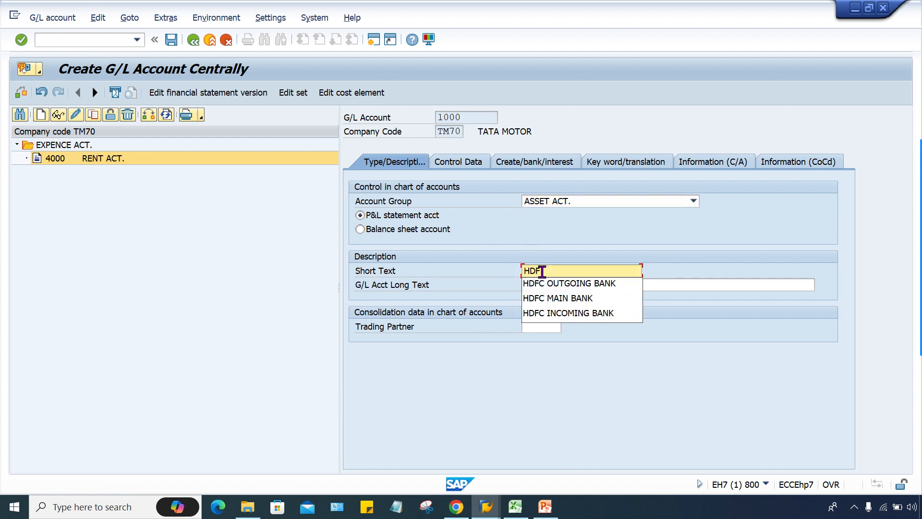
key("Down")
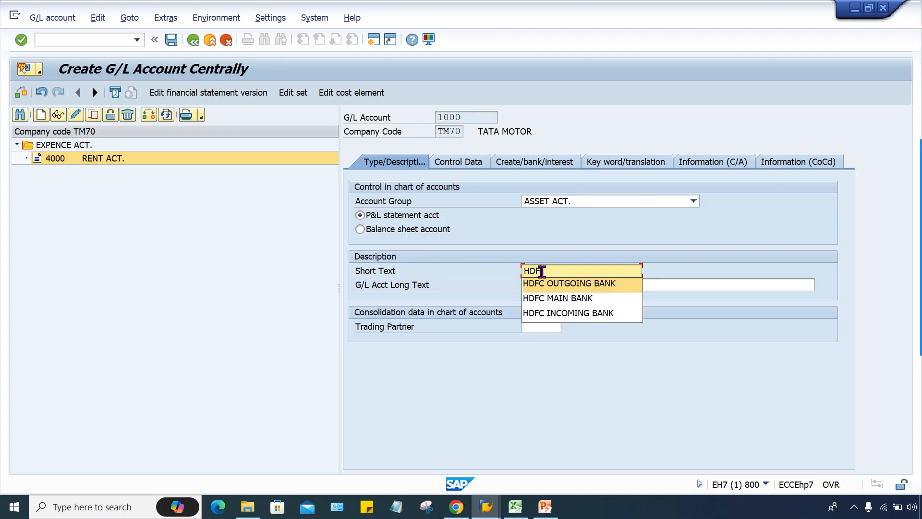
type("FC")
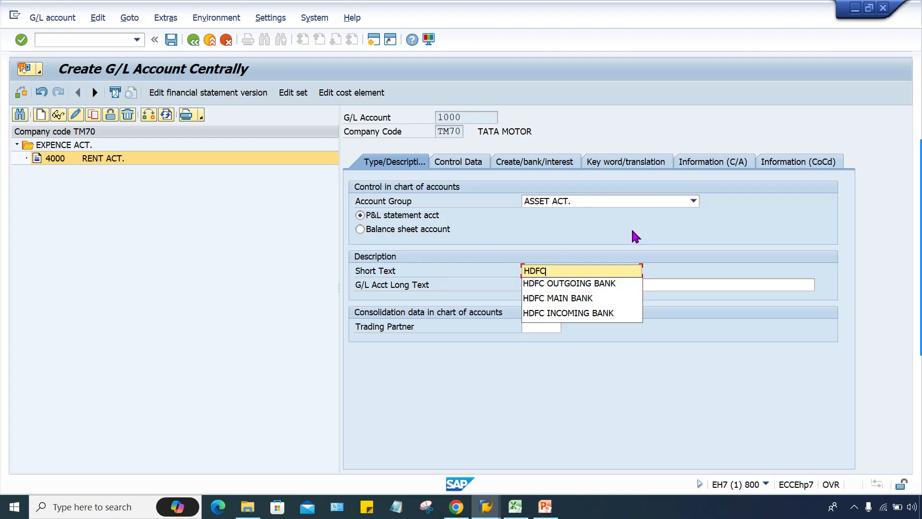
type(" BANK ACT.")
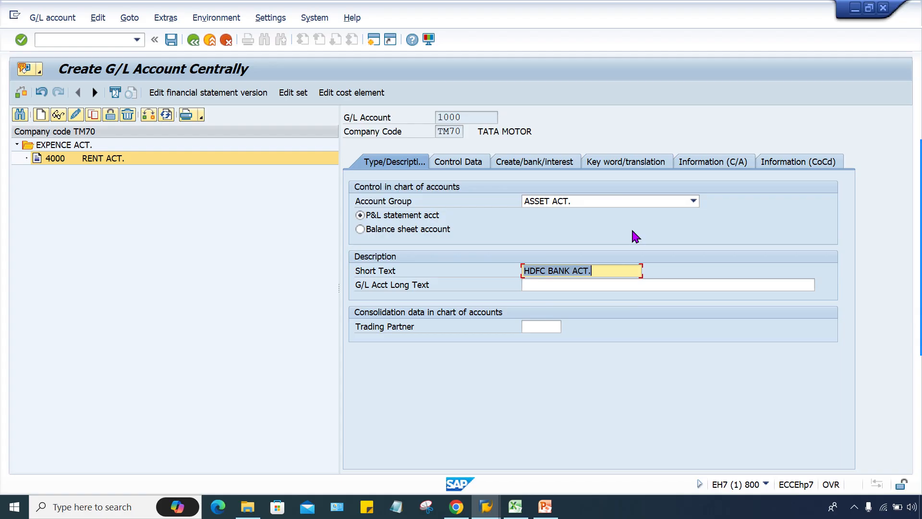
key("Tab")
type("`")
key("BackSpace")
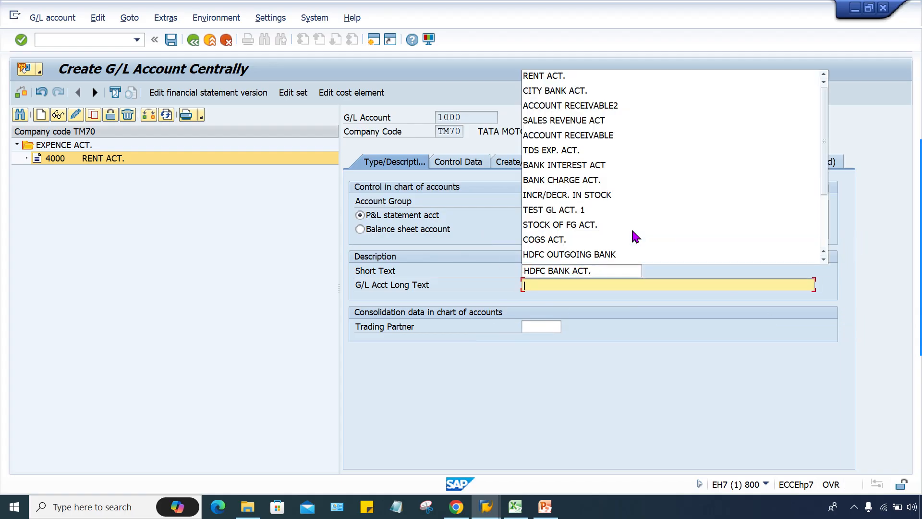
type("HDFC BANK ACT.")
left_click(632, 352)
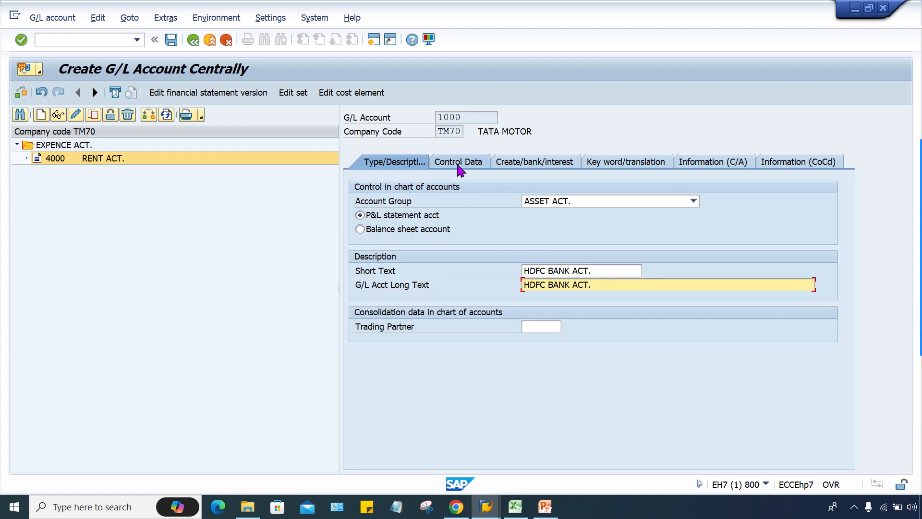
left_click(384, 232)
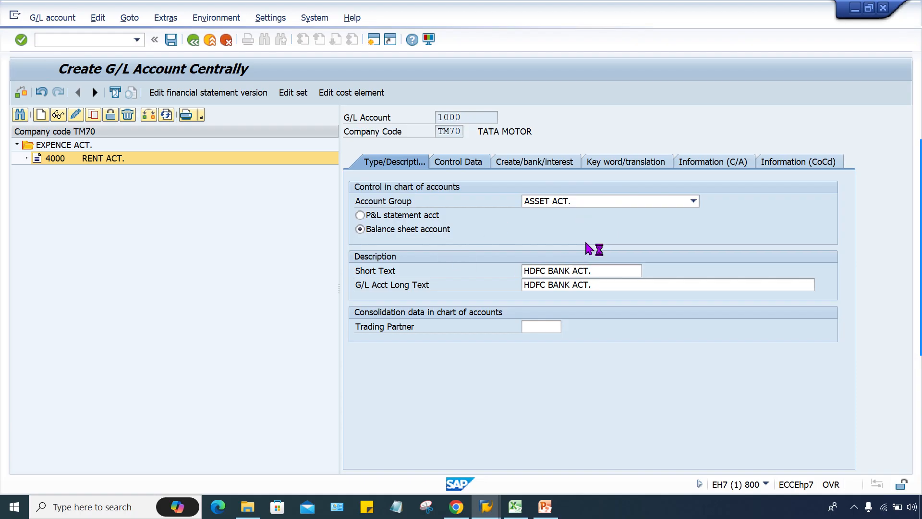
In account 1000's control data, enable only balances in local currency and line item display, and set the sort key to 001.
left_click(461, 164)
left_click(383, 216)
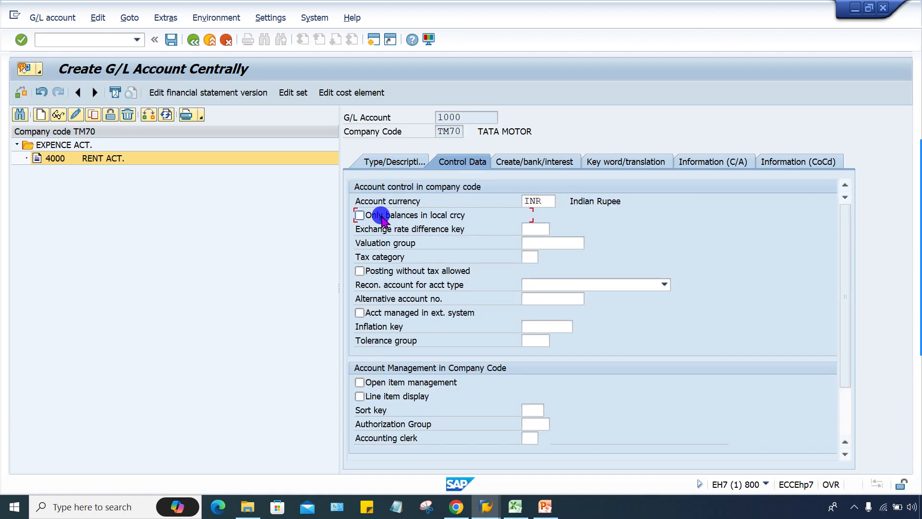
left_click(401, 397)
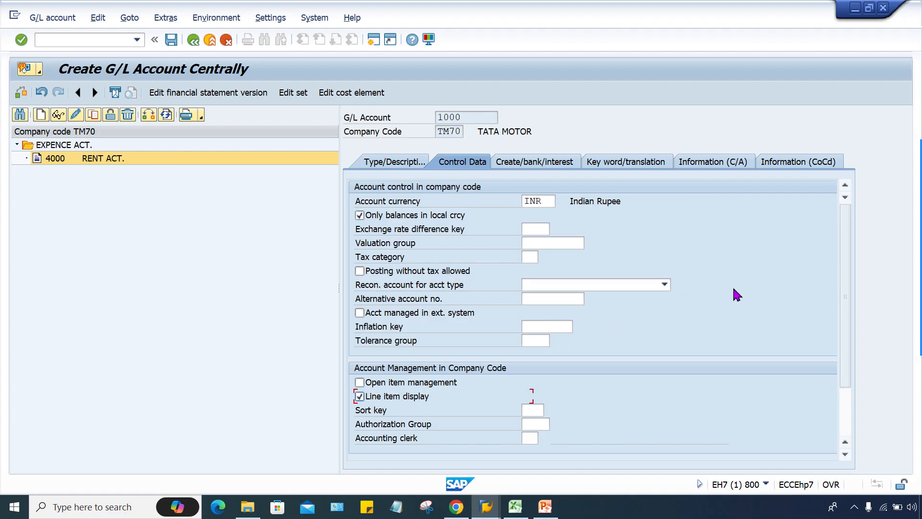
left_click(906, 203)
left_click(805, 273)
left_click(538, 409)
type("000")
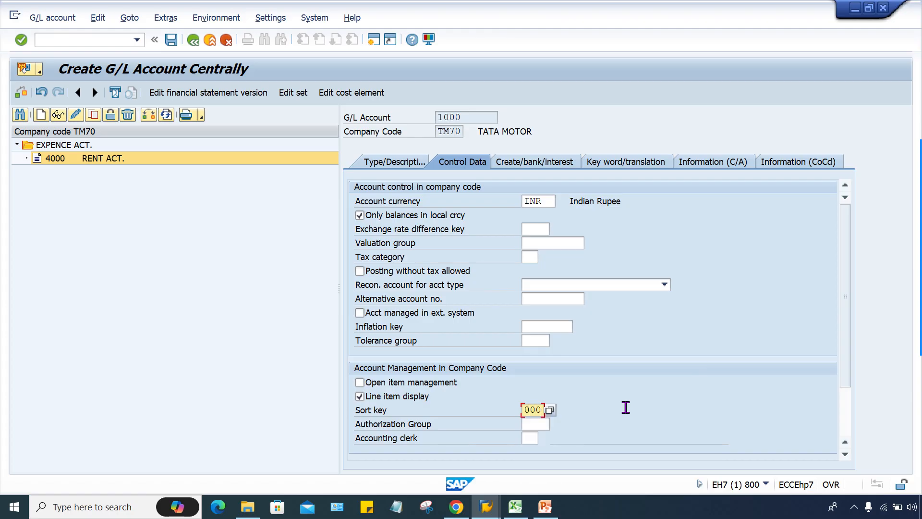
key("BackSpace")
type("1")
Assign field status group G001 to account 1000 and save the account.
left_click(533, 157)
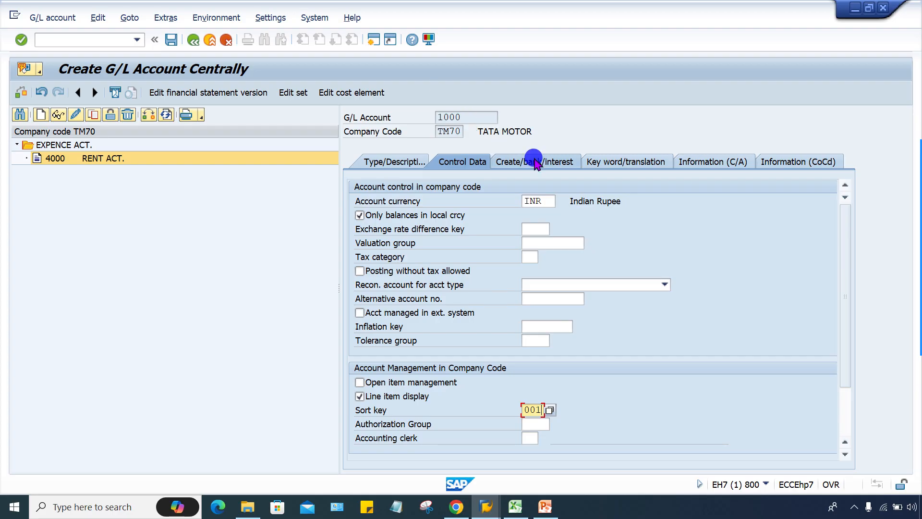
left_click(526, 198)
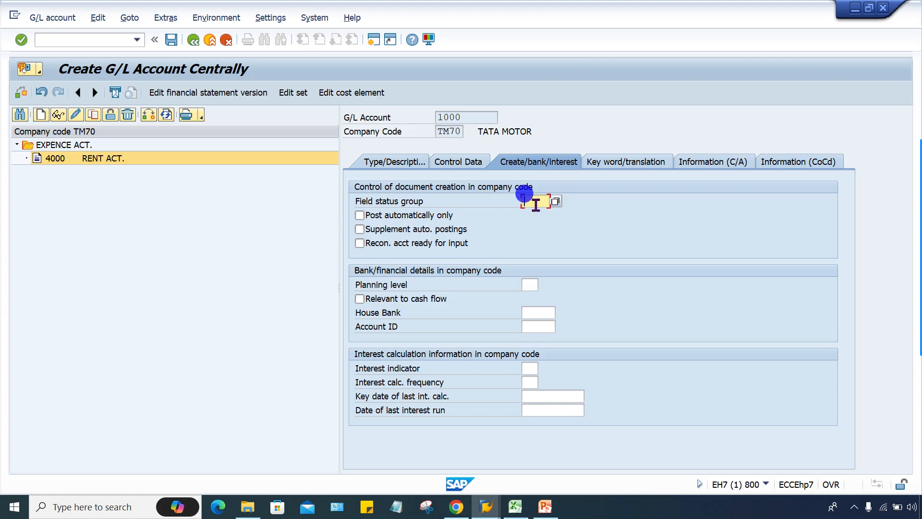
left_click(532, 213)
key("ctrl+s")
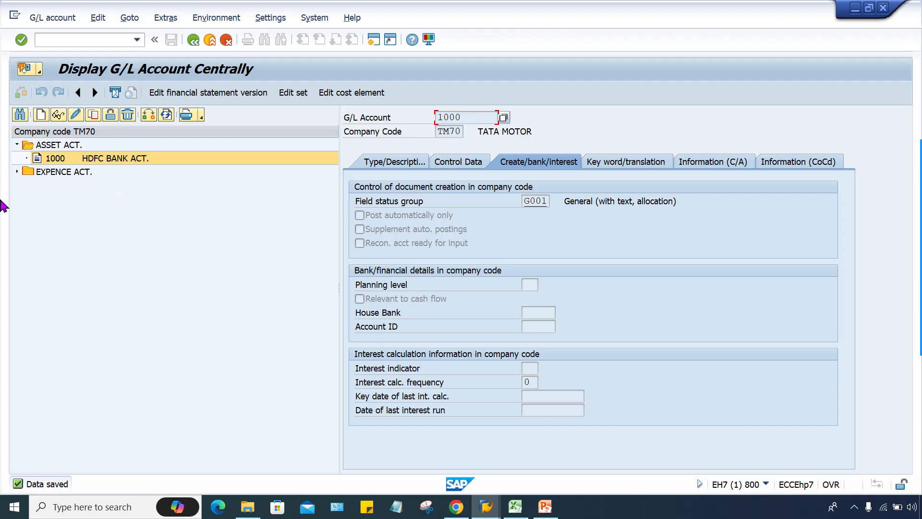
Review the EXPENCE ACT. group and account 1000's description, control data and field status group settings.
left_click(17, 172)
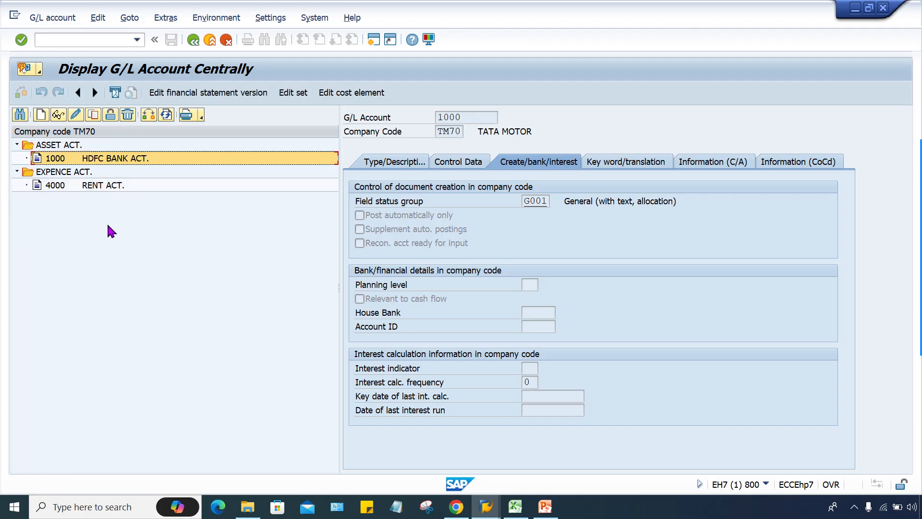
left_click(71, 184)
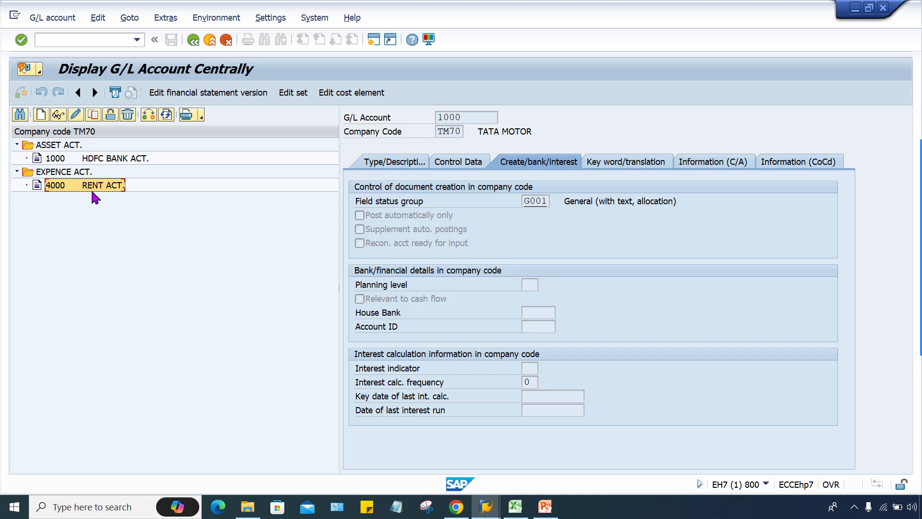
left_click(387, 162)
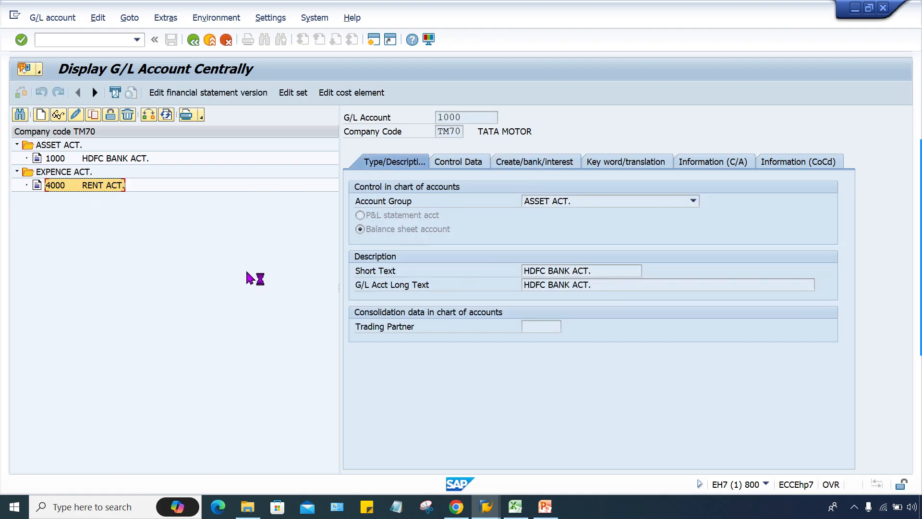
left_click(600, 270)
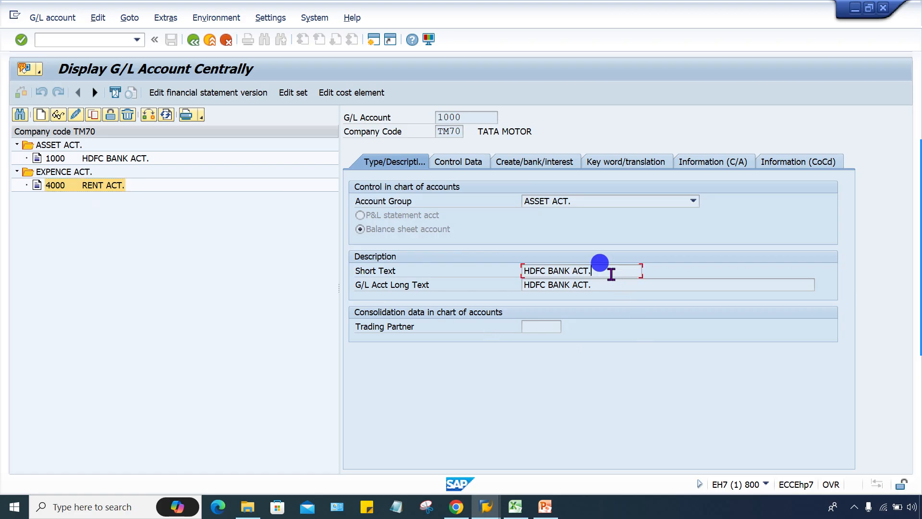
left_click(603, 284)
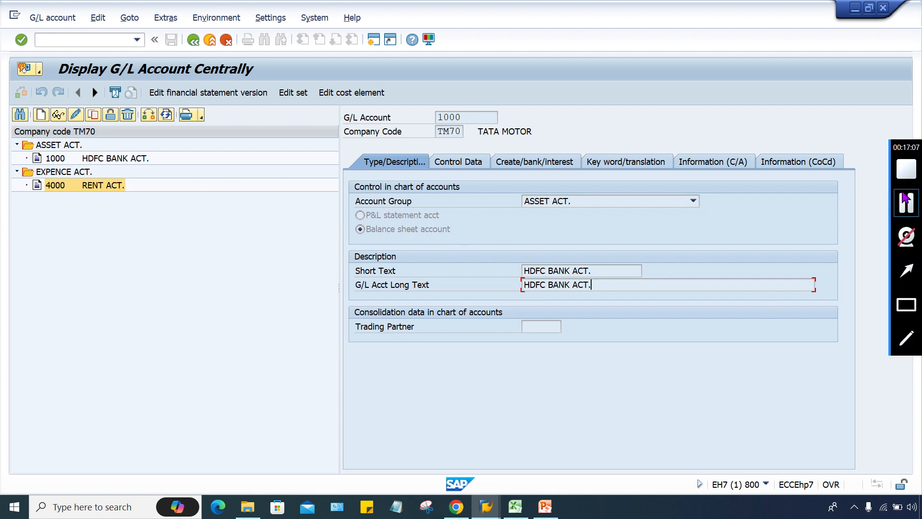
left_click(904, 199)
left_click(756, 320)
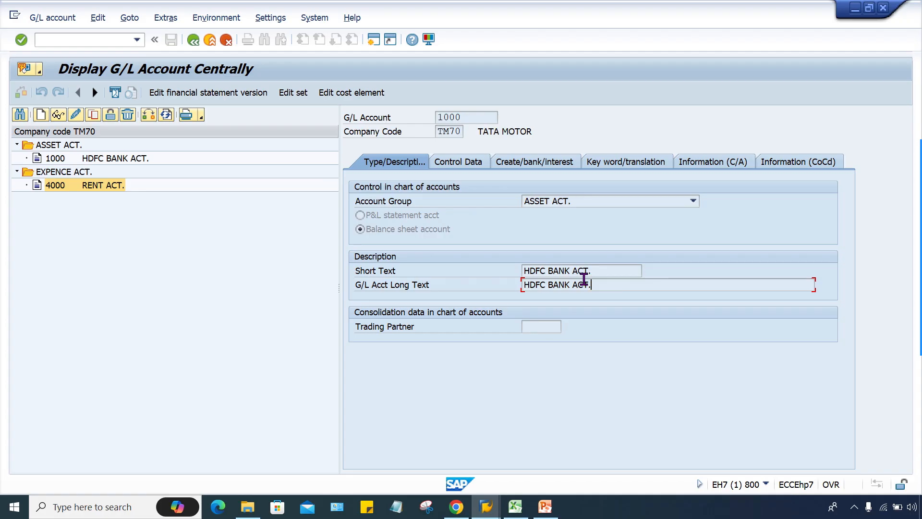
left_click(587, 270)
left_click(443, 159)
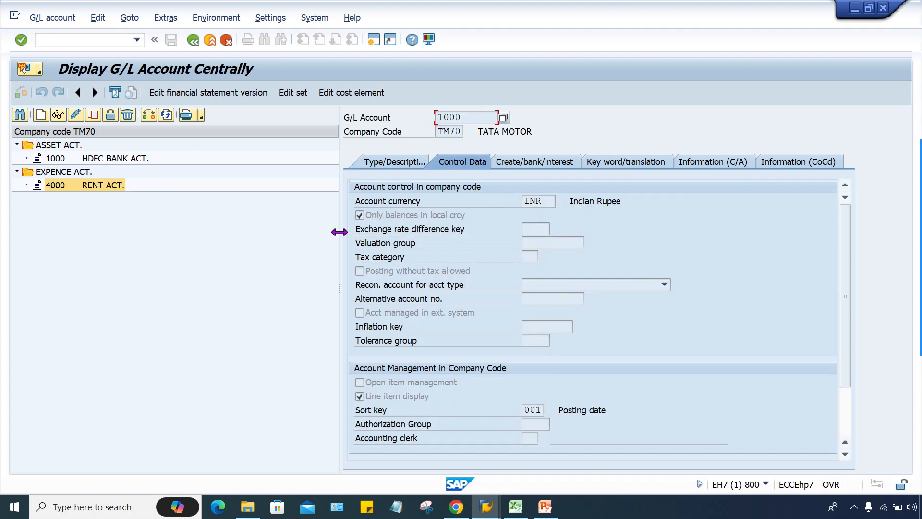
left_click(530, 163)
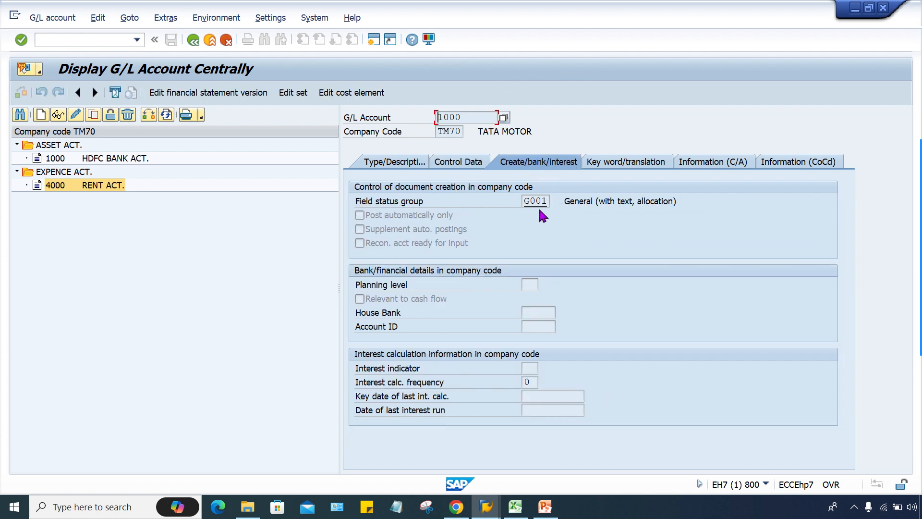
left_click(401, 165)
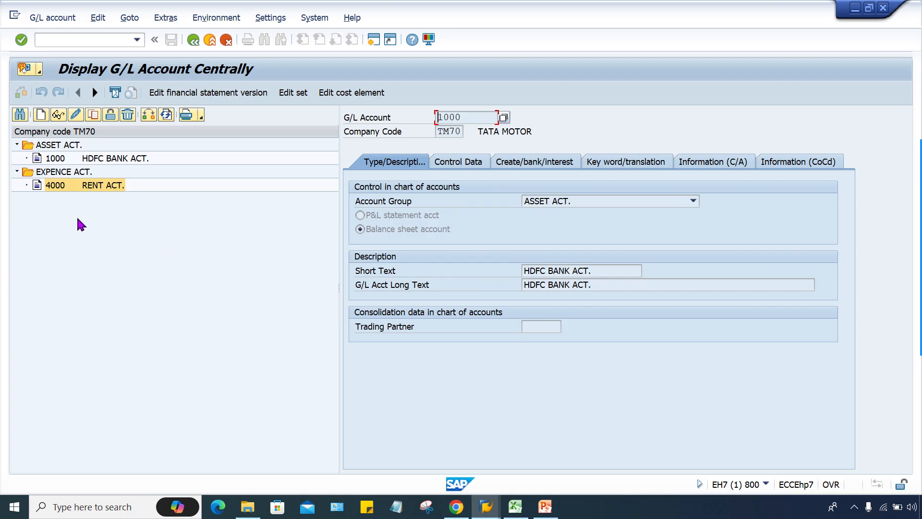
Copy the HDFC BANK ACT. account 1000 to a new G/L account 1001 in company code TM70.
left_click(100, 159)
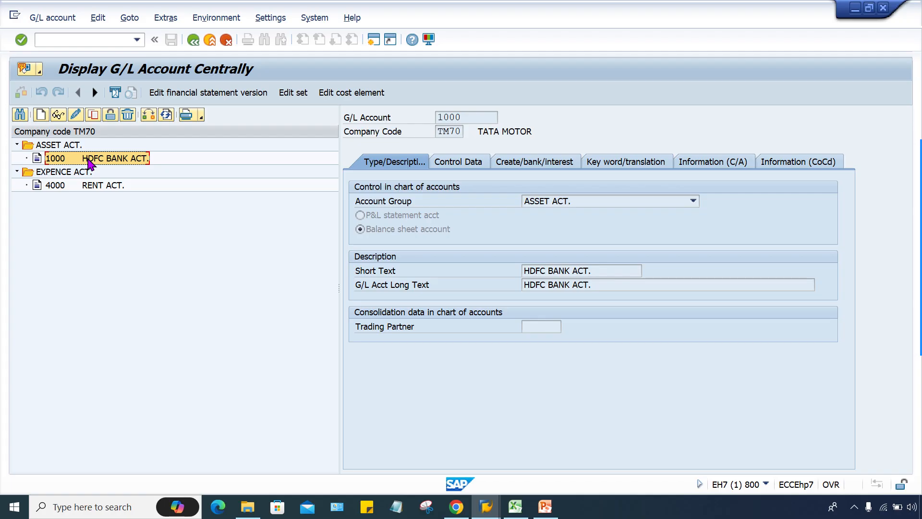
left_click(92, 117)
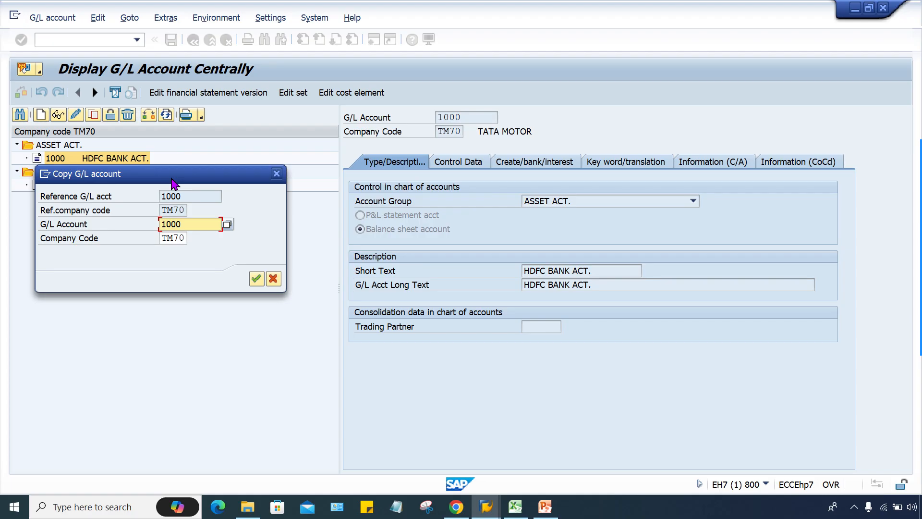
left_click(191, 196)
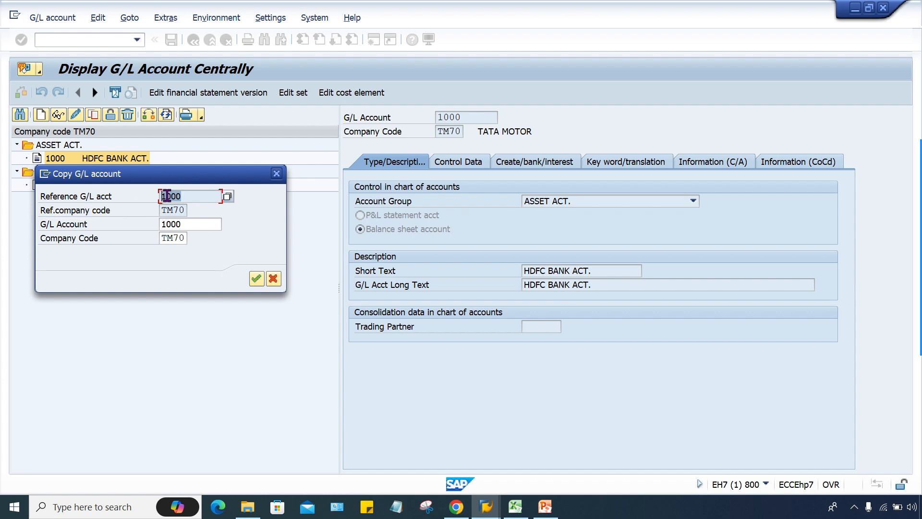
left_click_drag(166, 196, 185, 196)
left_click(188, 195)
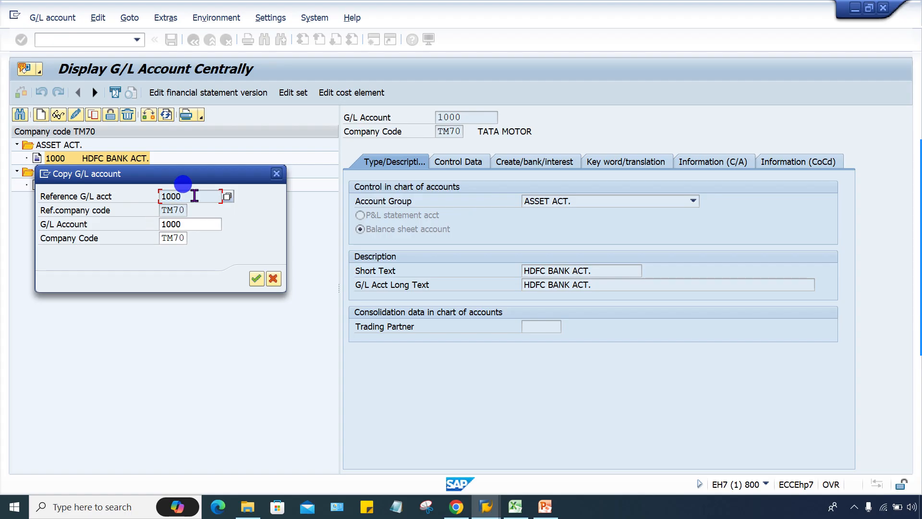
left_click(194, 224)
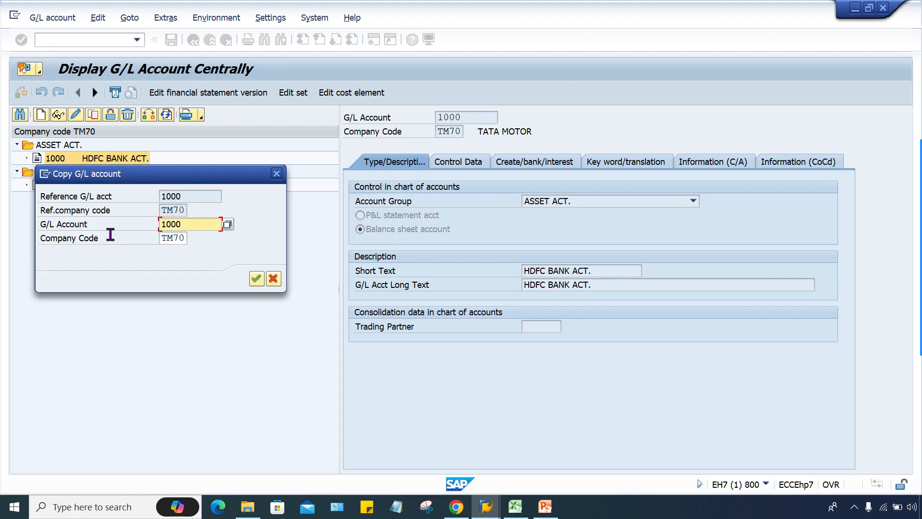
left_click_drag(208, 176, 249, 229)
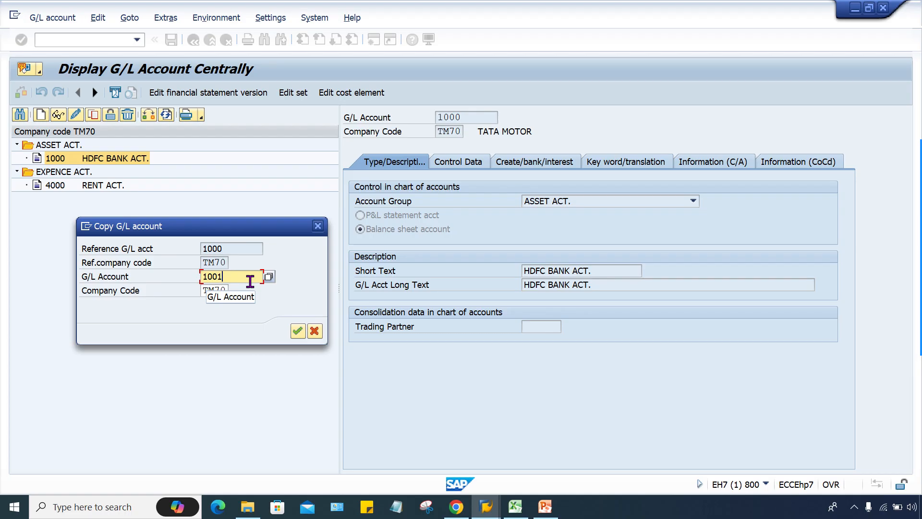
left_click(297, 331)
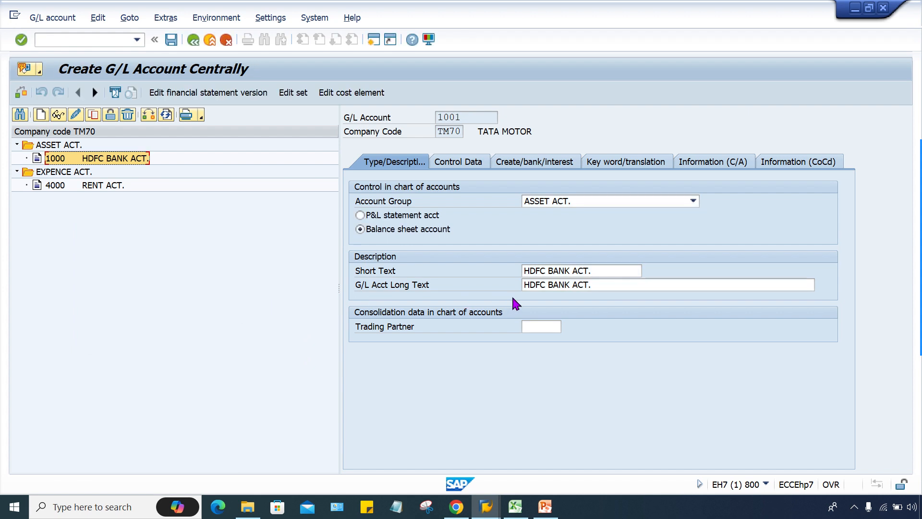
Change the short and long text of account 1001 to ICICI BANK ACT. and save it.
left_click(524, 271)
type("ICICI BANK ACT.")
key("Return")
key("Tab")
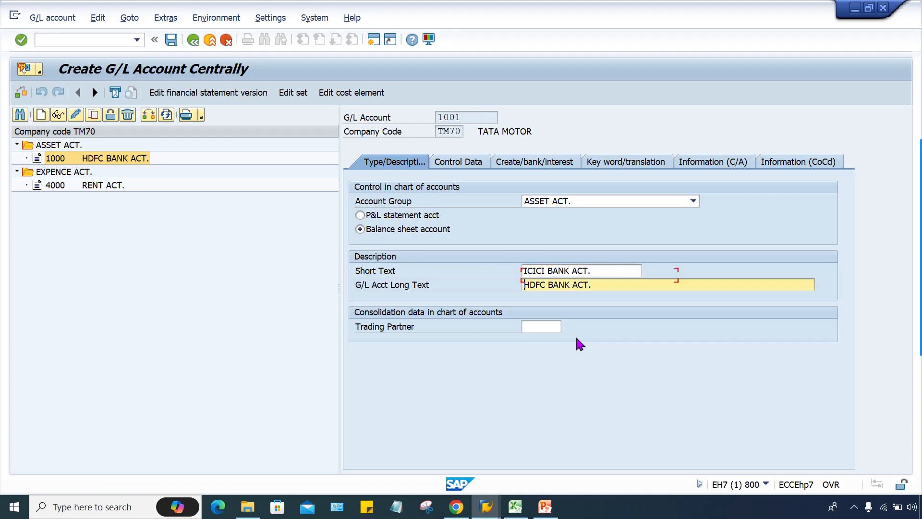
key("shift+End")
type("ICICI BANK ACT.")
key("ctrl+s")
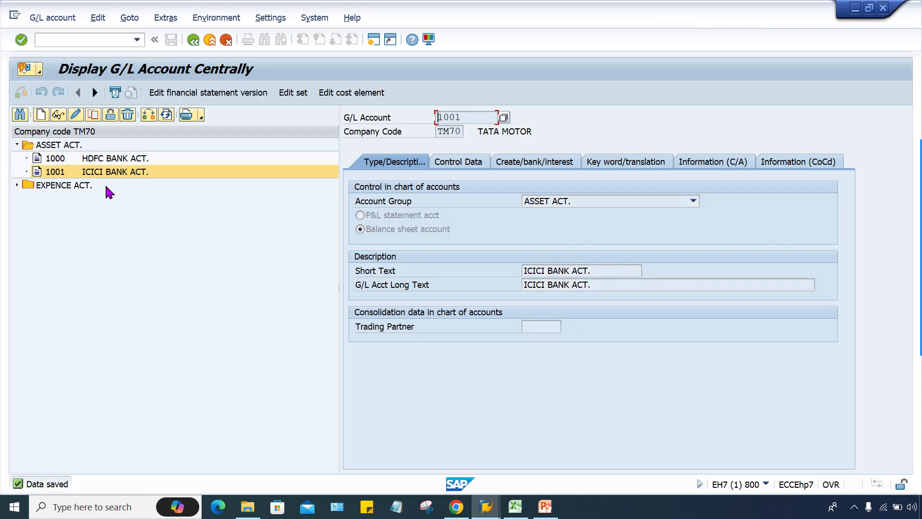
Copy the RENT ACT. account 4000 in the EXPENCE ACT. group to a new G/L account 4001.
left_click(122, 173)
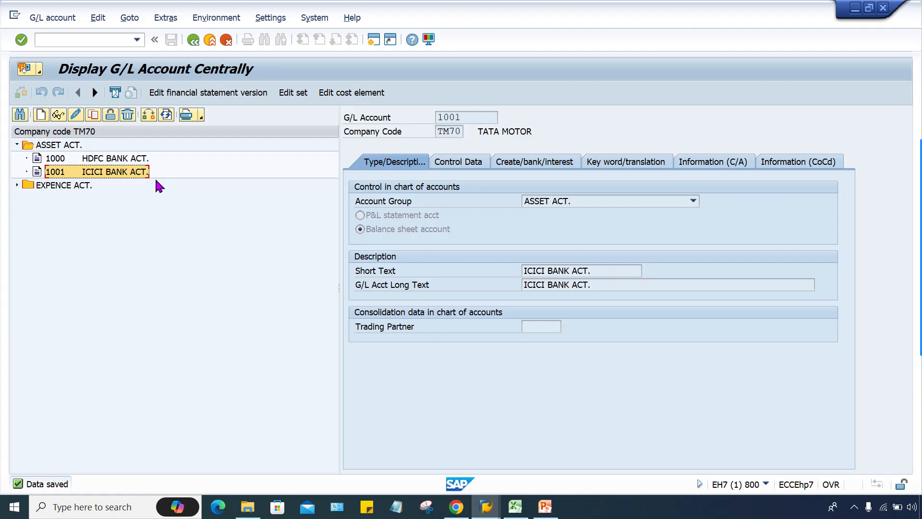
left_click(17, 185)
left_click(91, 199)
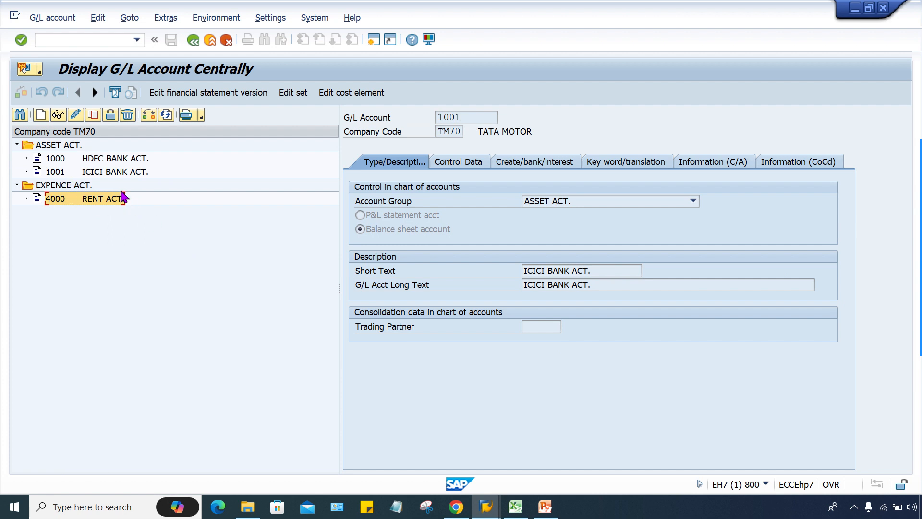
left_click(126, 172)
left_click(102, 198)
left_click(93, 114)
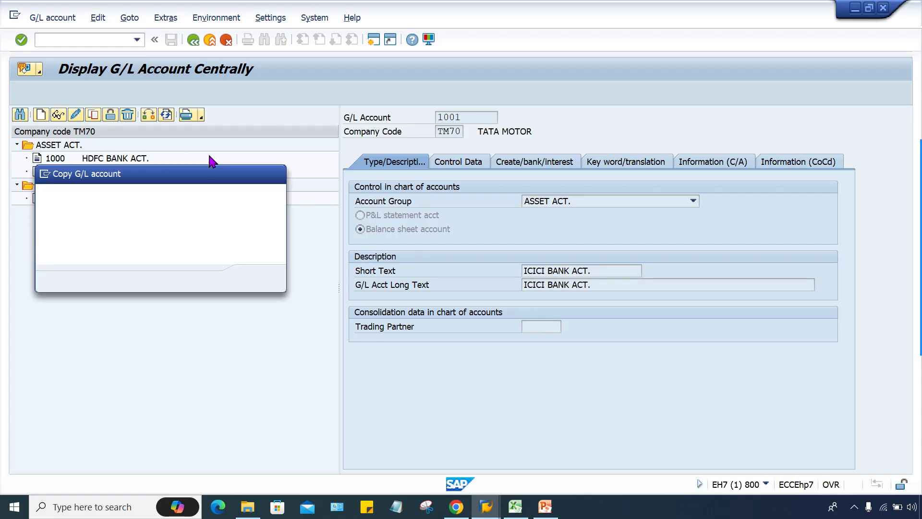
left_click(194, 224)
key("BackSpace")
type("1")
left_click(256, 278)
Set the short and long text of account 4001 to AUDIT FEE ACT. and save the account.
left_click(581, 269)
left_click_drag(581, 268, 269, 253)
key("BackSpace")
type("AU")
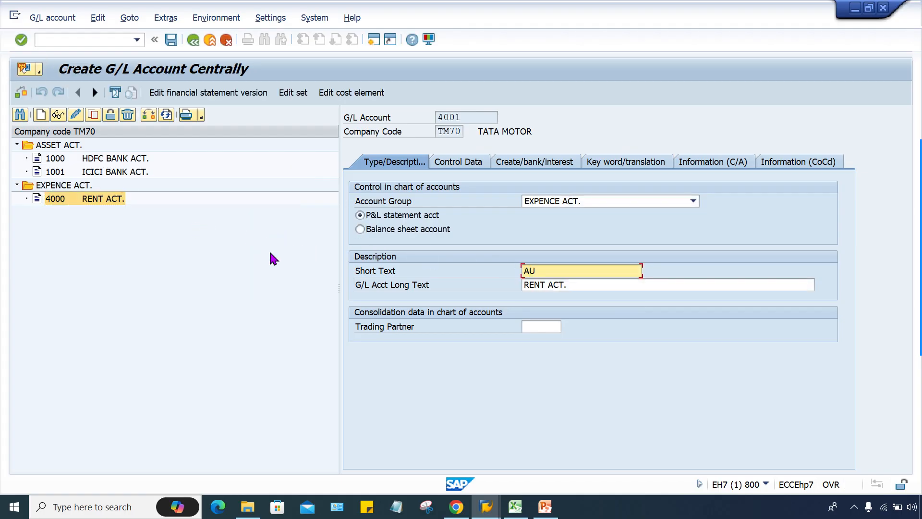
type("DIT FEE ACT.")
key("Tab")
key("shift+End")
key("ctrl+v")
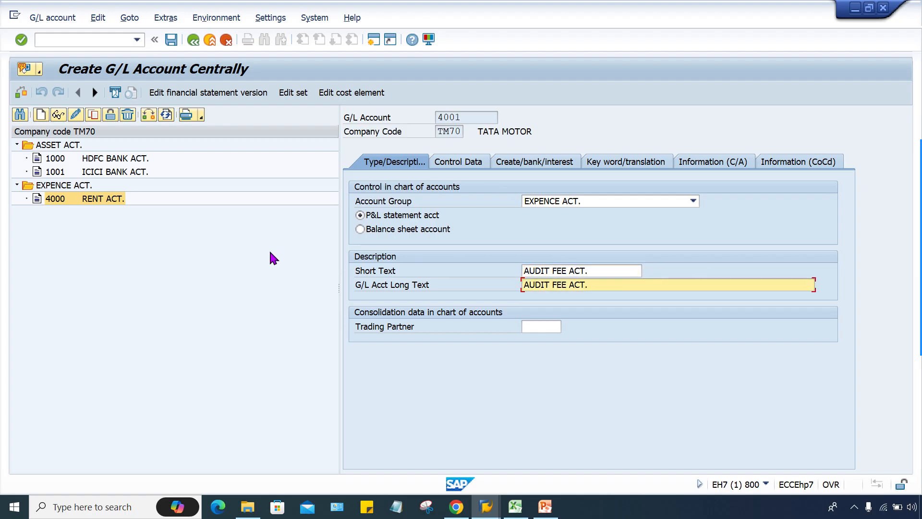
left_click(584, 270)
left_click(594, 285)
key("Return")
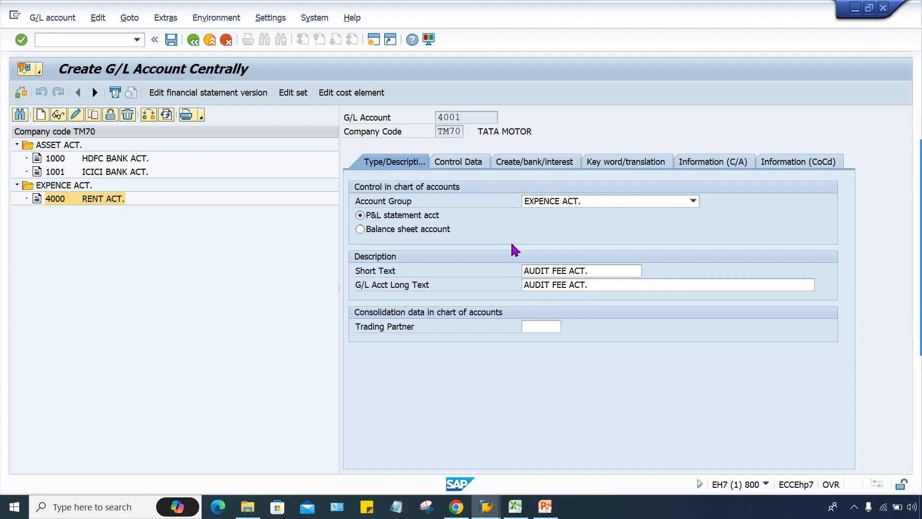
key("ctrl+s")
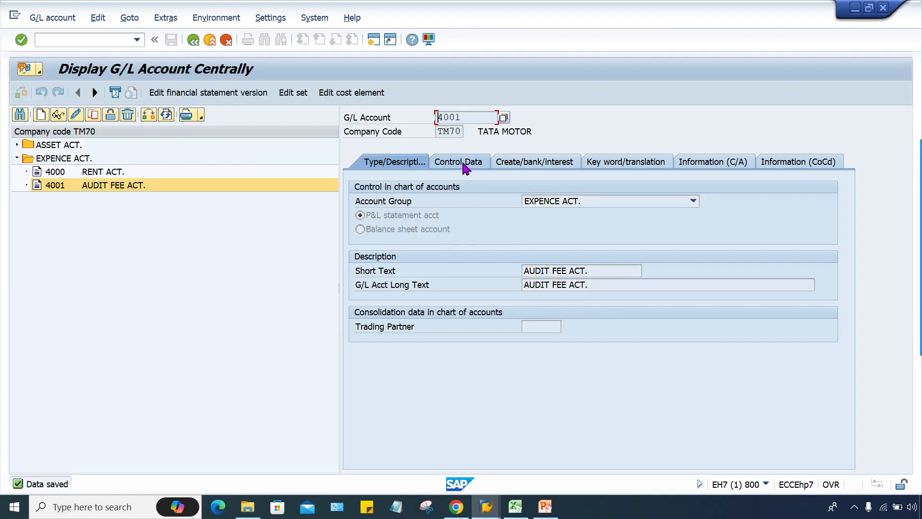
Review account 4001's control data and field status group, and the accounts listed under ASSET ACT. and EXPENCE ACT.
left_click(464, 164)
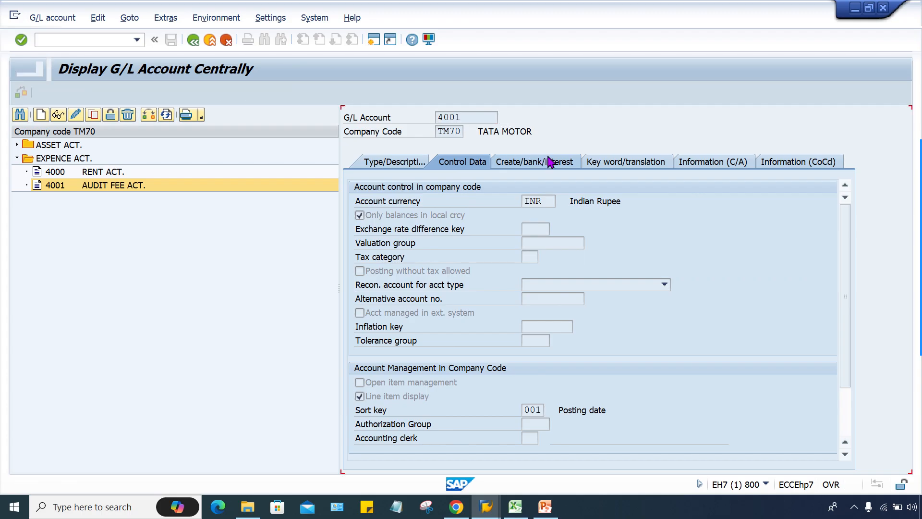
left_click(549, 161)
left_click(374, 162)
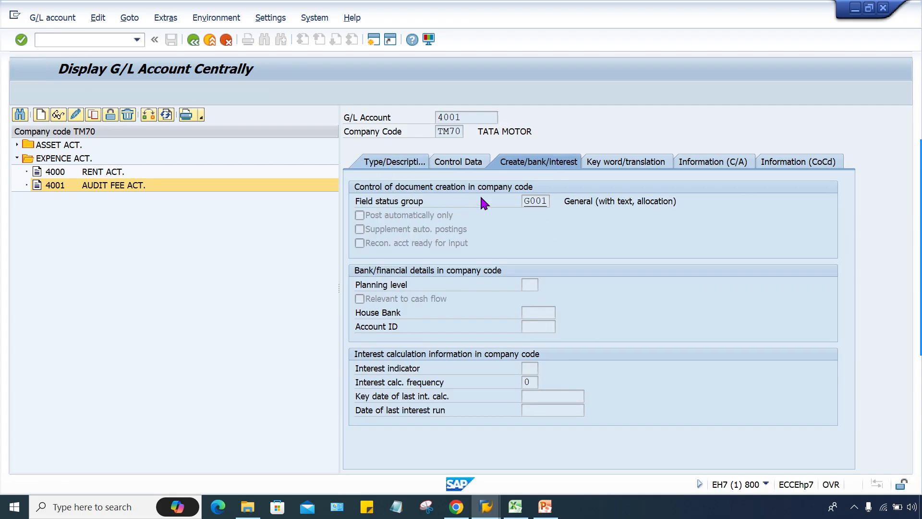
left_click(17, 145)
left_click(116, 158)
left_click(113, 174)
left_click(111, 199)
left_click(115, 214)
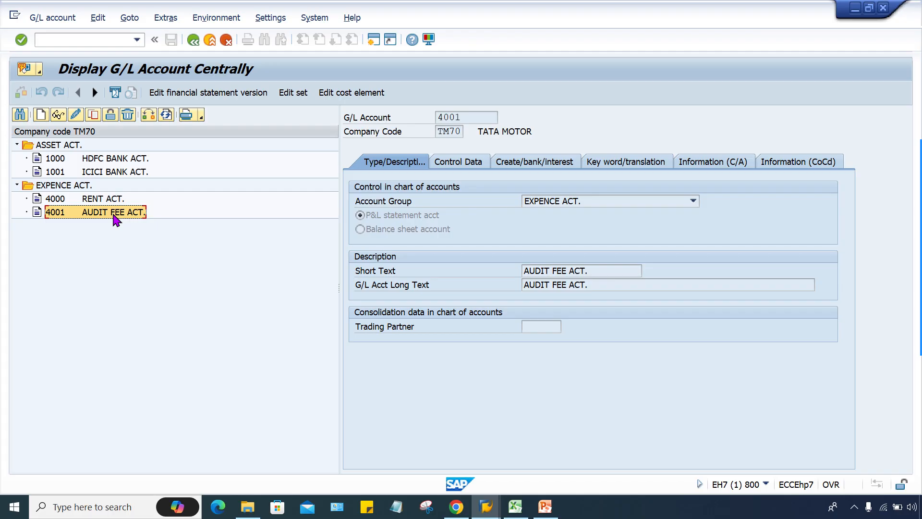
Collapse the ASSET ACT. and EXPENCE ACT. groups and search the account tree for AUDIT.
left_click(119, 158)
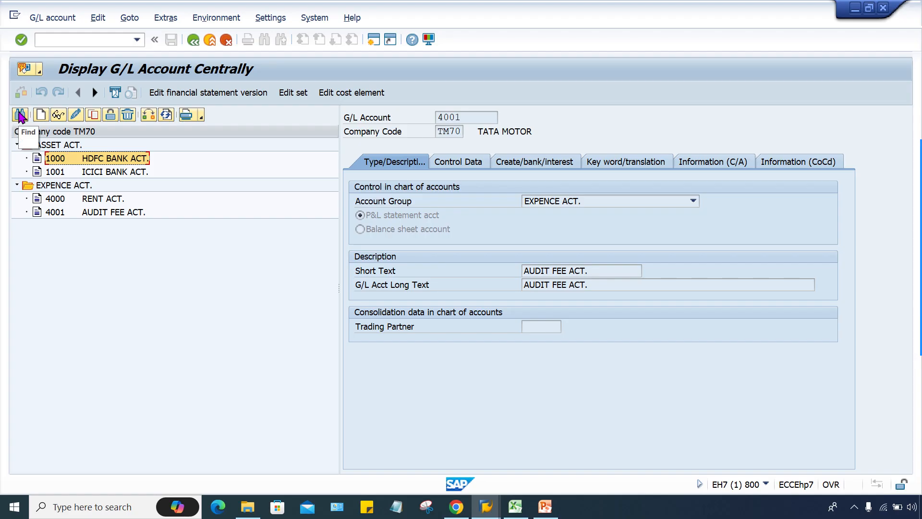
left_click(17, 145)
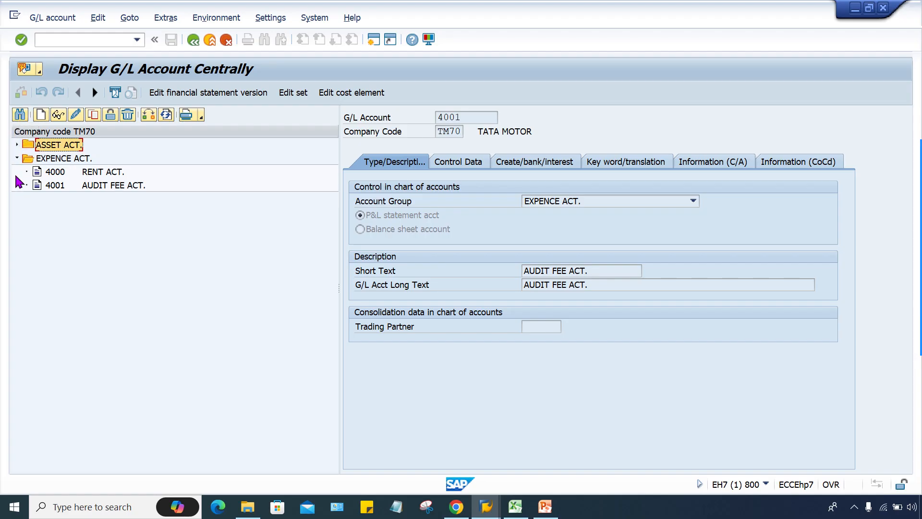
left_click(17, 158)
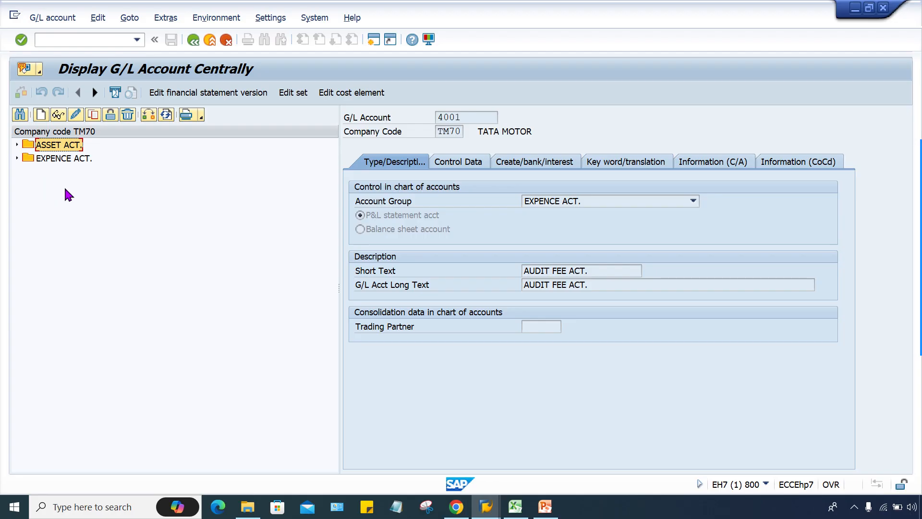
left_click(57, 158)
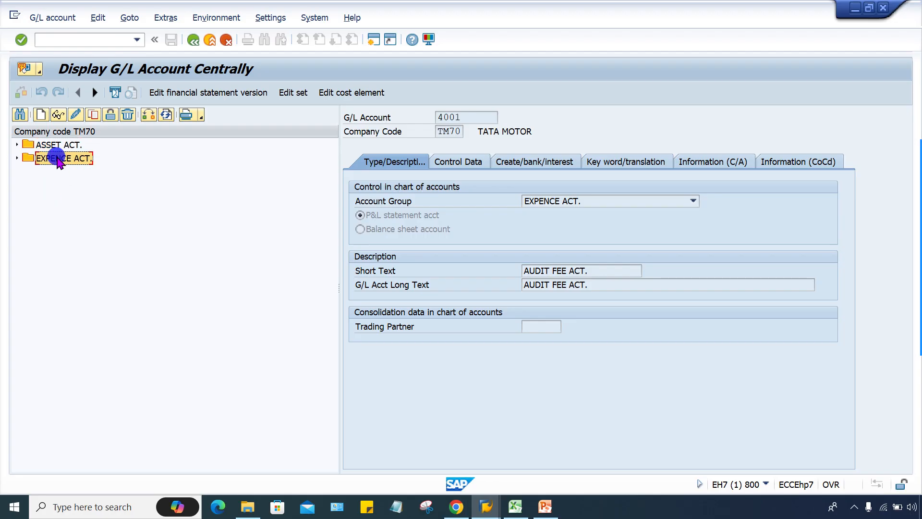
left_click(20, 114)
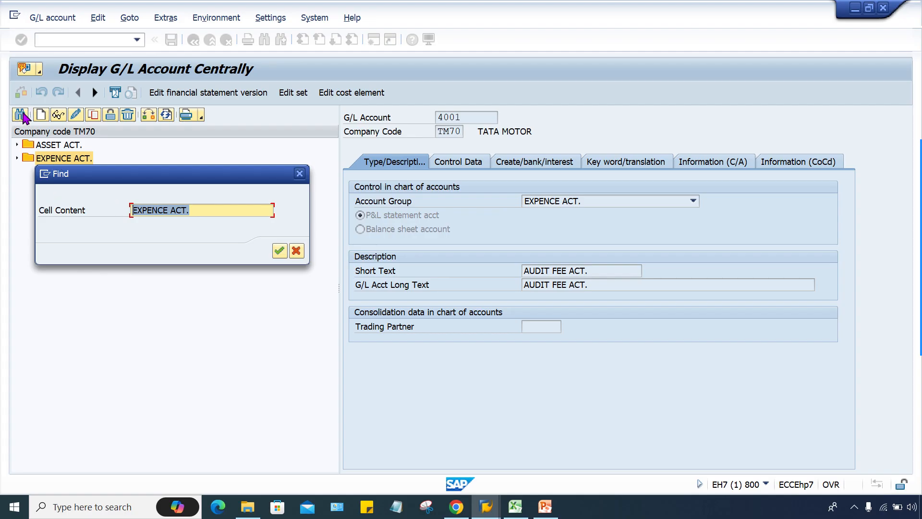
left_click(105, 174)
left_click_drag(105, 174, 414, 205)
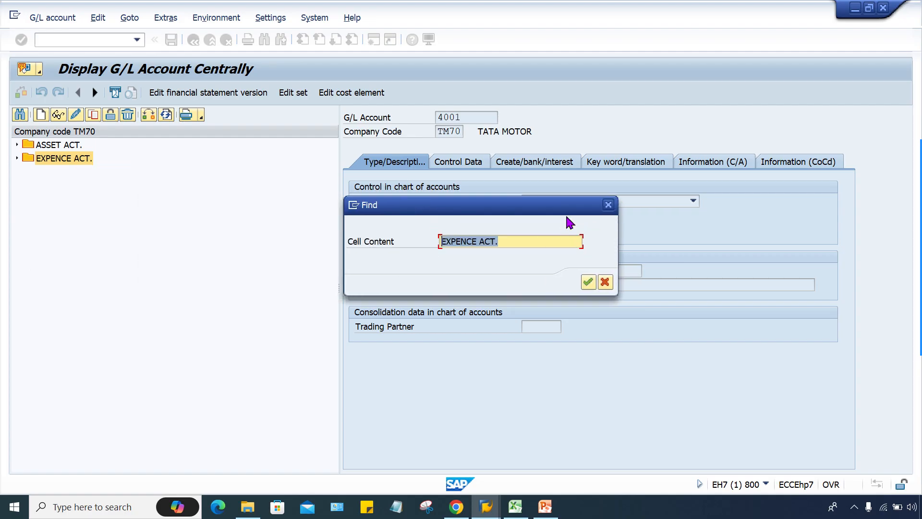
left_click(609, 205)
left_click(19, 115)
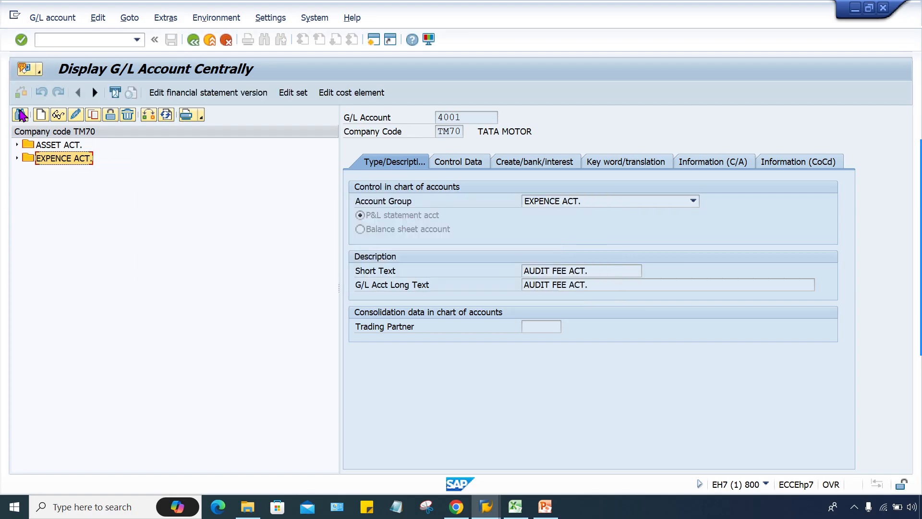
left_click_drag(163, 174, 228, 226)
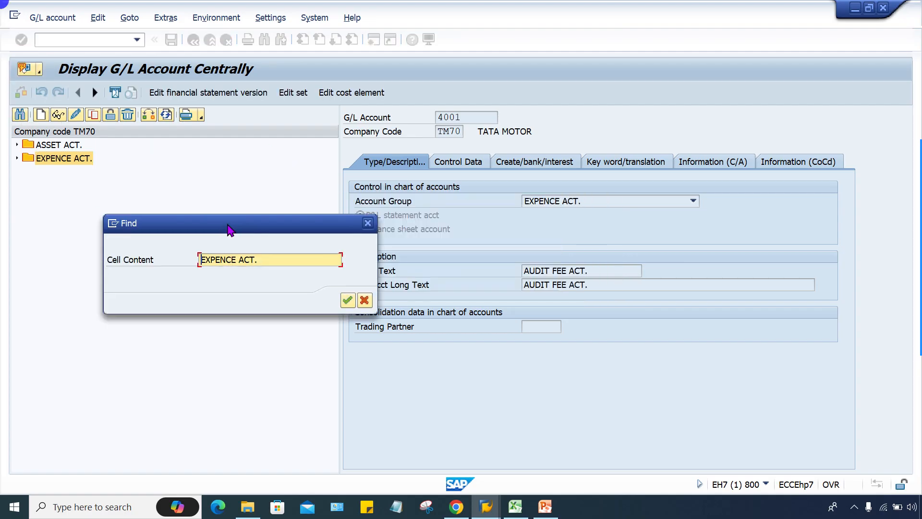
type("AUDI")
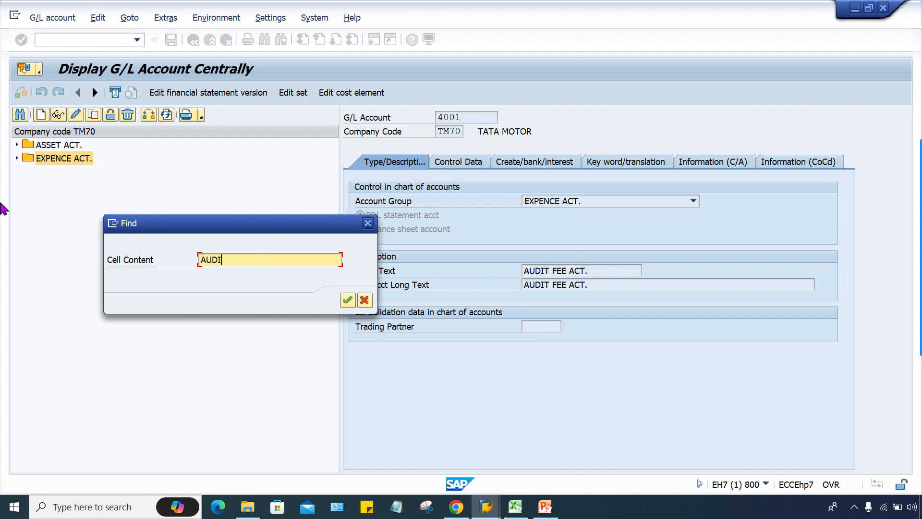
type("T")
key("Return")
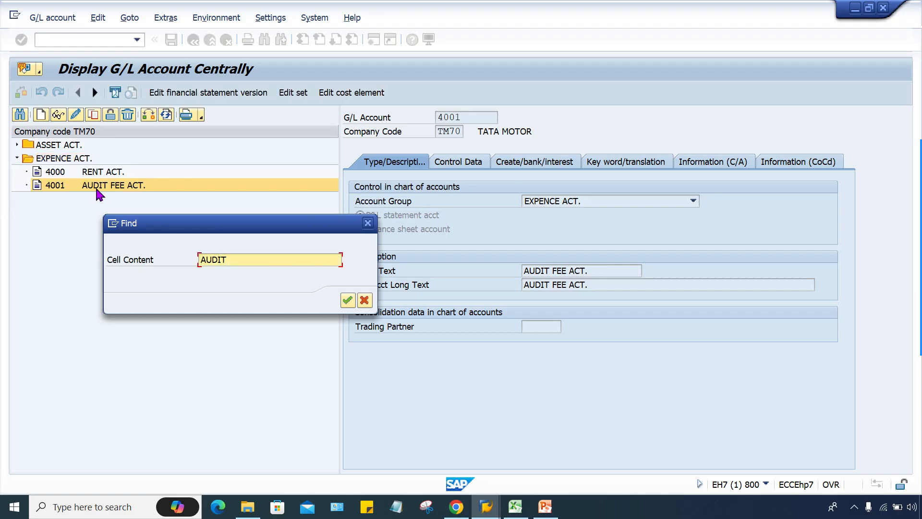
left_click(368, 222)
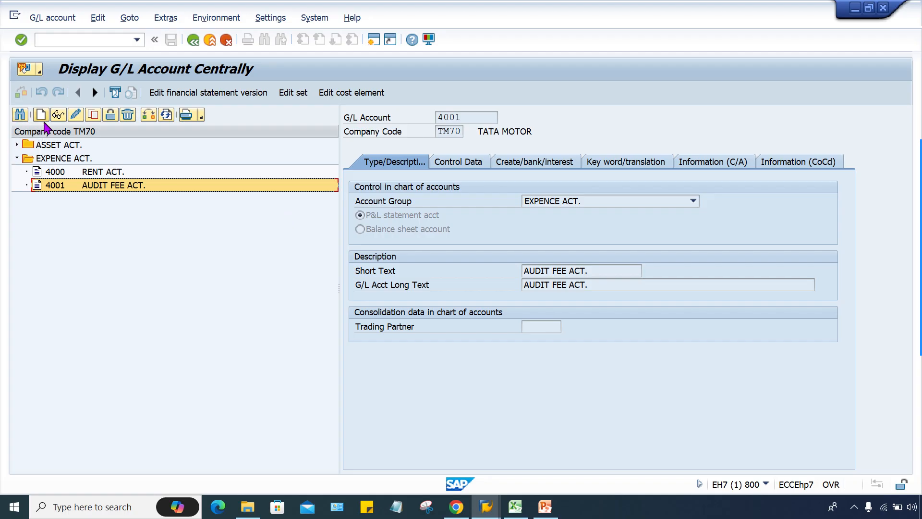
Display the details of RENT ACT. account 4000 and AUDIT FEE ACT. account 4001.
double_click(98, 185)
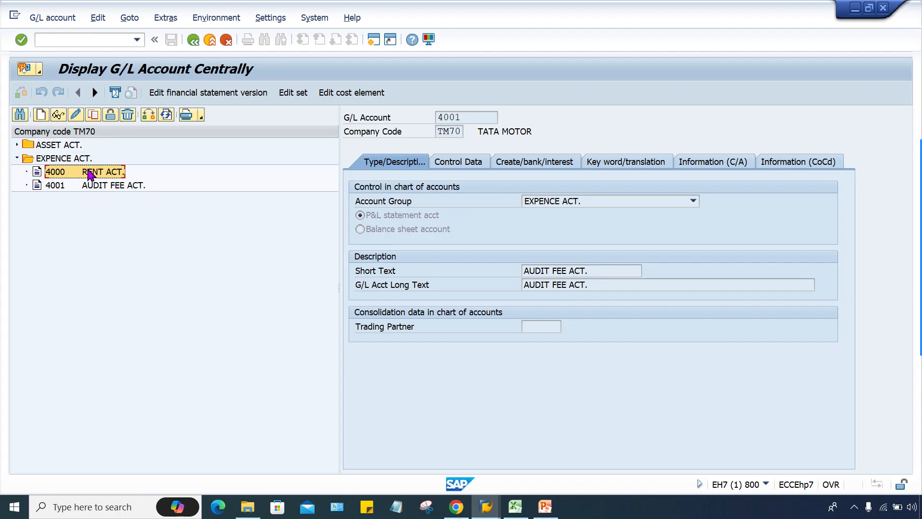
left_click(58, 115)
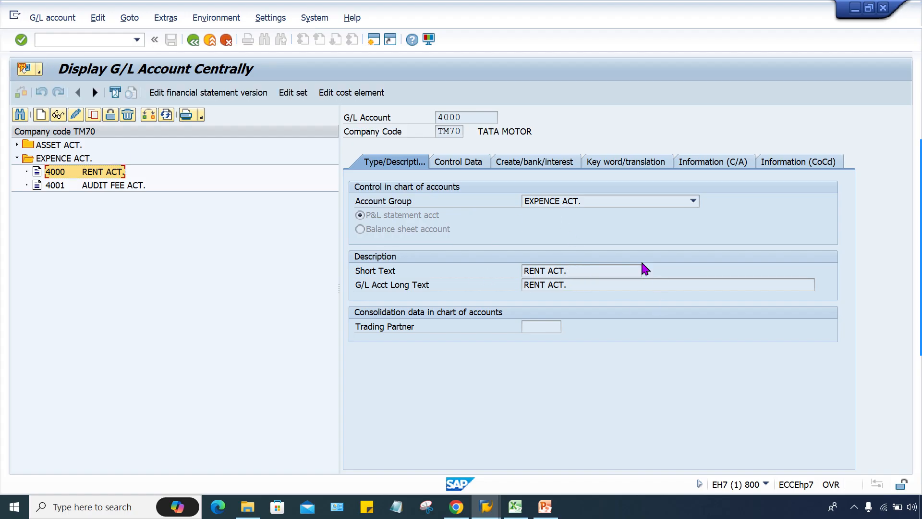
left_click(102, 187)
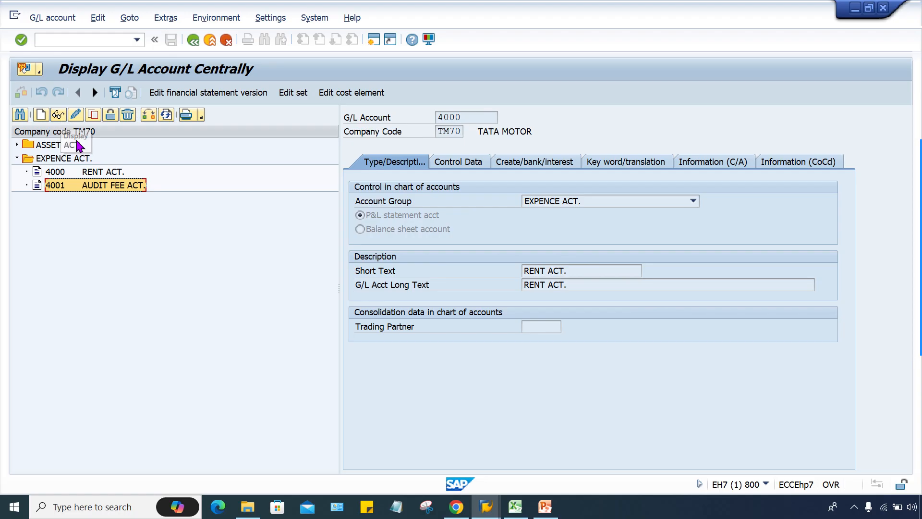
double_click(99, 187)
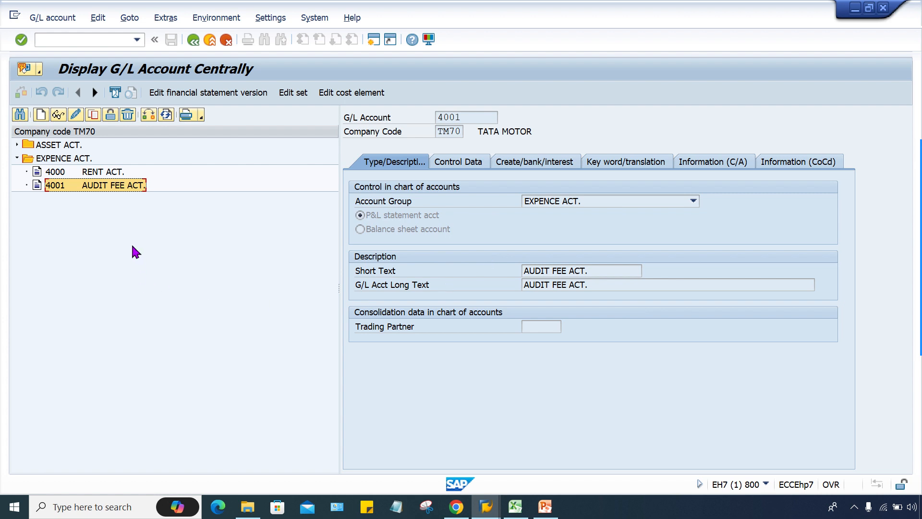
Change the short text of account 4001 to AUDIT FEE ACT. TEST and save it.
left_click(75, 118)
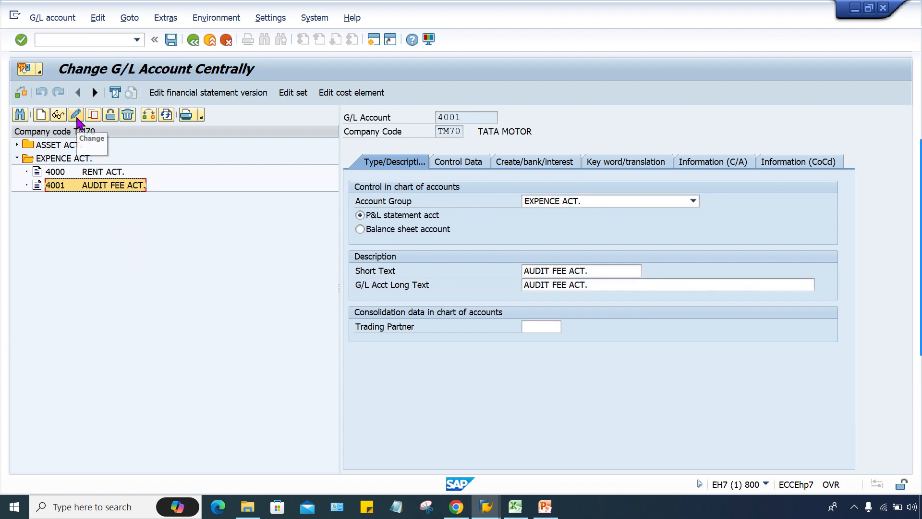
left_click(614, 269)
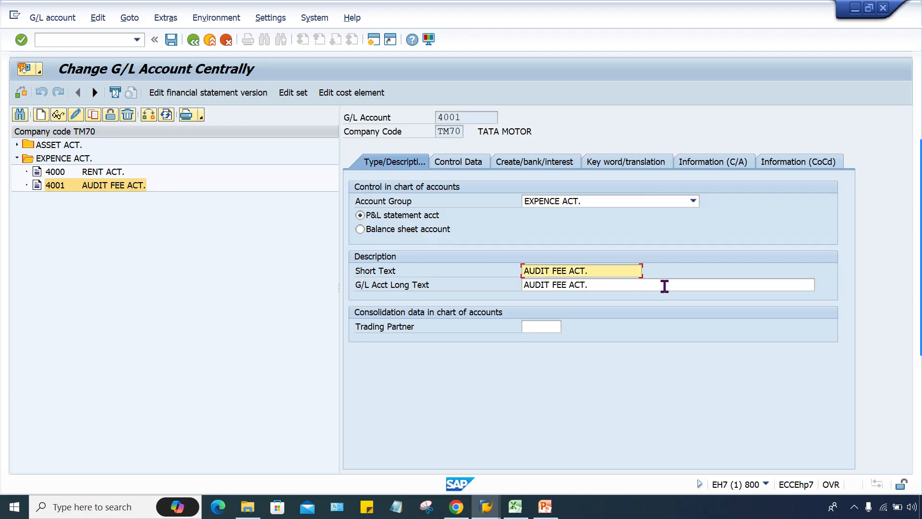
type("TEST")
key("ctrl+s")
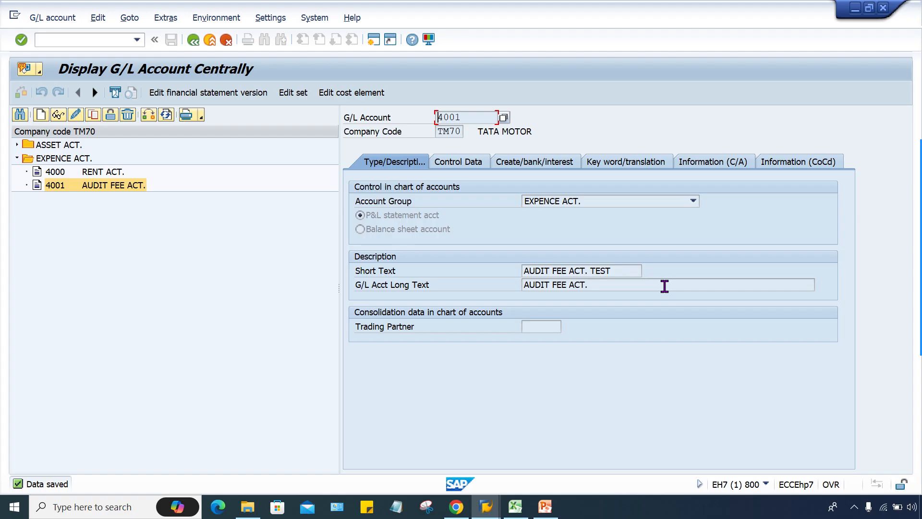
left_click(540, 162)
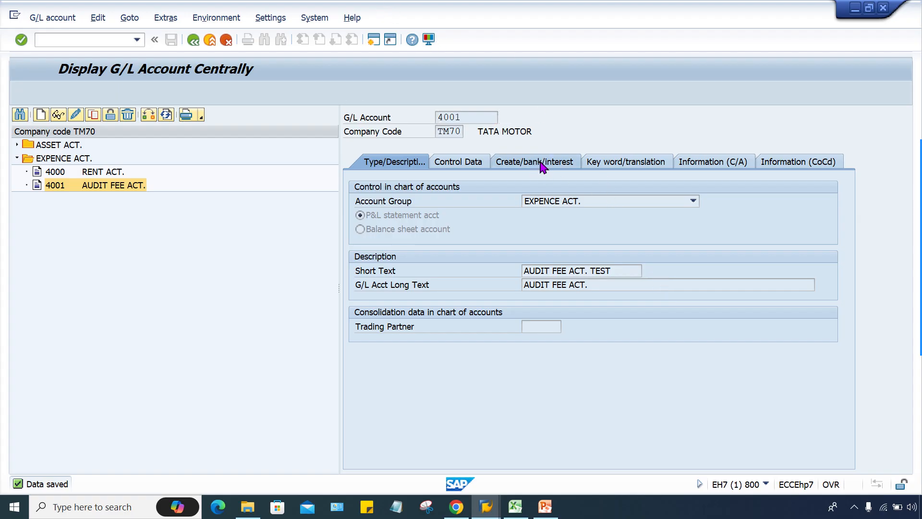
left_click(390, 166)
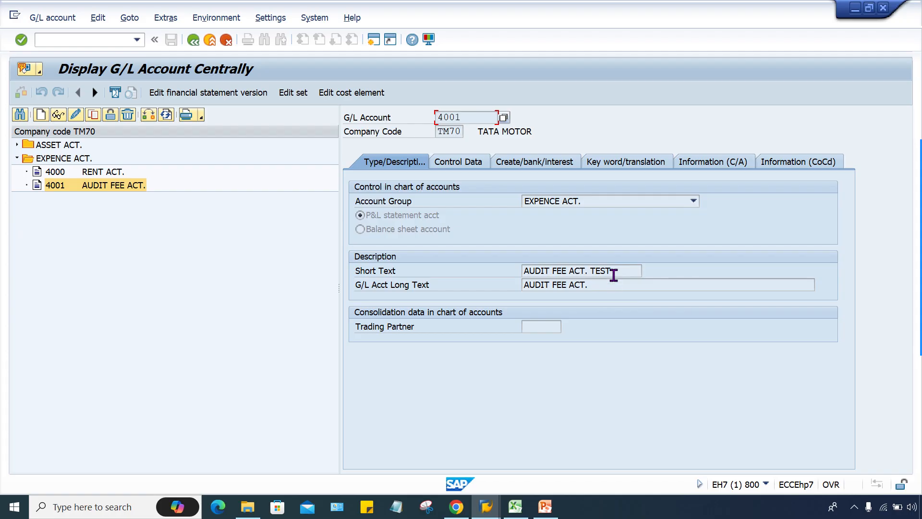
Copy account 4001's short text into its long text as AUDIT FEE ACT. TEST and save the account.
left_click(75, 115)
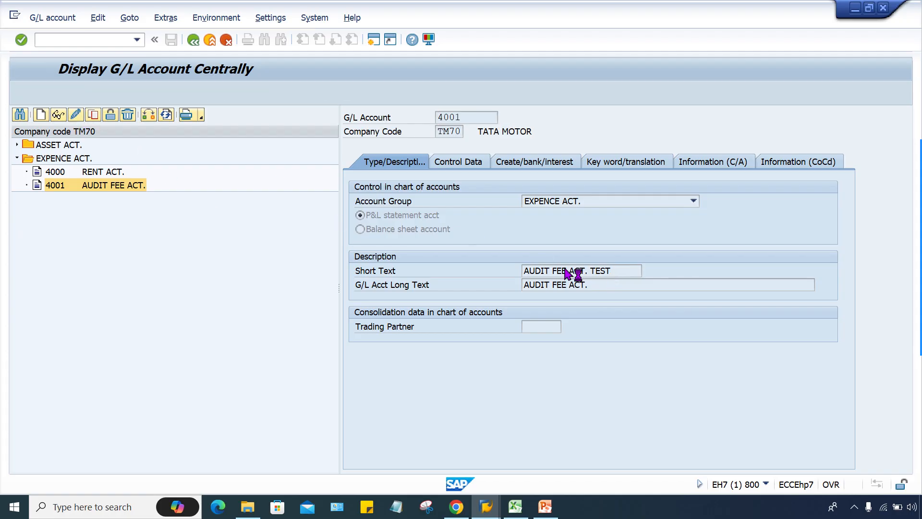
left_click_drag(612, 273, 378, 231)
key("ctrl+c")
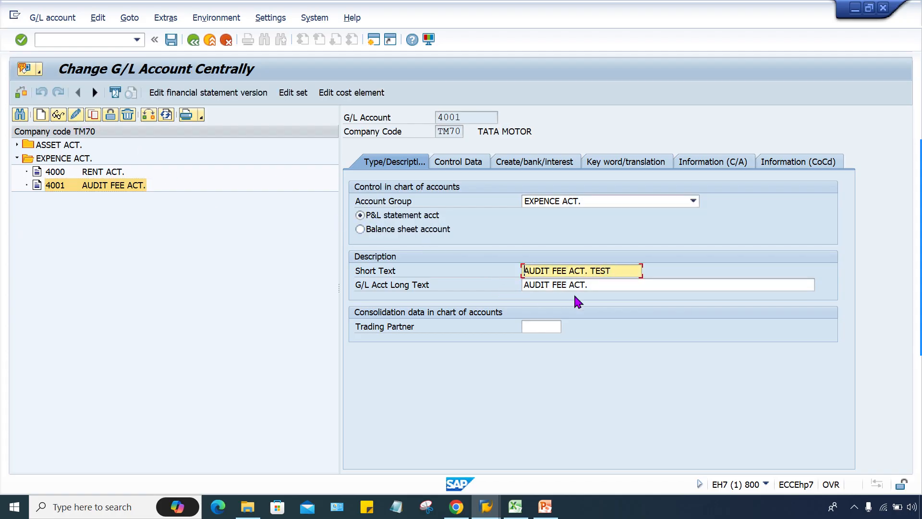
left_click_drag(605, 287, 314, 233)
key("ctrl+v")
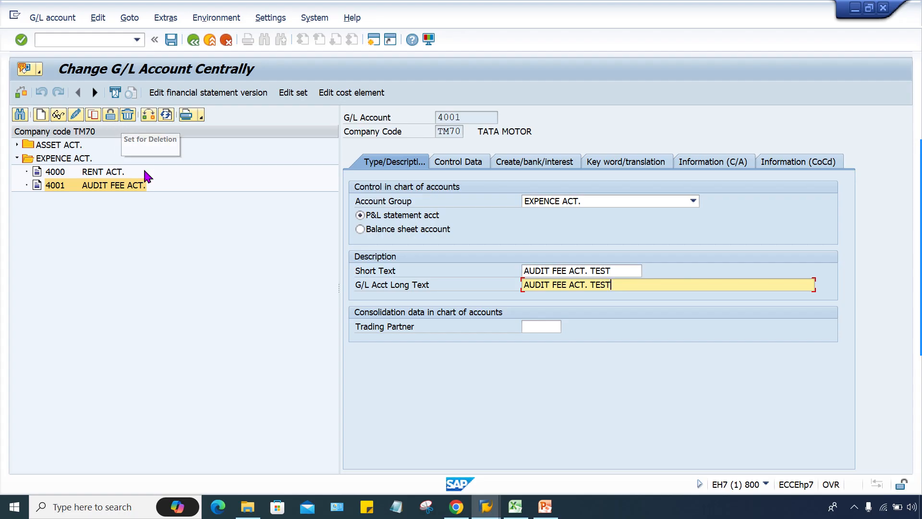
key("ctrl+s")
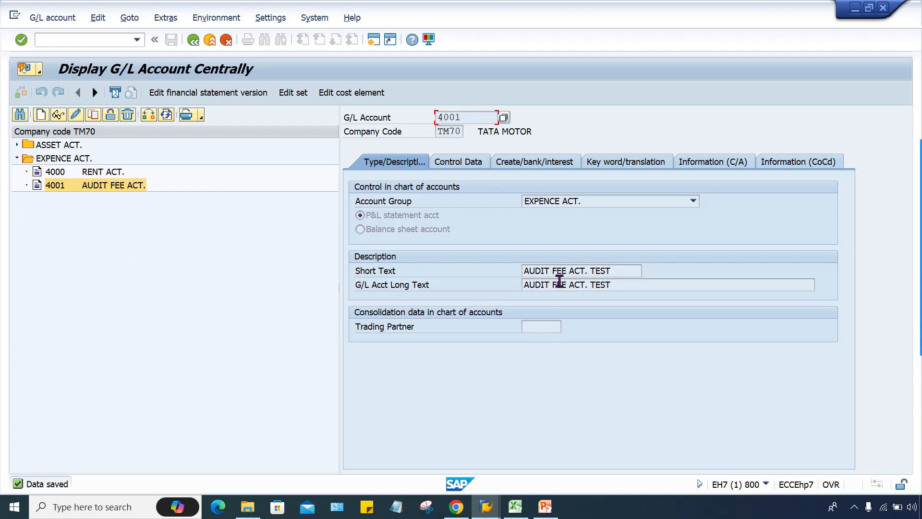
Check the short and long texts of account 4001 and refresh the account tree for company code TM70.
left_click_drag(621, 270, 429, 267)
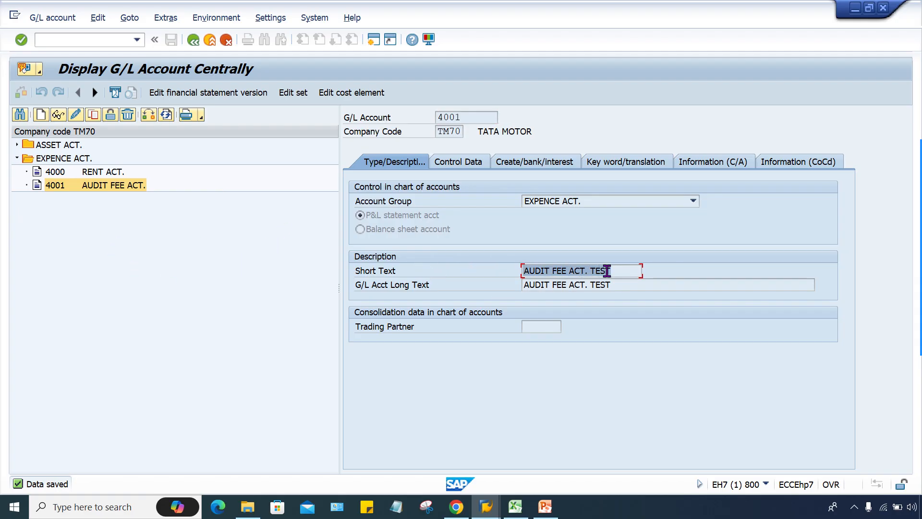
left_click_drag(637, 285, 464, 285)
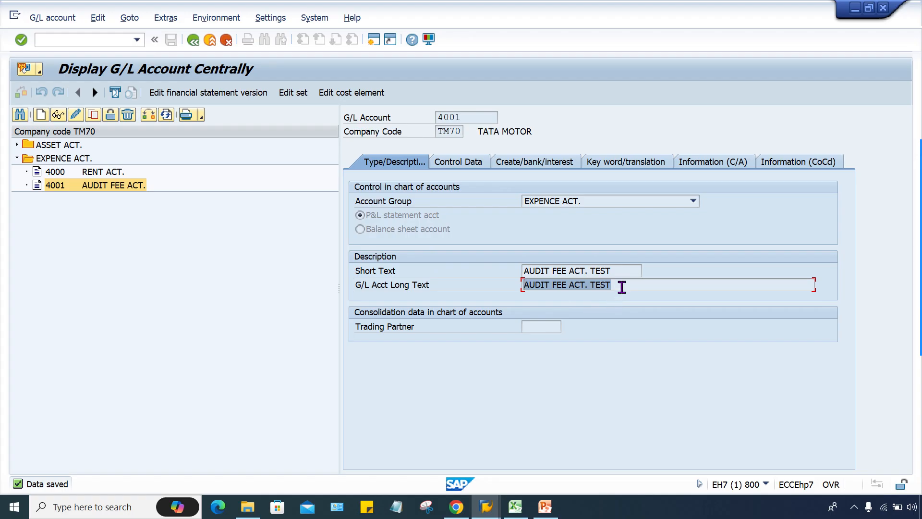
left_click(615, 272)
left_click(620, 272)
left_click(621, 285)
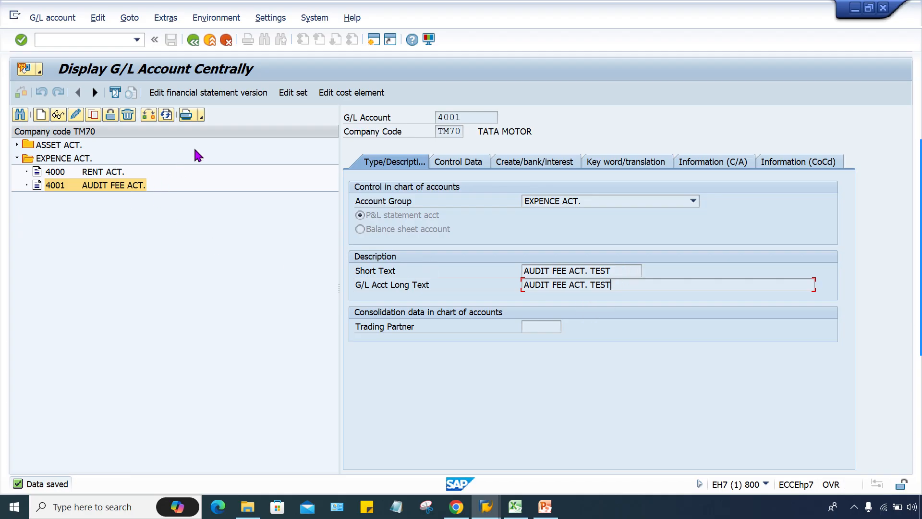
left_click(167, 119)
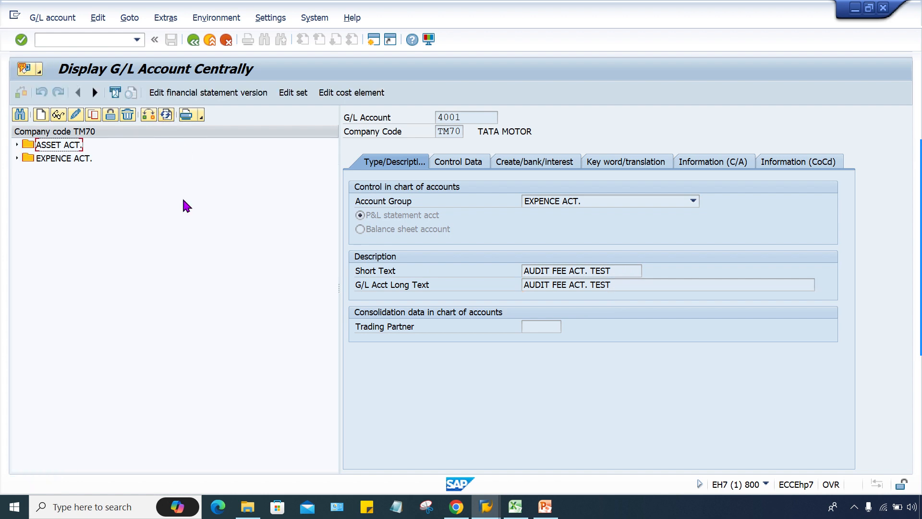
Open account 4001 in the EXPENCE ACT. group for change and shorten its short text to AUDIT FEE ACT.
left_click(17, 158)
left_click(146, 185)
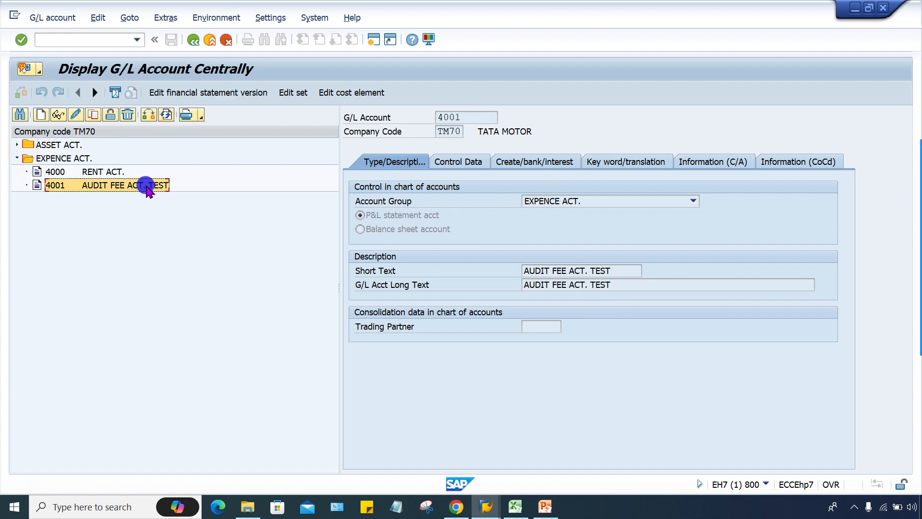
left_click(75, 114)
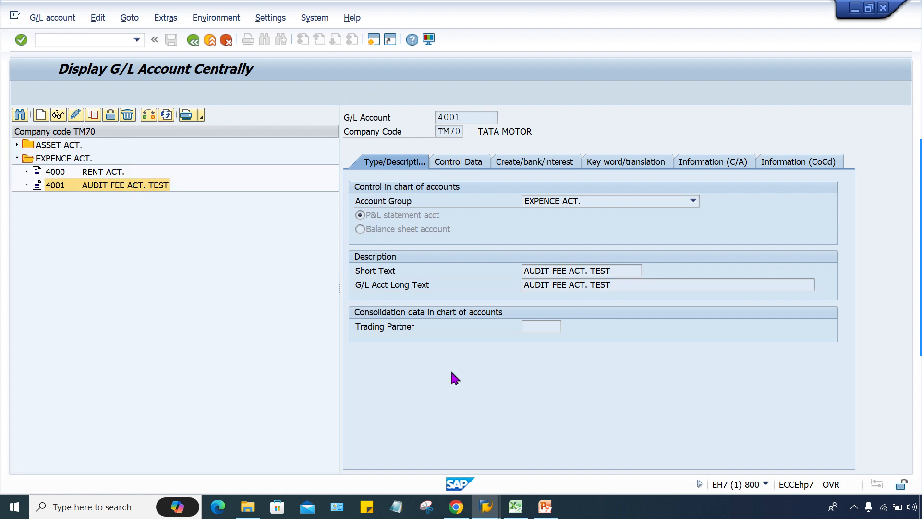
left_click(627, 270)
key("BackSpace")
key("BackSpace")
key("BackSpace")
key("BackSpace")
key("BackSpace")
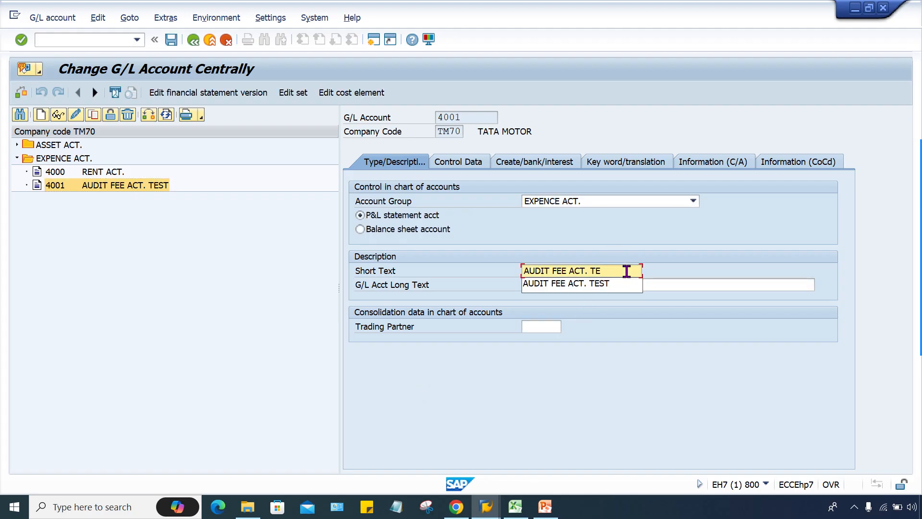
Set account 4001's long text to AUDIT FEE ACT. and save the account.
left_click(672, 285)
key("BackSpace")
key("BackSpace")
key("BackSpace")
key("BackSpace")
key("BackSpace")
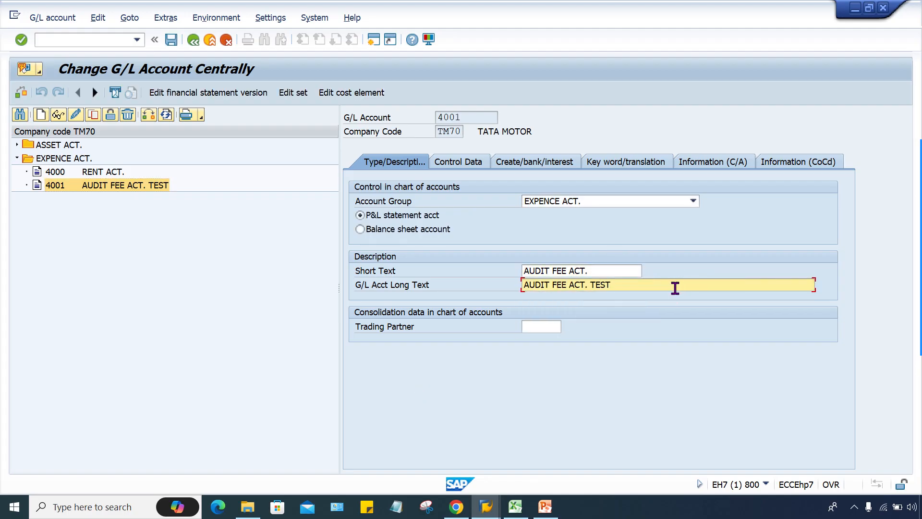
key("ctrl+s")
Refresh the account tree and select account 4001 in the EXPENCE ACT. group to check its name.
left_click(166, 114)
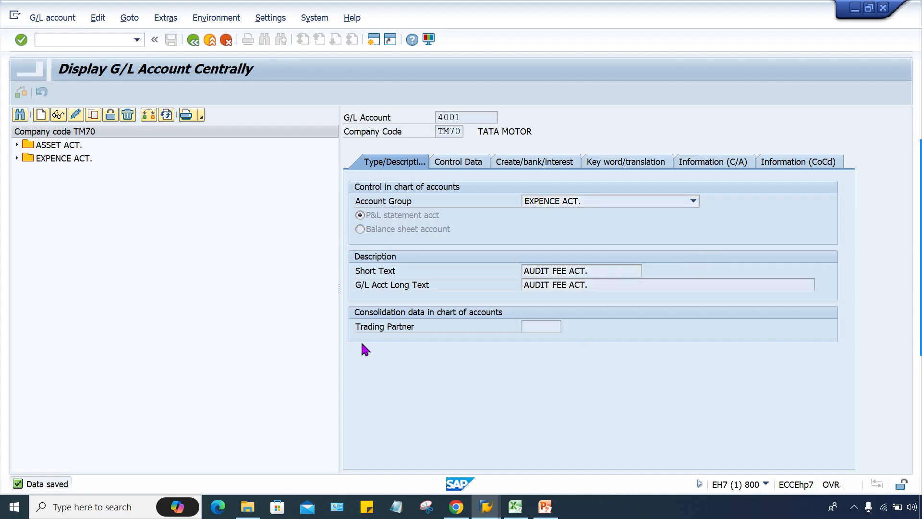
left_click(18, 158)
left_click(126, 185)
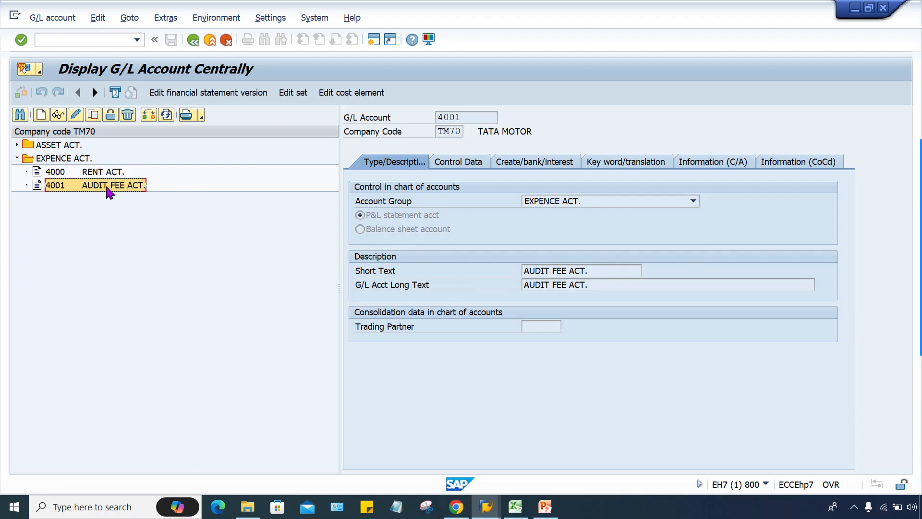
Switch the account tree to company code TM08.
left_click(149, 116)
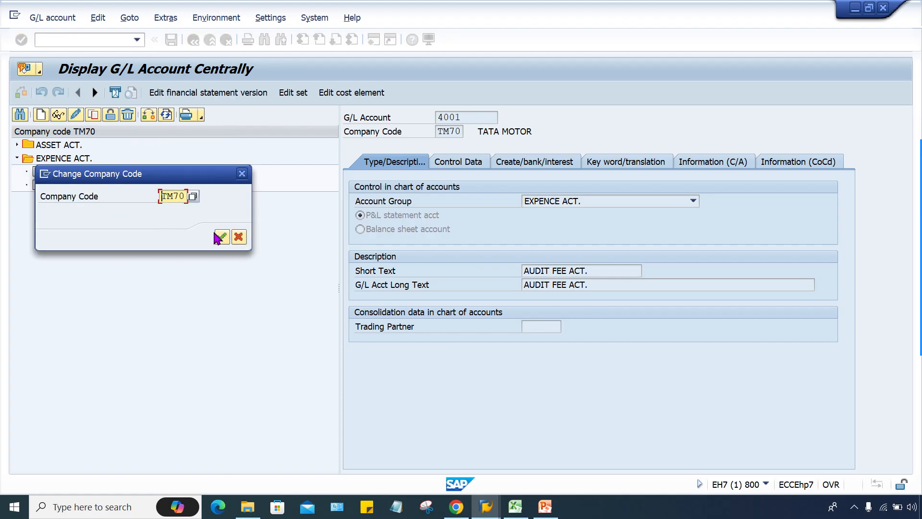
left_click_drag(174, 175, 214, 256)
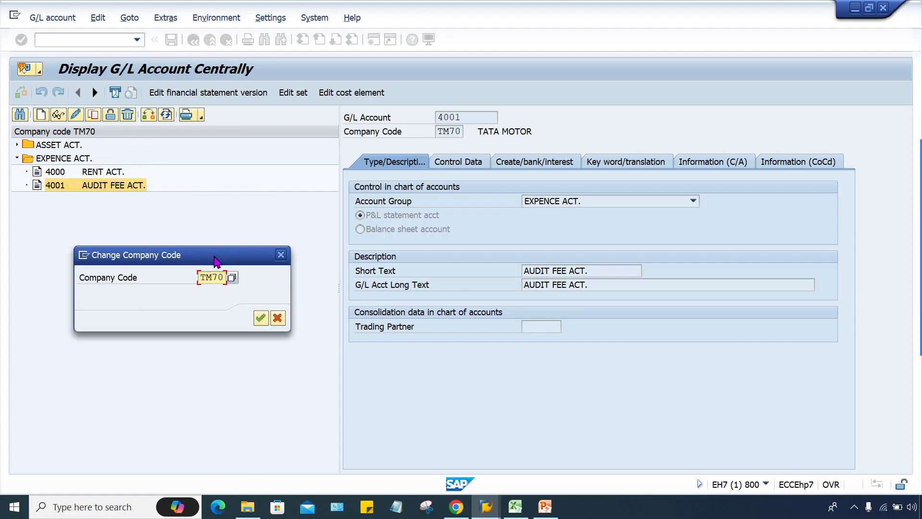
type("08")
key("Return")
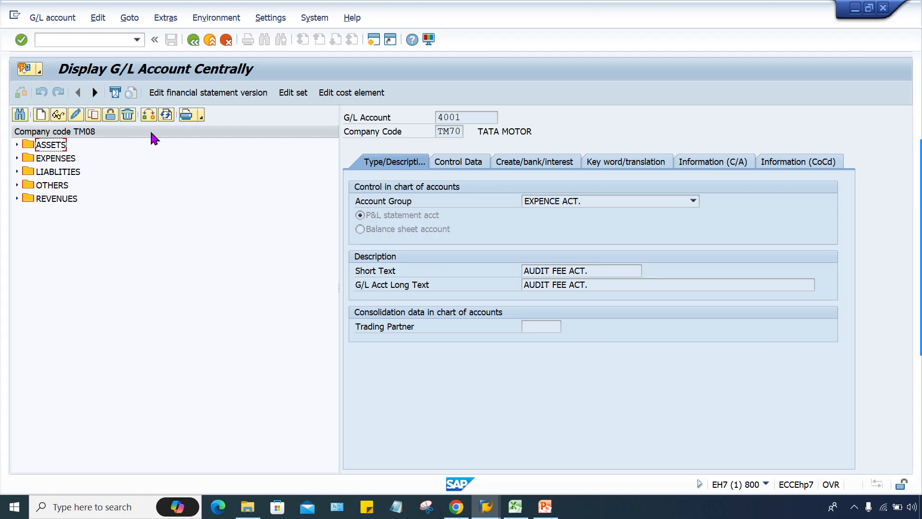
Switch the account tree back to company code TM70.
left_click(148, 114)
type("70")
key("Return")
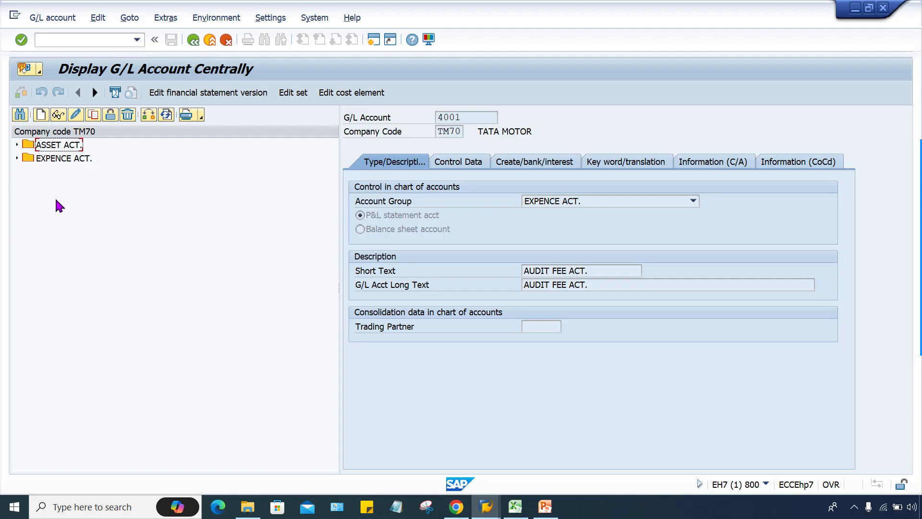
left_click(149, 115)
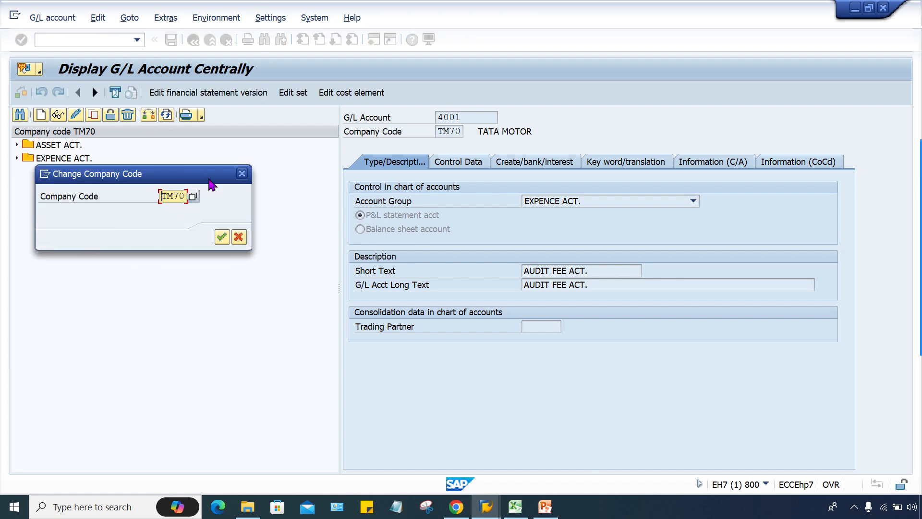
left_click(242, 173)
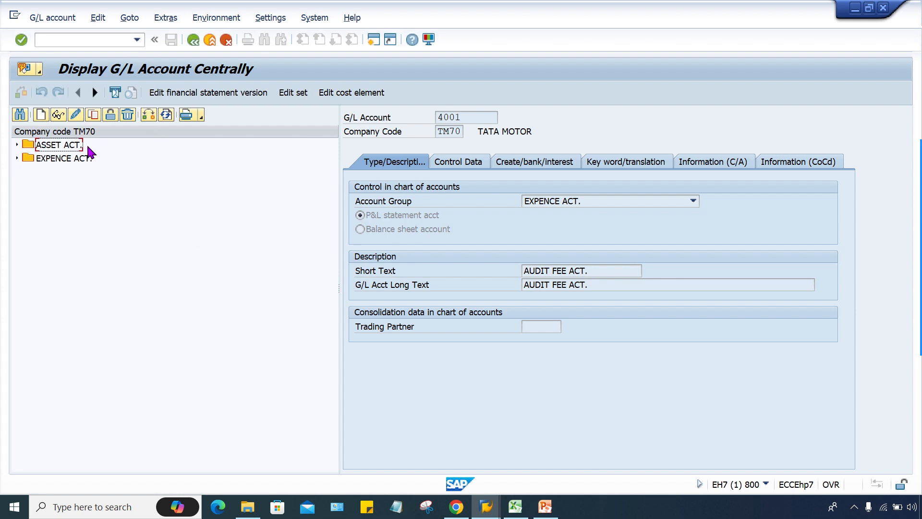